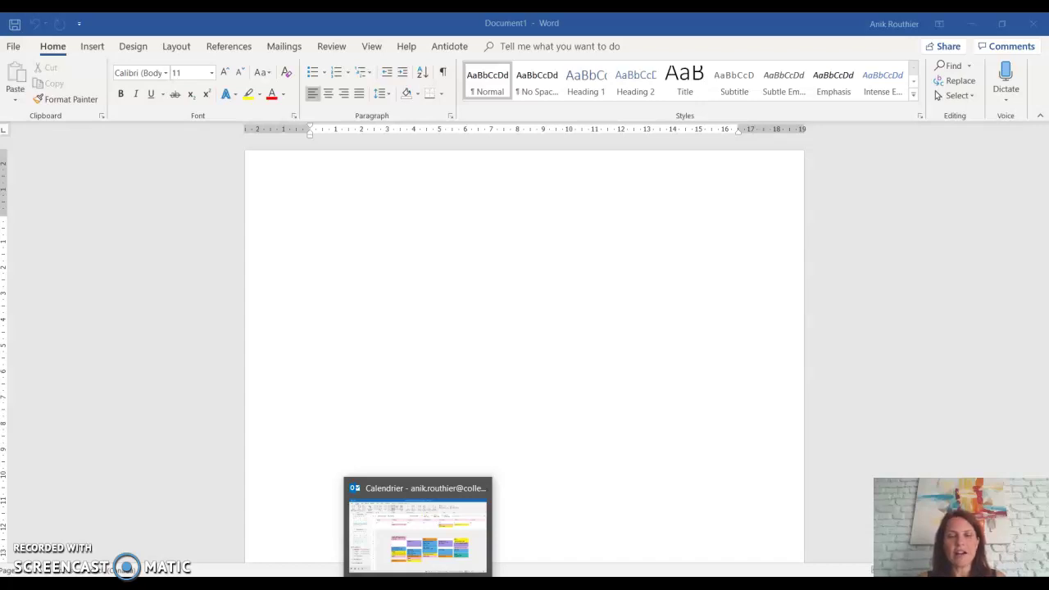
Switch to the Outlook calendar and view the appointments for the week of January 20–26, 2019.
{"action": "left_click", "coordinate": [417, 529]}
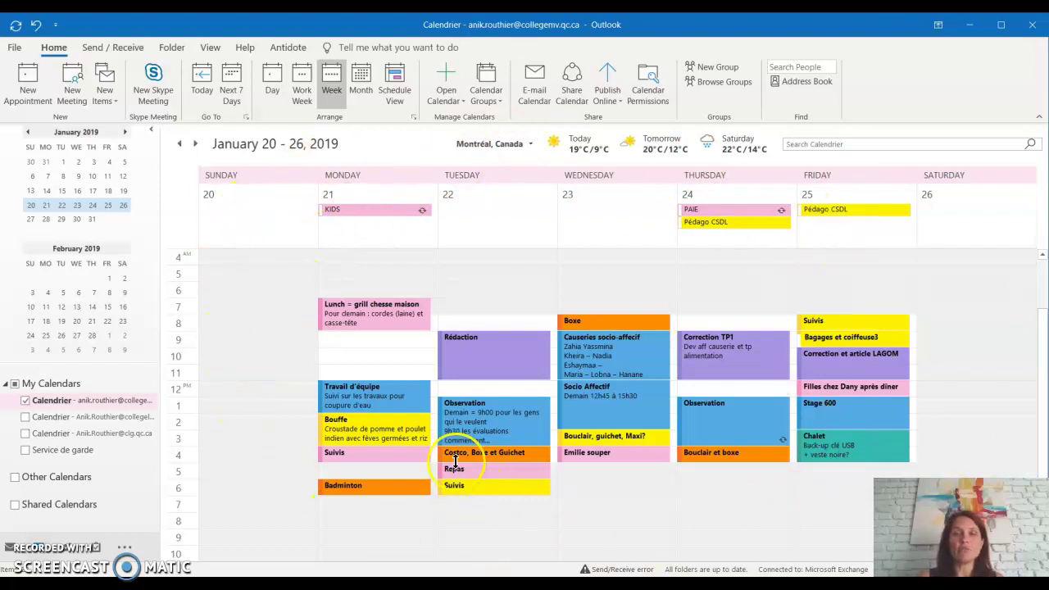
{"action": "mouse_move", "coordinate": [454, 463]}
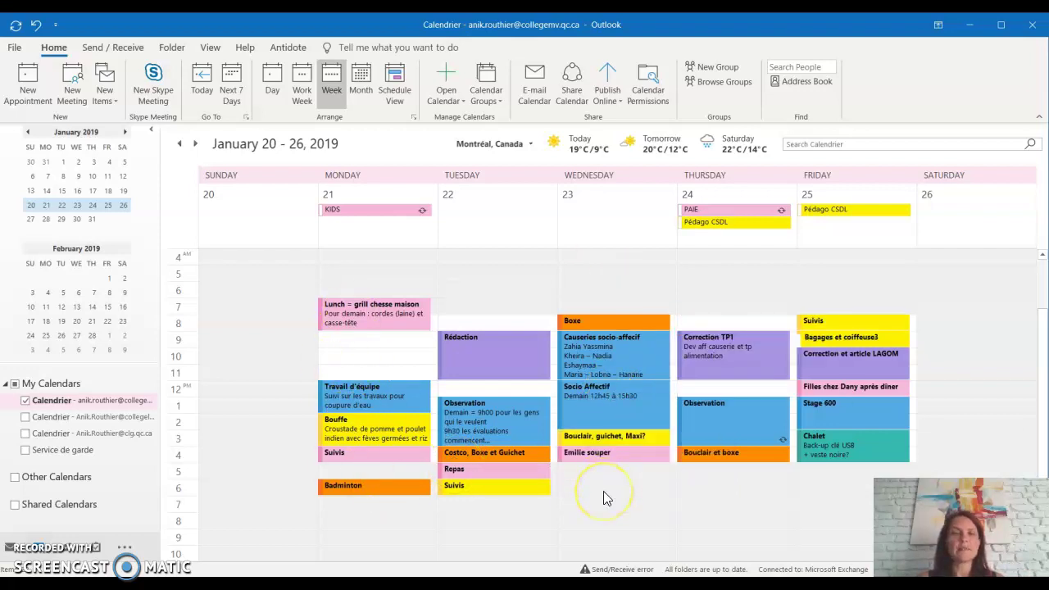
{"action": "mouse_move", "coordinate": [502, 468]}
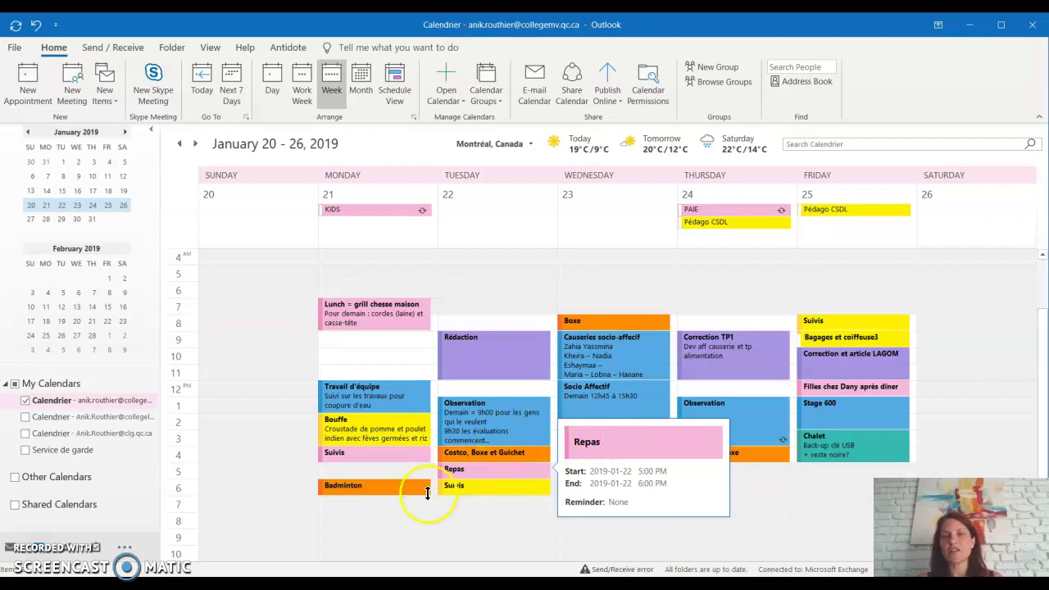
{"action": "mouse_move", "coordinate": [427, 493]}
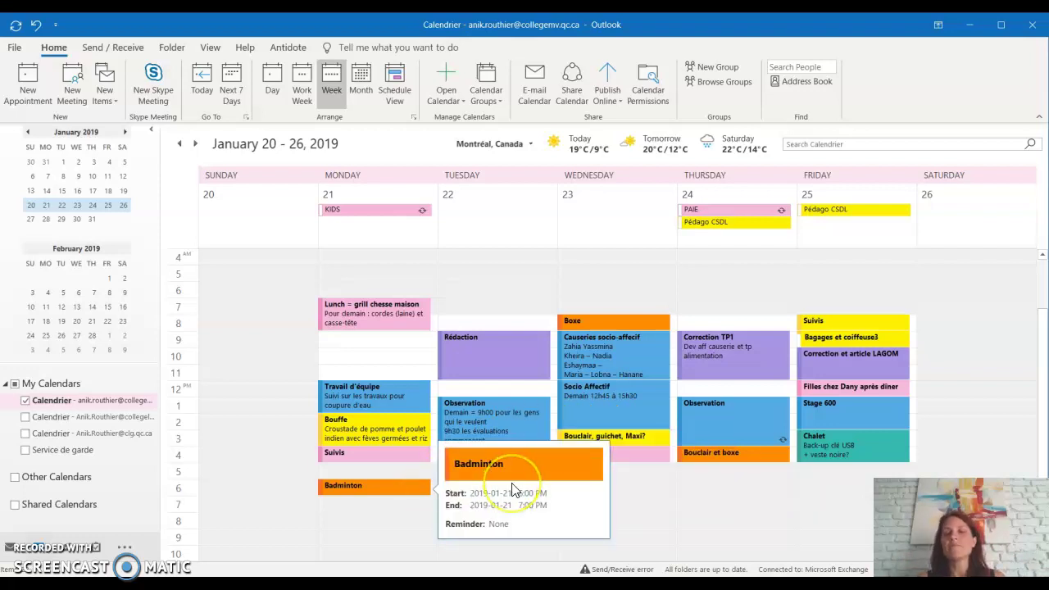
{"action": "left_click", "coordinate": [692, 512]}
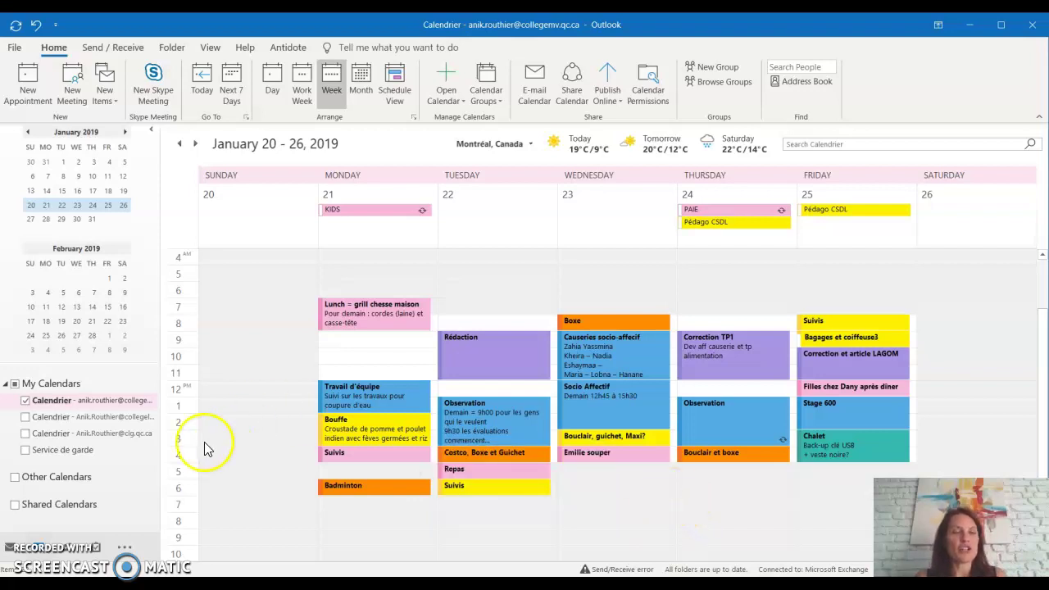
Show only the Service de garde calendar and go to the week of September 8–14, 2019.
{"action": "left_click", "coordinate": [81, 453]}
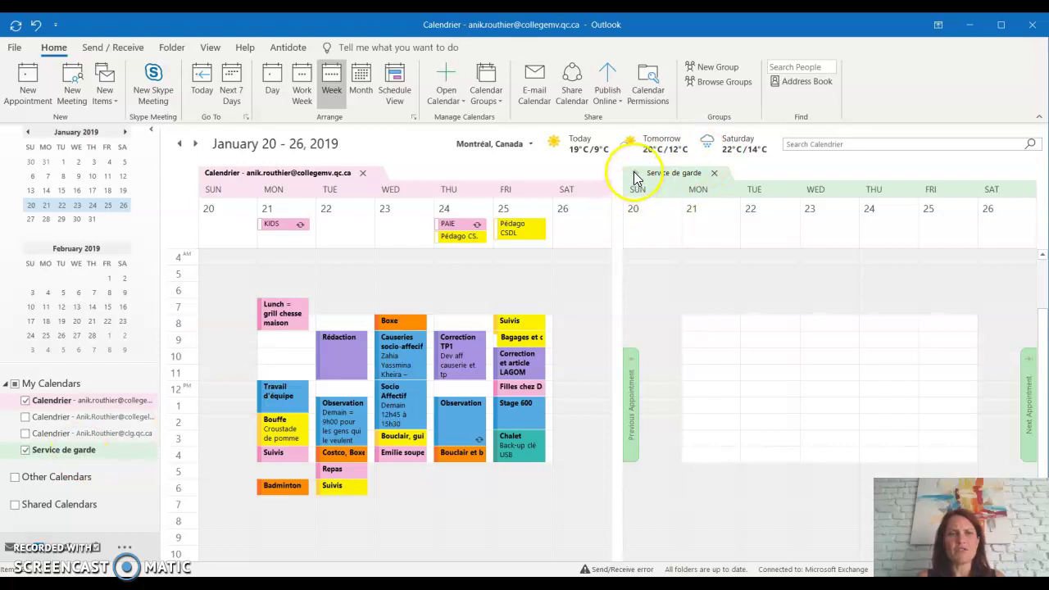
{"action": "left_click", "coordinate": [25, 401]}
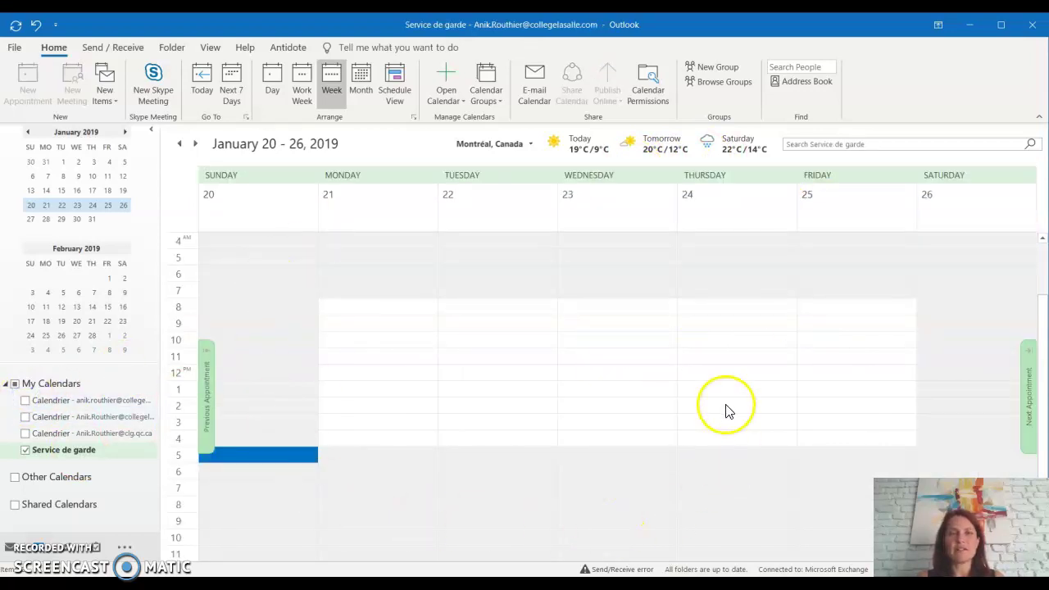
{"action": "left_click", "coordinate": [128, 137]}
{"action": "left_click", "coordinate": [128, 138]}
{"action": "left_click", "coordinate": [128, 137]}
{"action": "left_click", "coordinate": [127, 138]}
{"action": "left_click", "coordinate": [128, 138]}
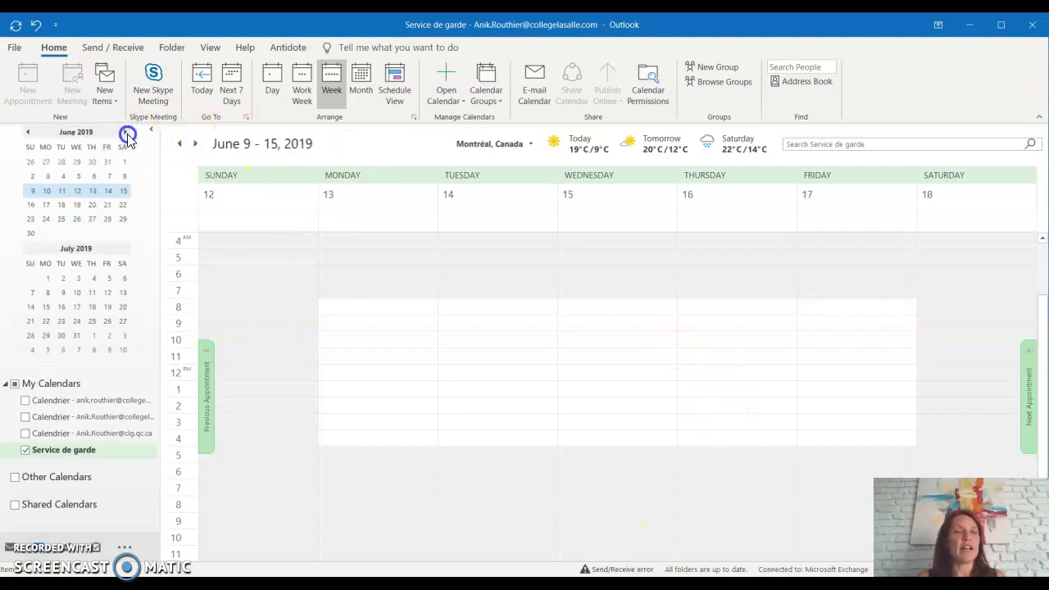
{"action": "left_click", "coordinate": [128, 138]}
{"action": "left_click", "coordinate": [128, 138]}
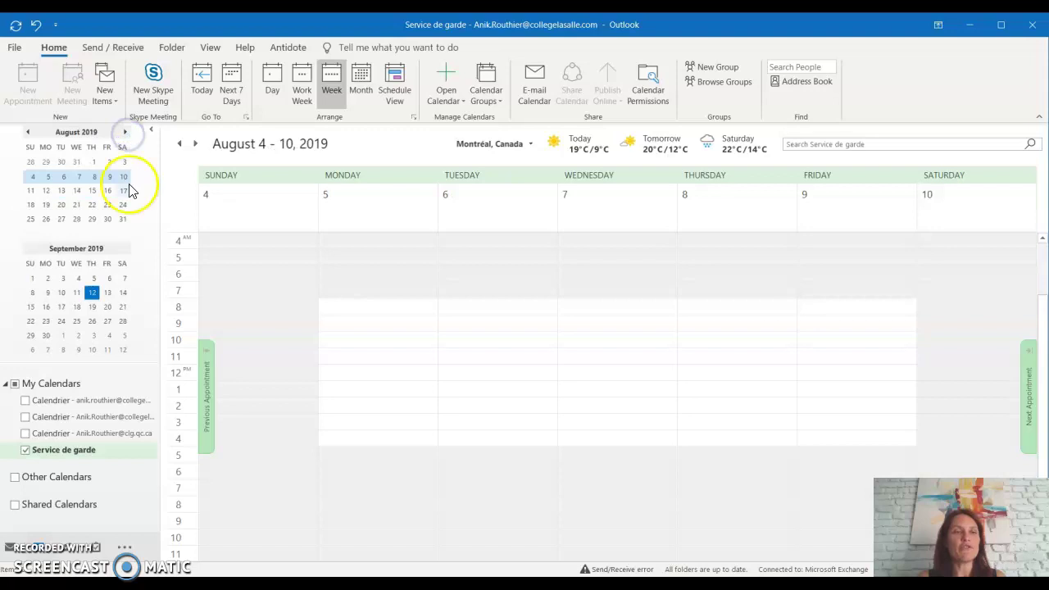
{"action": "left_click", "coordinate": [48, 292]}
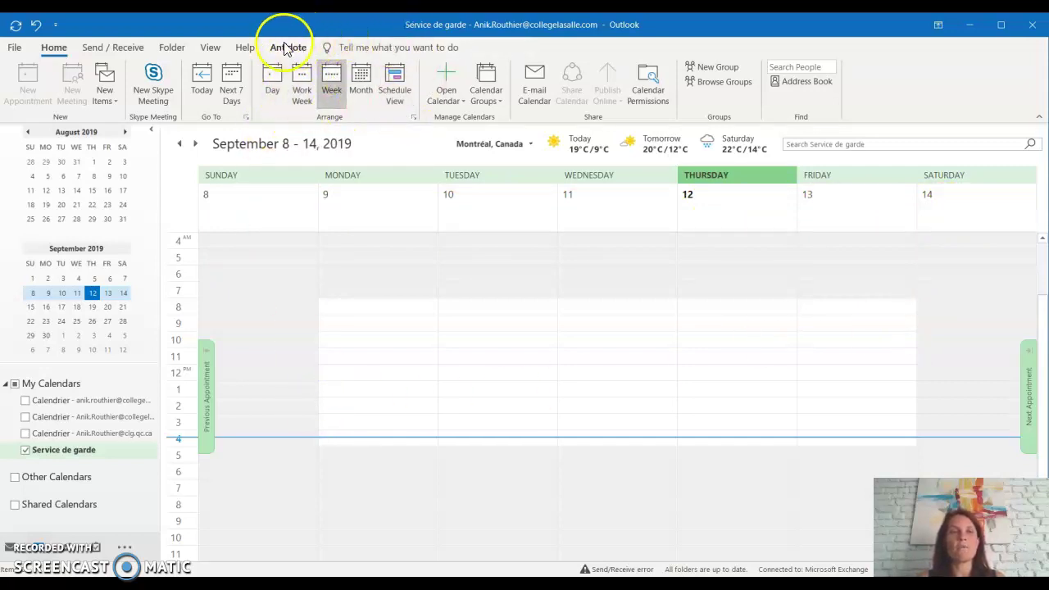
Compare the Work Week and Month layouts, leaving the calendar in the Work Week view.
{"action": "left_click", "coordinate": [302, 82]}
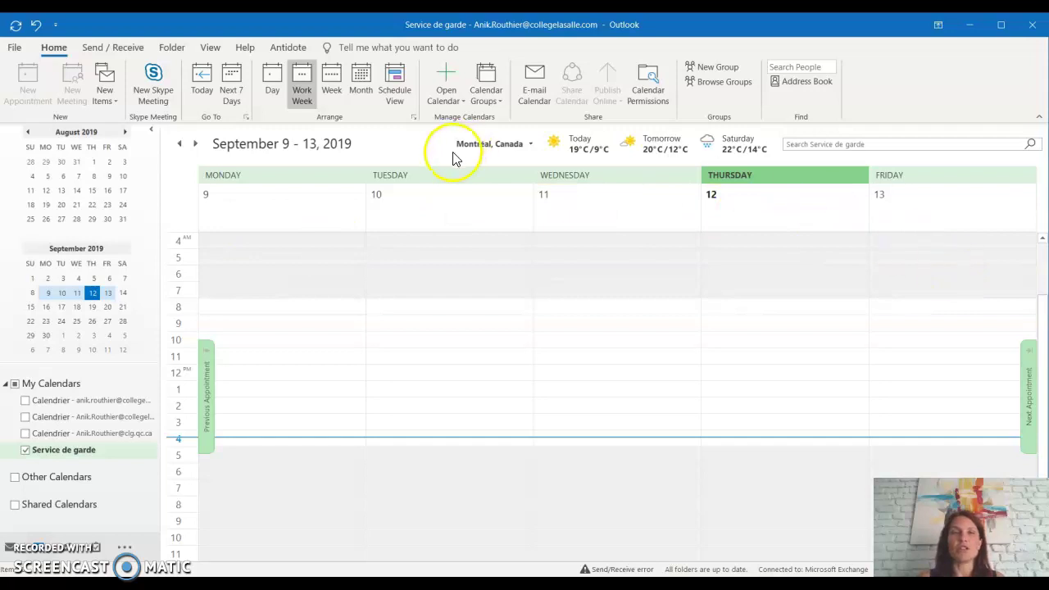
{"action": "left_click", "coordinate": [363, 82]}
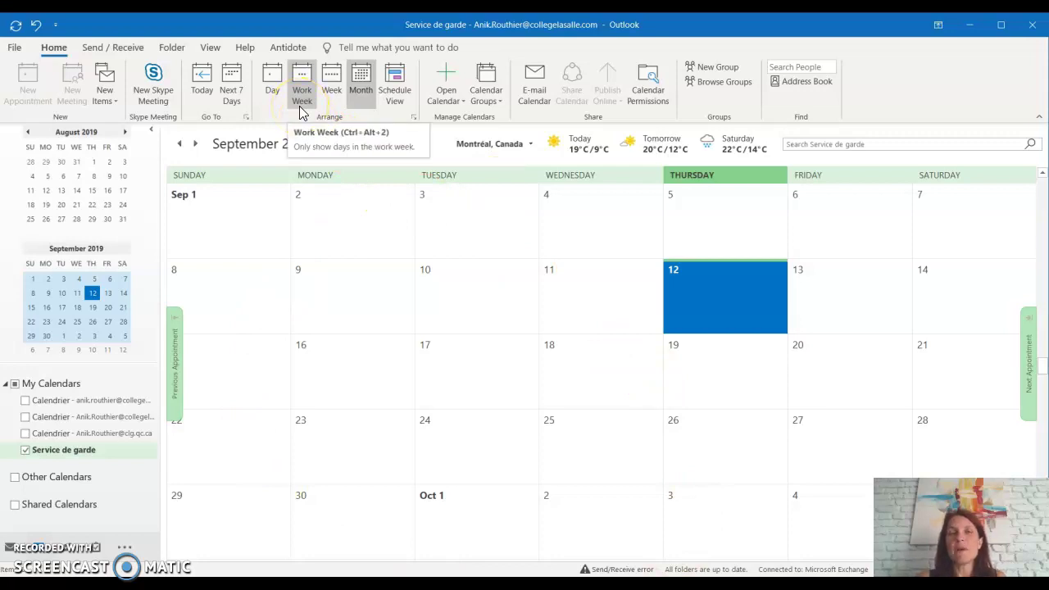
{"action": "left_click", "coordinate": [302, 79]}
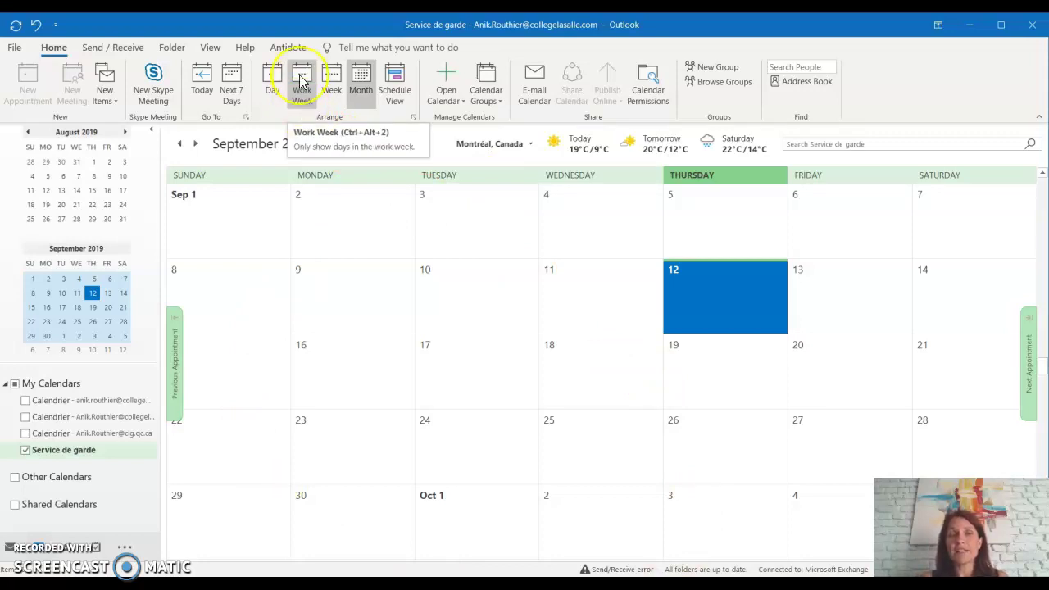
{"action": "left_click", "coordinate": [301, 79]}
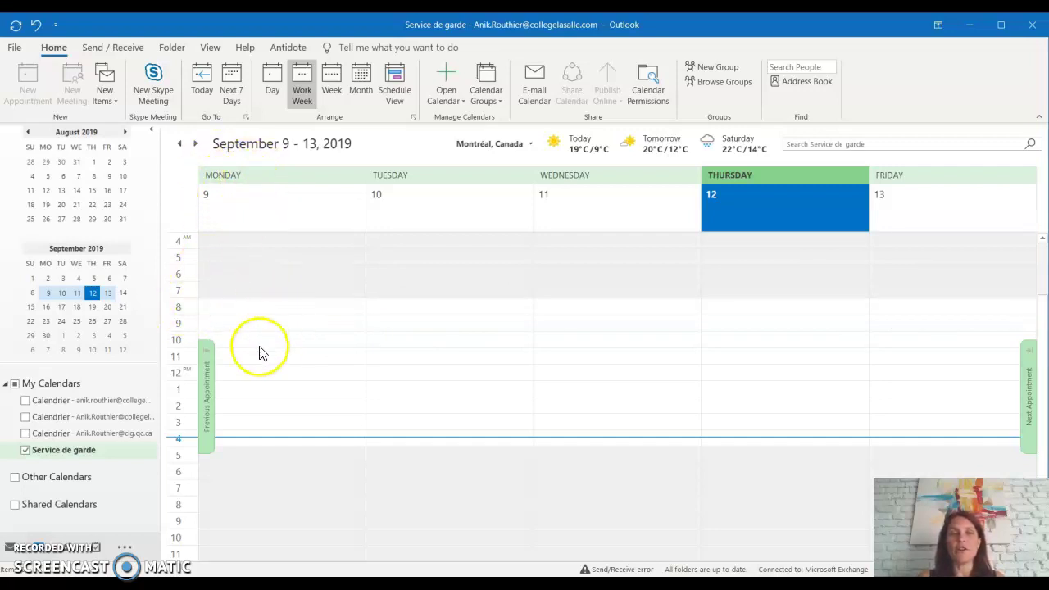
Try to create an appointment at 8 AM on Monday, September 9 in the Service de garde calendar.
{"action": "double_click", "coordinate": [253, 311]}
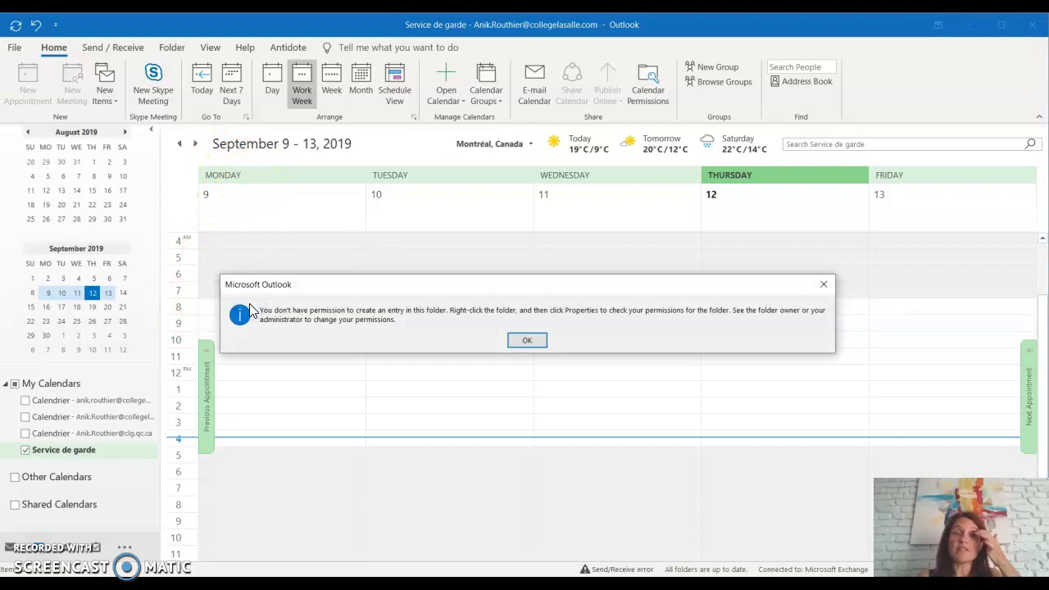
{"action": "left_click", "coordinate": [519, 342]}
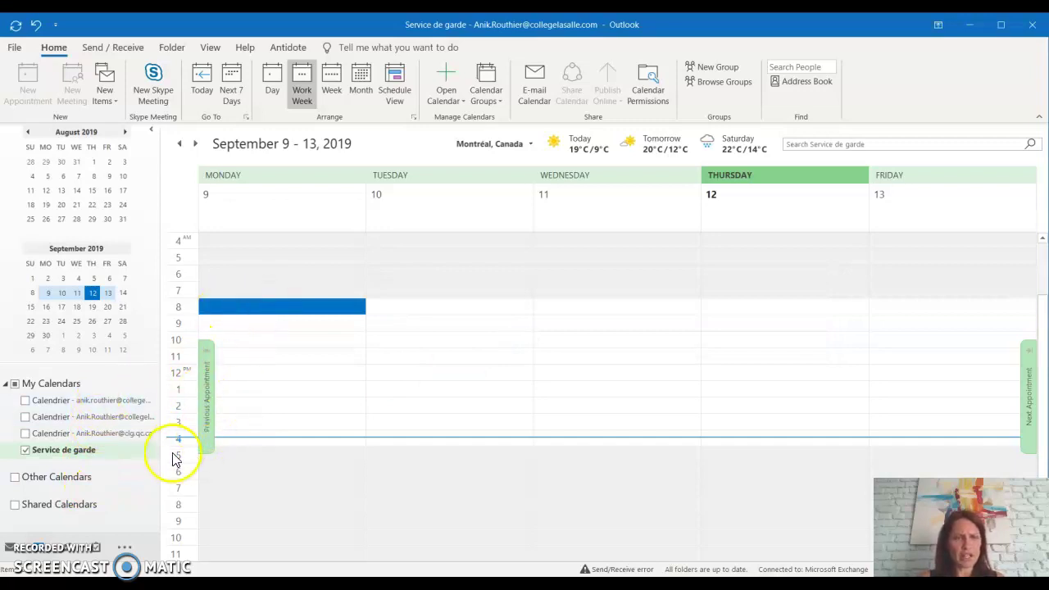
{"action": "double_click", "coordinate": [237, 315]}
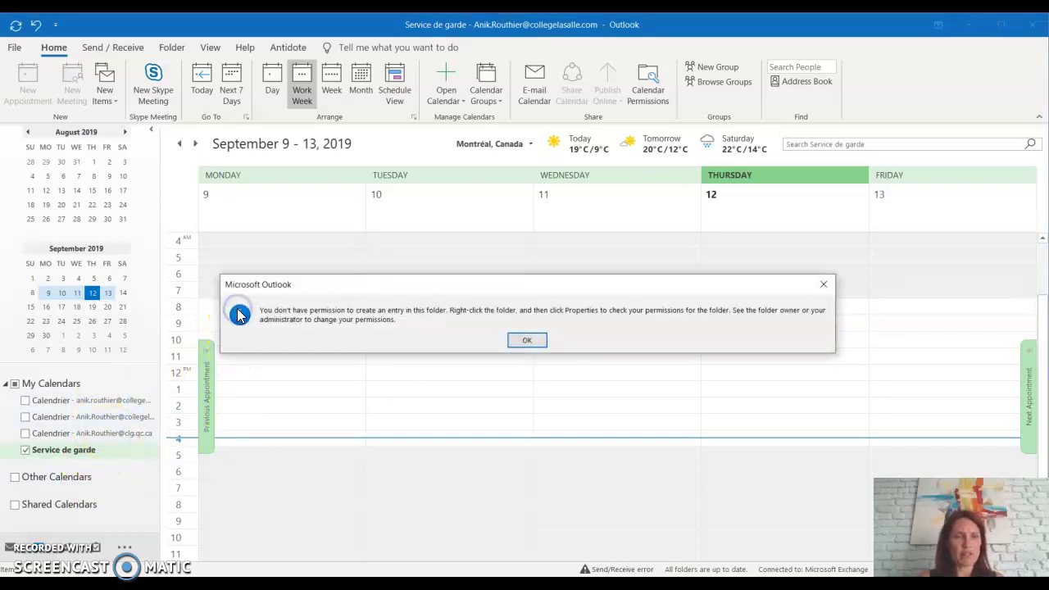
{"action": "left_click", "coordinate": [527, 339]}
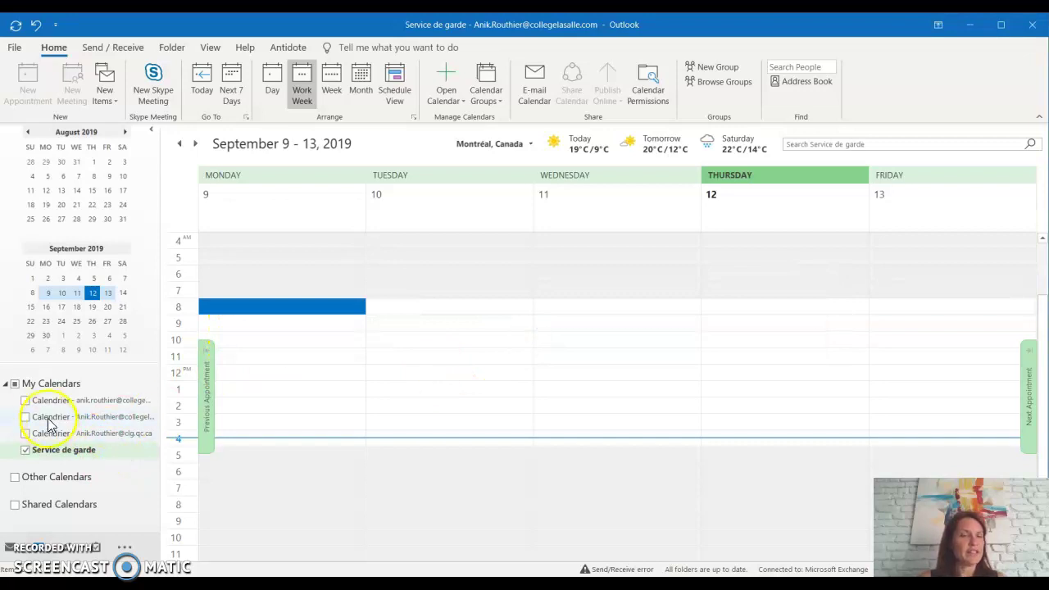
Show the first Calendrier calendar for the week of June 15–19, 2020 and hide the Service de garde calendar.
{"action": "left_click", "coordinate": [25, 401]}
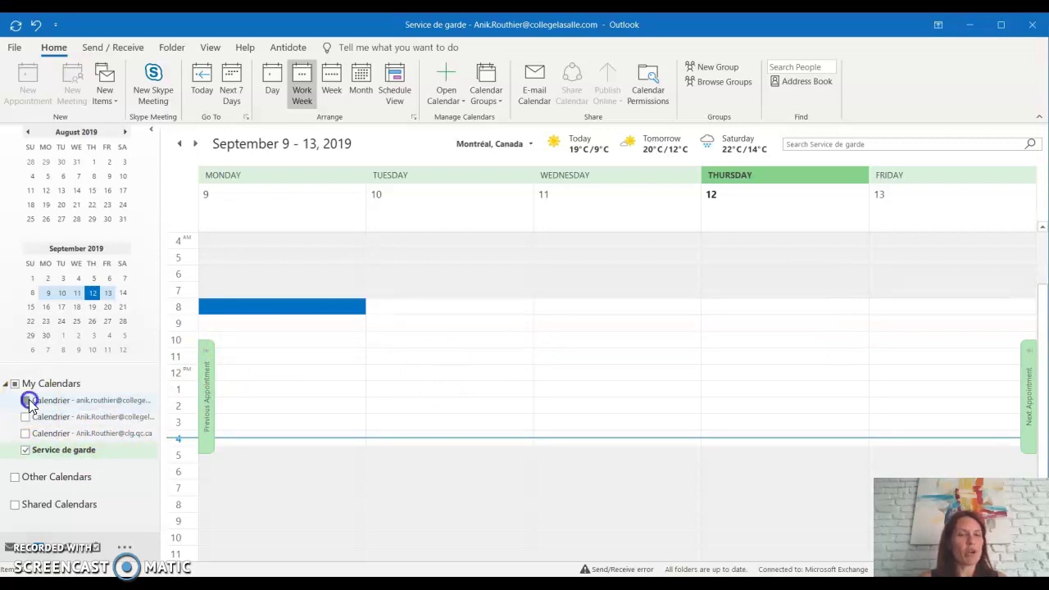
{"action": "left_click", "coordinate": [126, 132]}
{"action": "left_click", "coordinate": [126, 132]}
{"action": "left_click", "coordinate": [126, 132]}
{"action": "left_click", "coordinate": [126, 132]}
{"action": "left_click", "coordinate": [126, 132]}
{"action": "left_click", "coordinate": [126, 132]}
{"action": "left_click", "coordinate": [126, 132]}
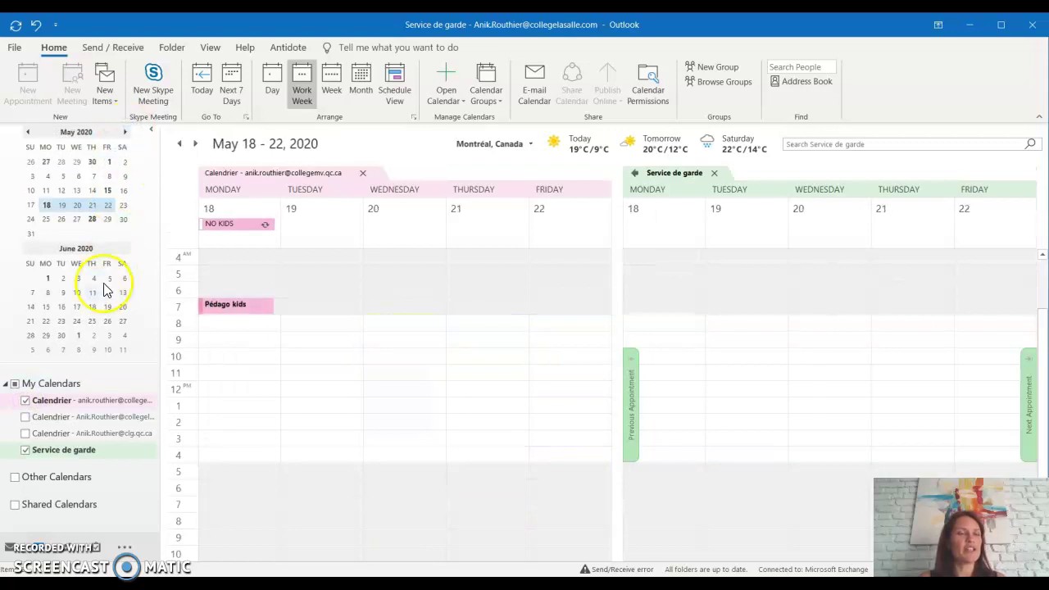
{"action": "left_click", "coordinate": [47, 308]}
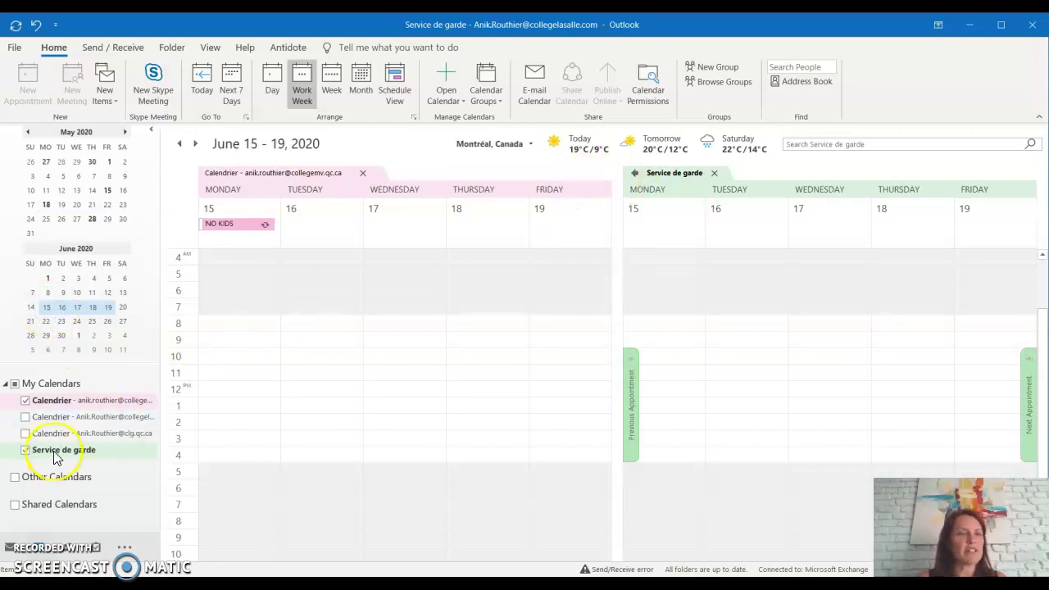
{"action": "left_click", "coordinate": [26, 450]}
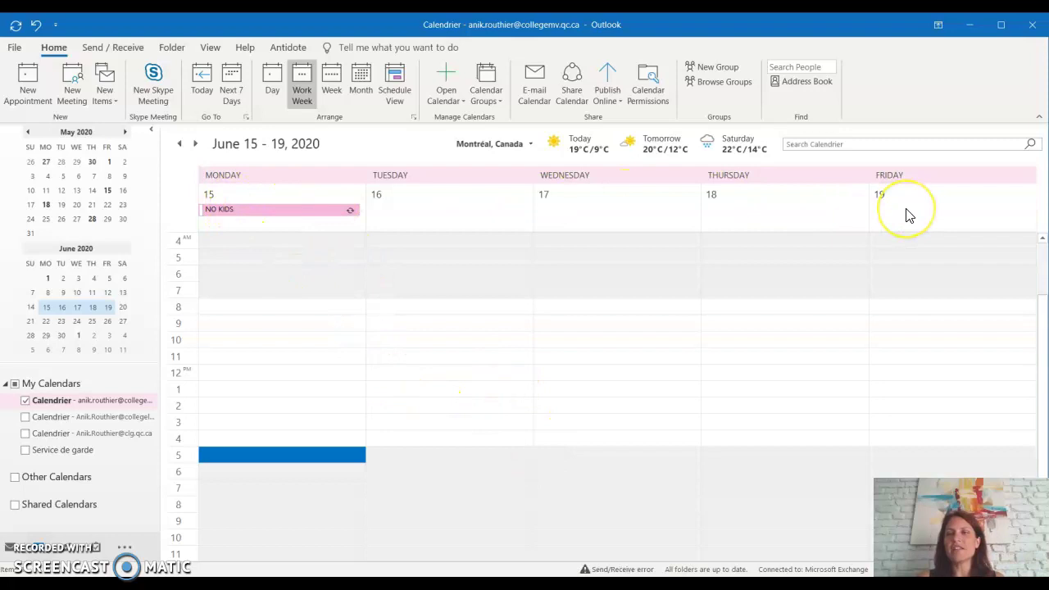
Create an appointment with the subject Accueil on Monday, June 15, 2020 from 8:00 to 9:00 AM, and widen its window.
{"action": "double_click", "coordinate": [281, 308]}
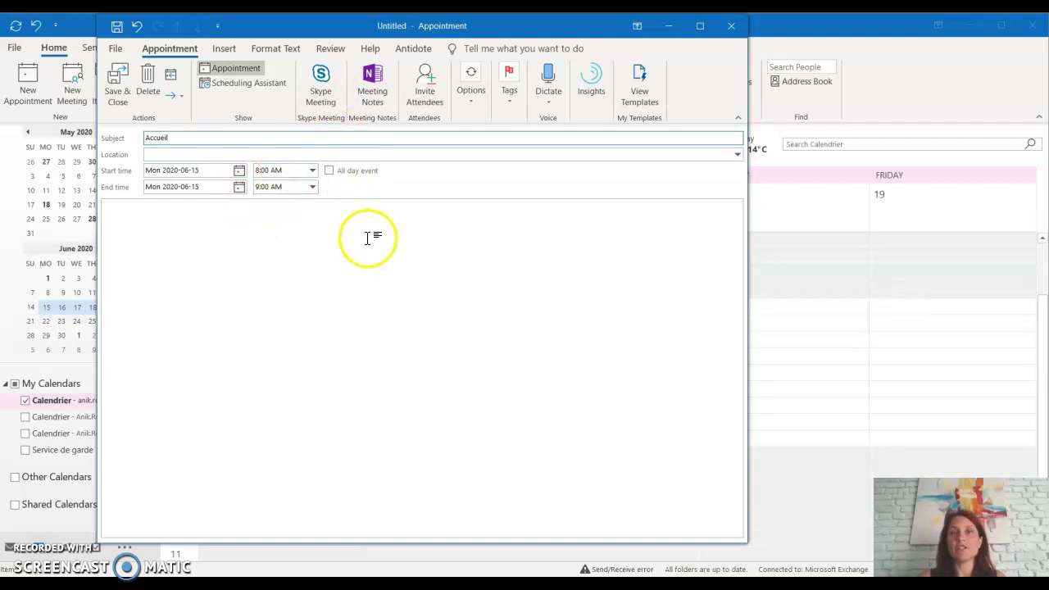
{"action": "left_click_drag", "start_coordinate": [749, 150], "coordinate": [892, 146]}
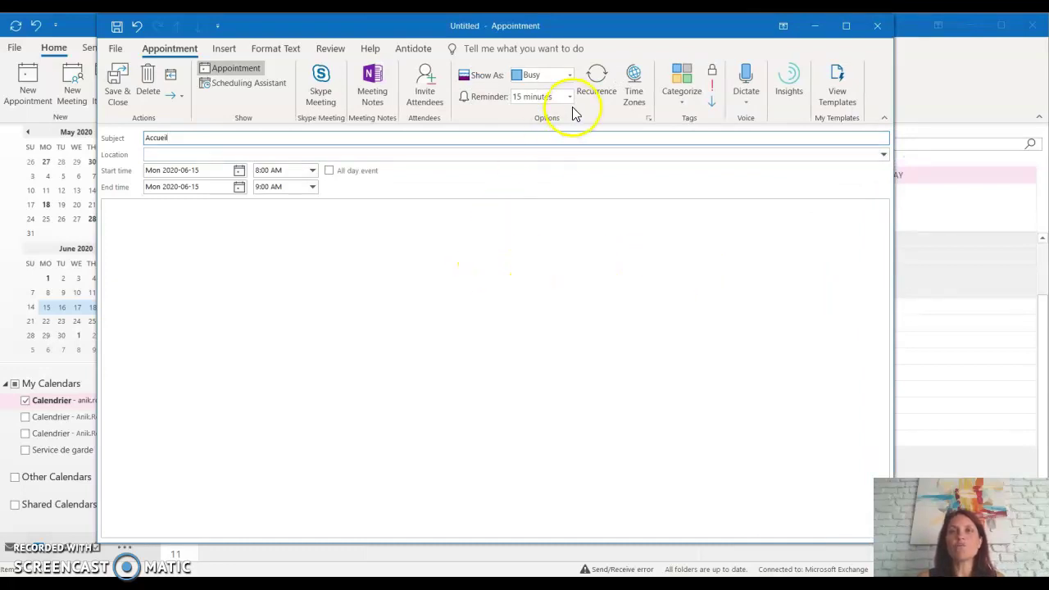
Set the Accueil appointment to recur weekly on Monday, Tuesday, Wednesday, Thursday and Friday.
{"action": "left_click", "coordinate": [594, 79]}
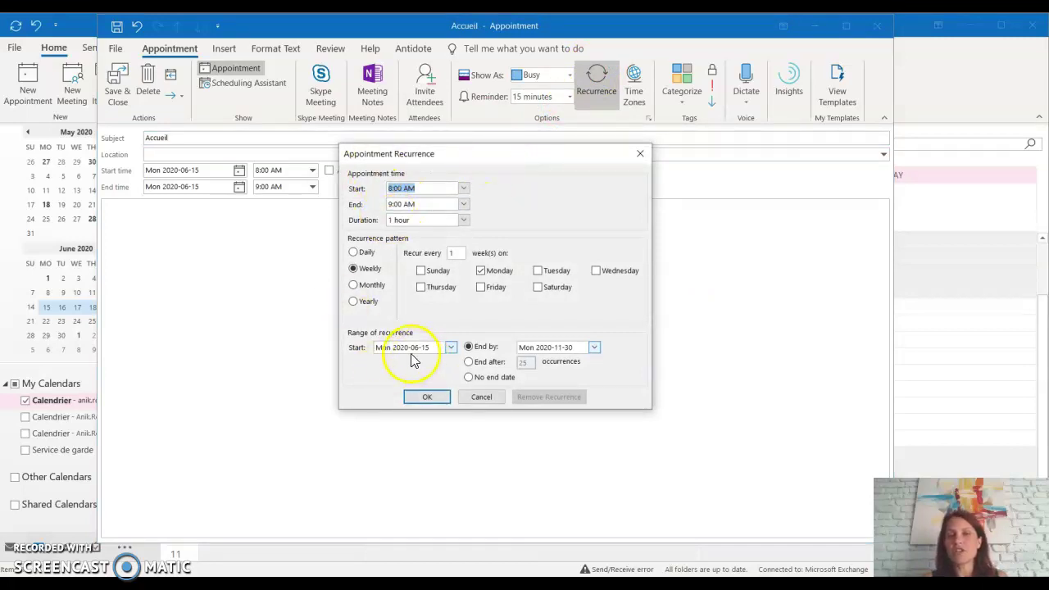
{"action": "left_click", "coordinate": [538, 273]}
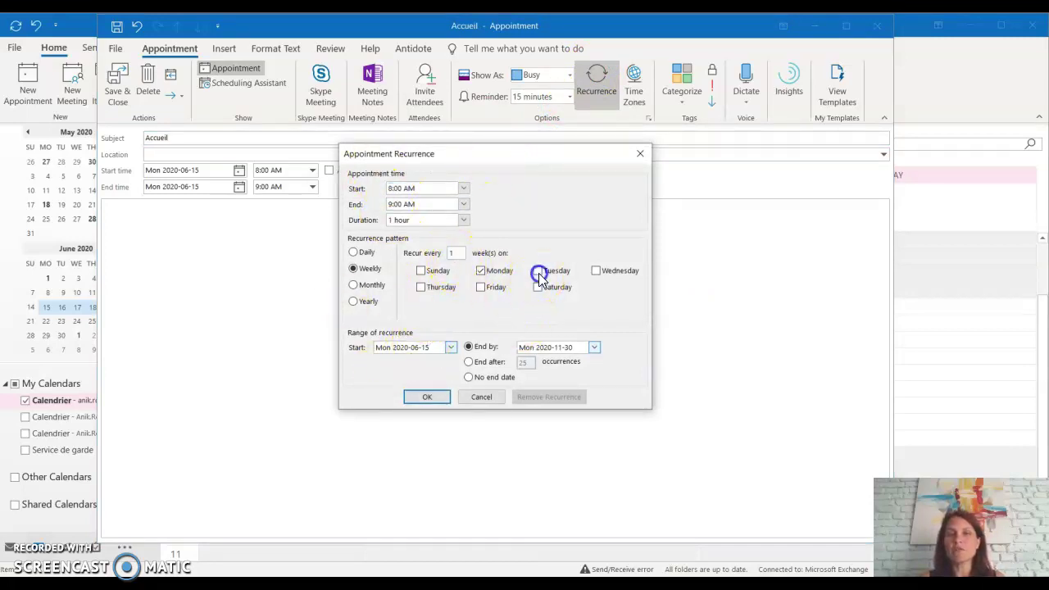
{"action": "left_click", "coordinate": [538, 273]}
{"action": "left_click", "coordinate": [596, 272]}
{"action": "left_click", "coordinate": [421, 288]}
{"action": "left_click", "coordinate": [483, 288]}
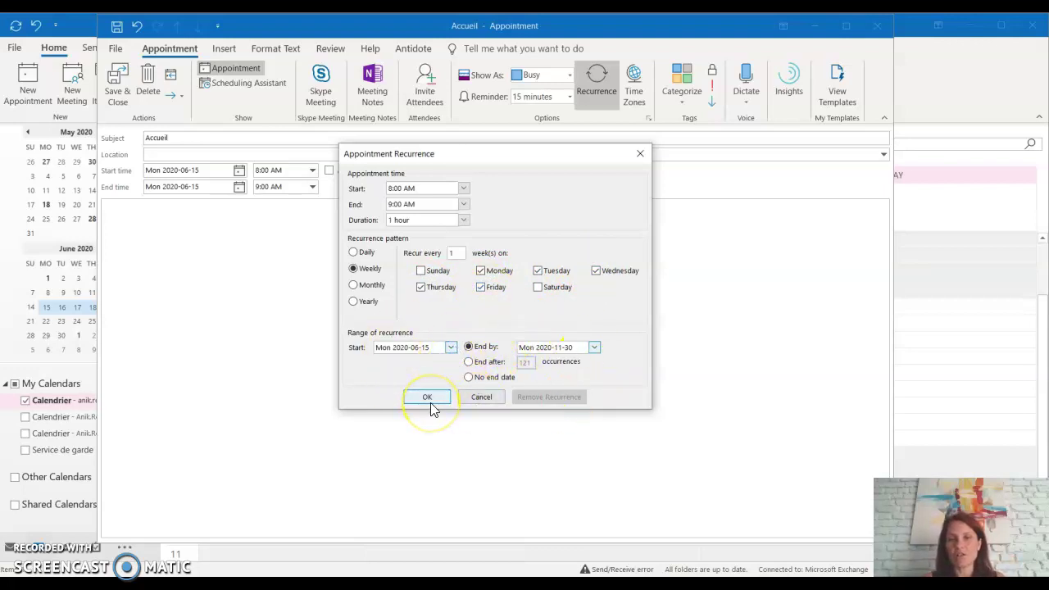
Set the recurrence to end by Monday, June 29, 2020, then save and close the Accueil series.
{"action": "left_click", "coordinate": [470, 363]}
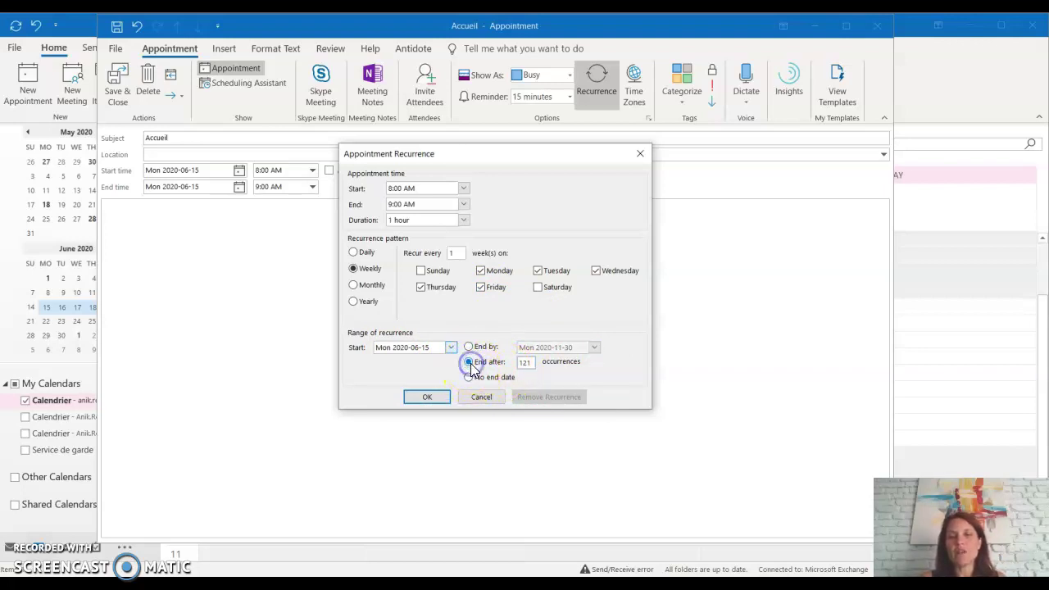
{"action": "double_click", "coordinate": [524, 362]}
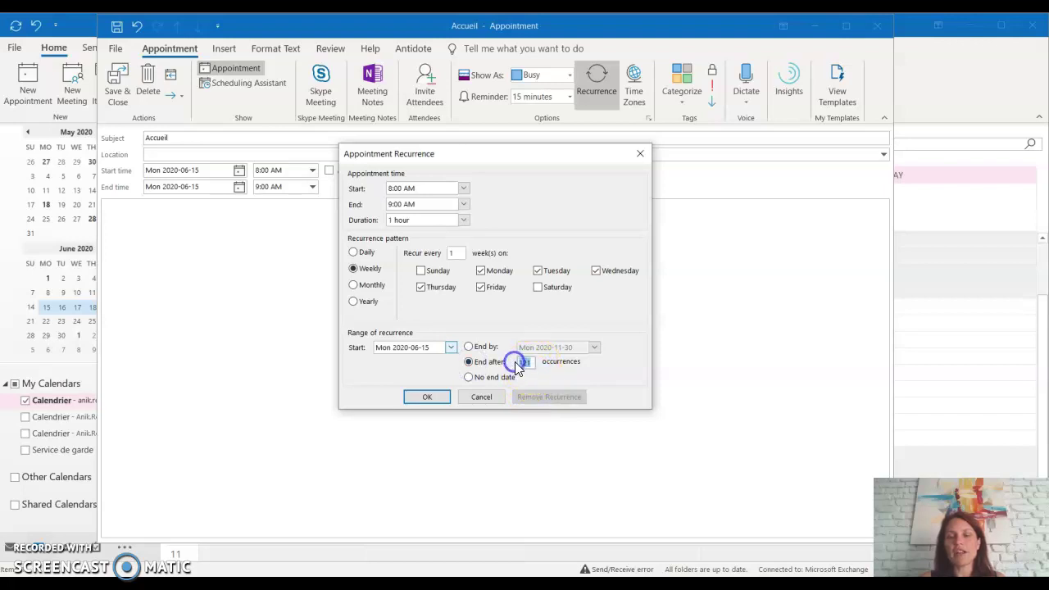
{"action": "left_click", "coordinate": [469, 346]}
{"action": "left_click", "coordinate": [593, 350]}
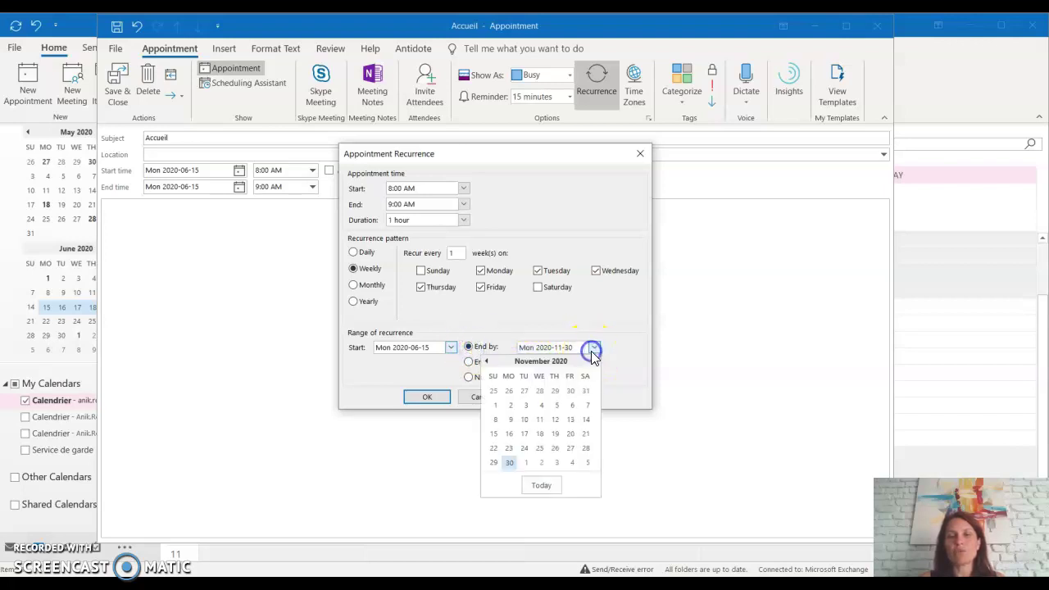
{"action": "left_click", "coordinate": [488, 362]}
{"action": "left_click", "coordinate": [489, 362]}
{"action": "left_click", "coordinate": [489, 363]}
{"action": "left_click", "coordinate": [489, 362]}
{"action": "left_click", "coordinate": [488, 362]}
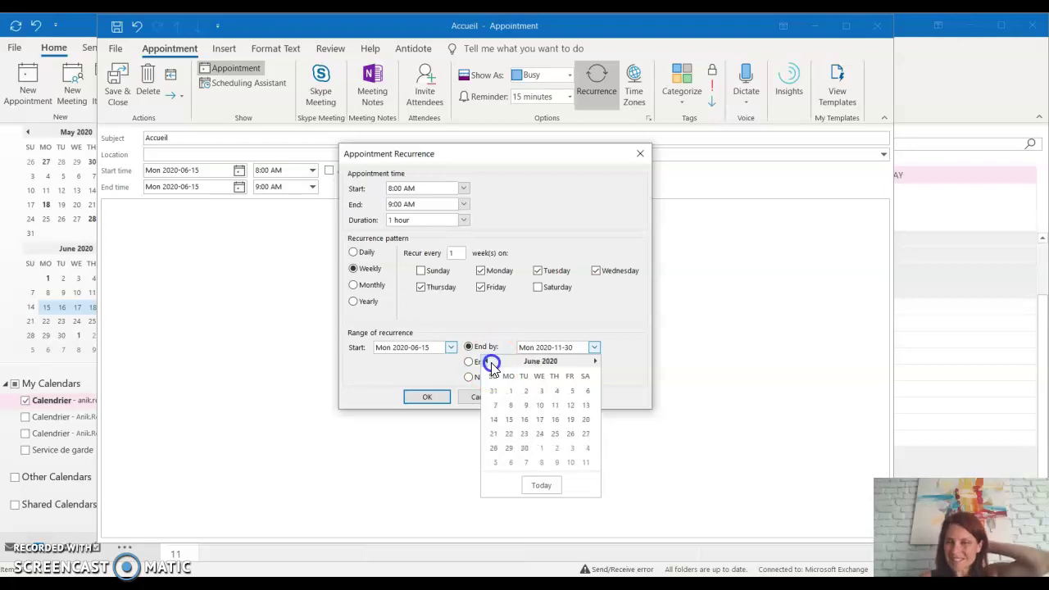
{"action": "left_click", "coordinate": [509, 448]}
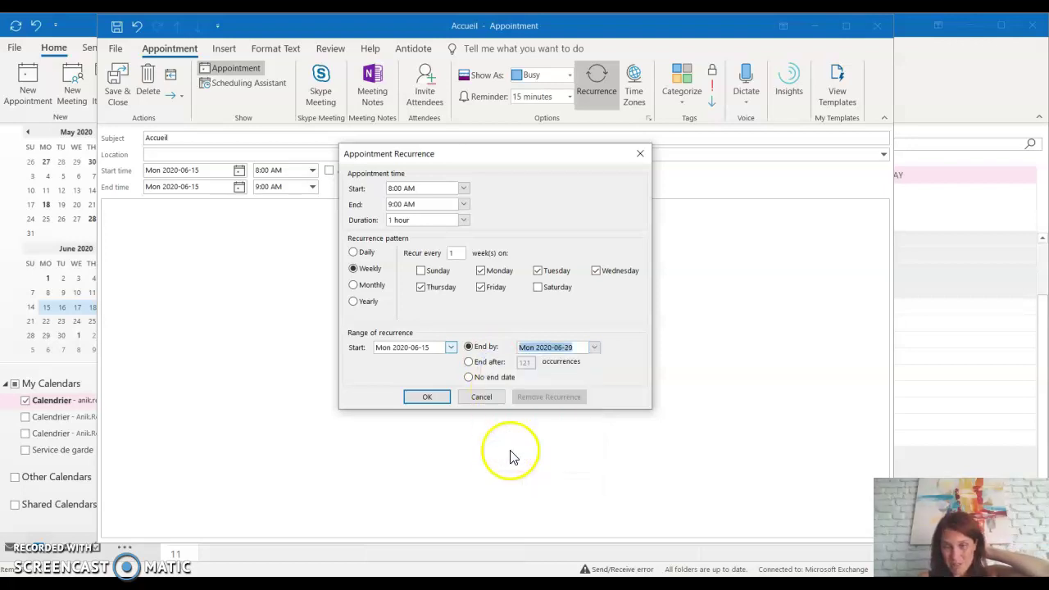
{"action": "left_click", "coordinate": [434, 397]}
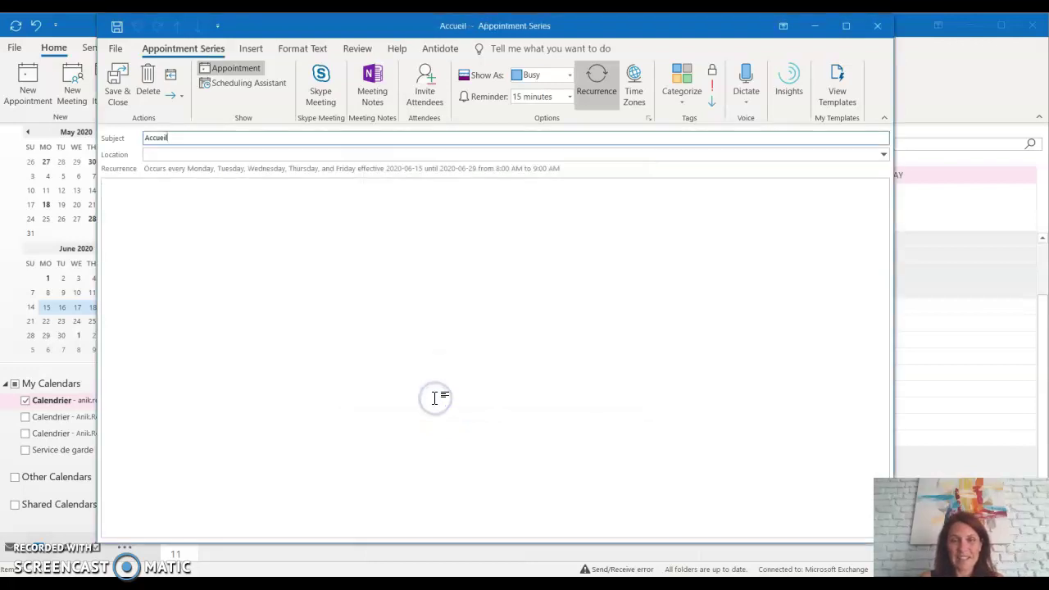
{"action": "left_click", "coordinate": [124, 97]}
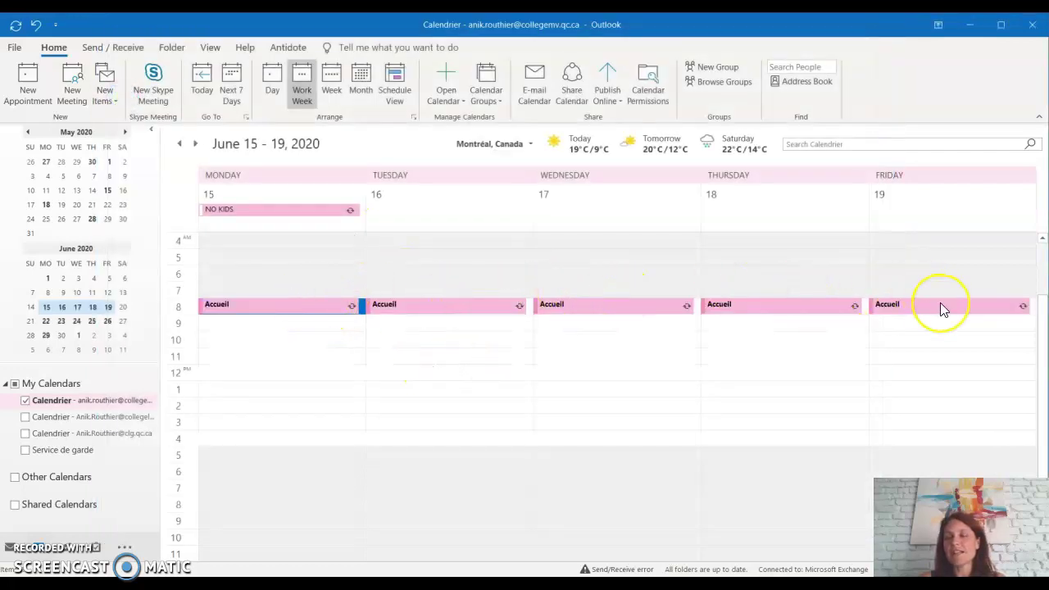
Assign the 12 travaux category to the entire Accueil series, and save and close it.
{"action": "double_click", "coordinate": [273, 310]}
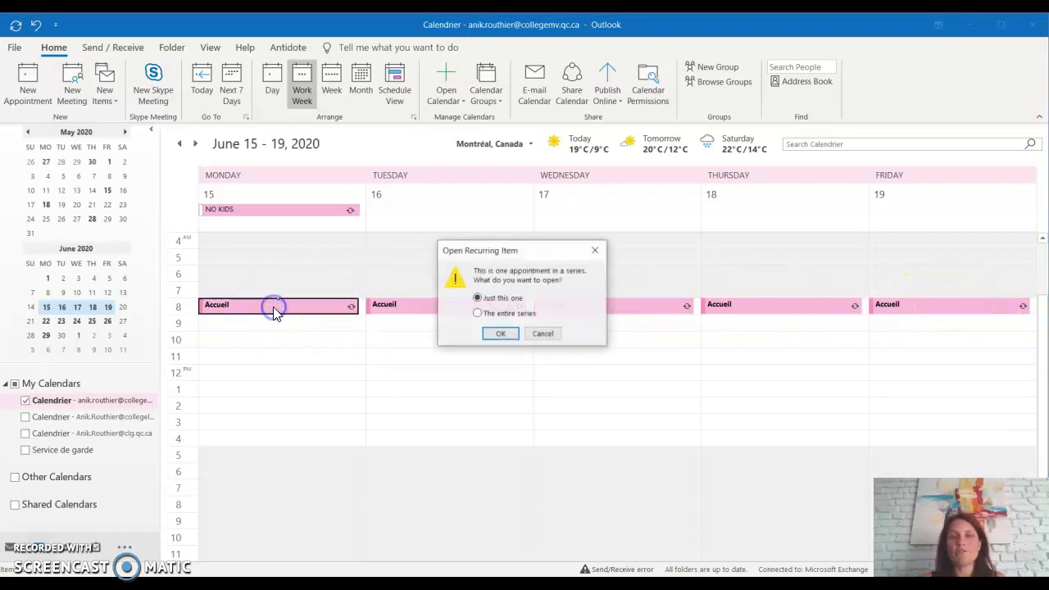
{"action": "left_click", "coordinate": [501, 319]}
{"action": "left_click", "coordinate": [500, 334]}
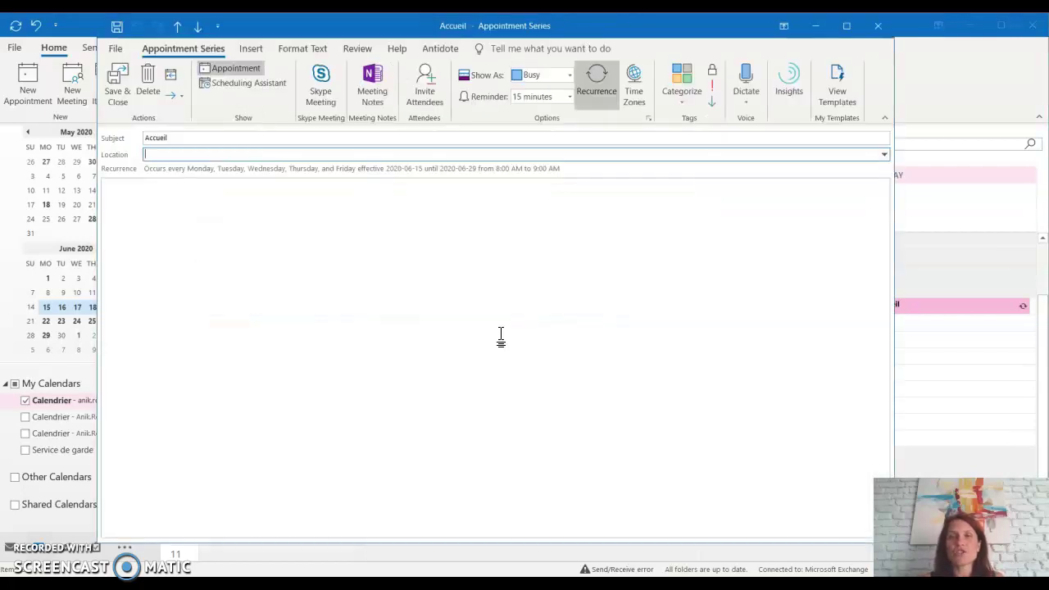
{"action": "left_click", "coordinate": [683, 97]}
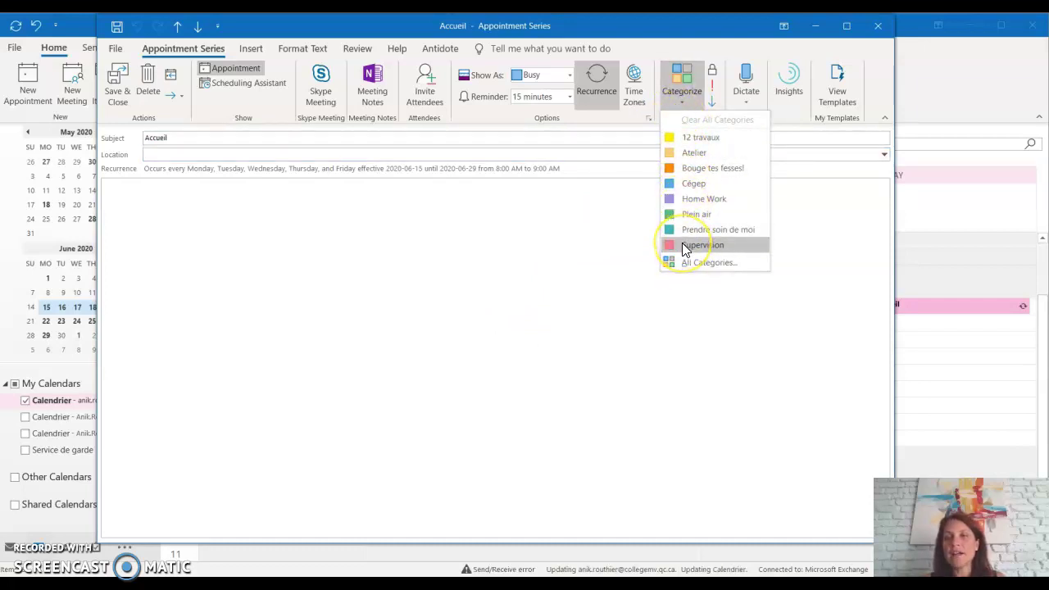
{"action": "left_click", "coordinate": [699, 137]}
{"action": "left_click", "coordinate": [118, 88]}
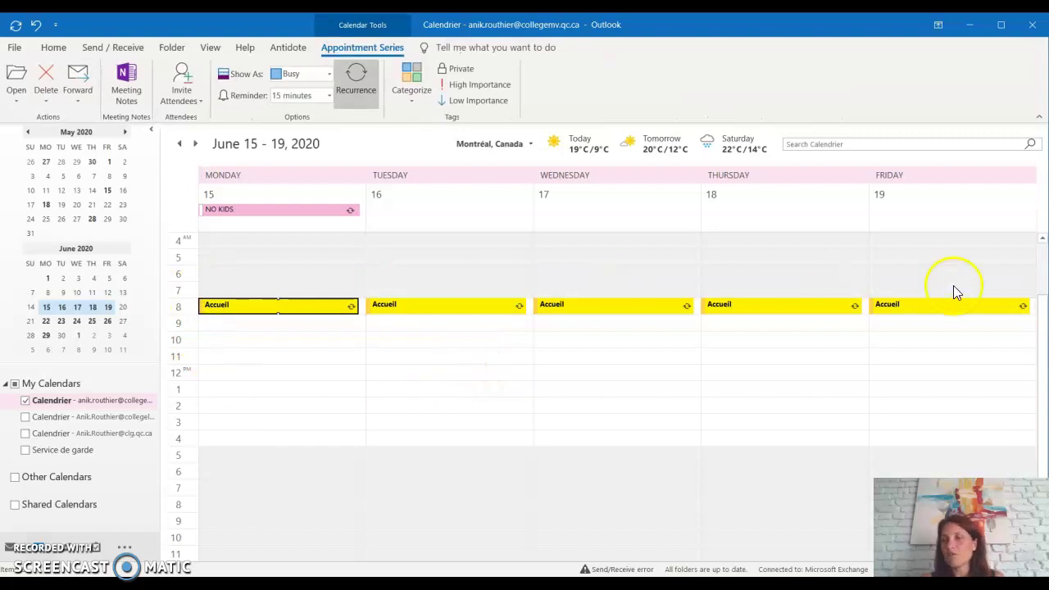
Add the note "Musique latine ce matin avec une animation de zumba" to only the Monday, June 15 Accueil occurrence, and save it.
{"action": "double_click", "coordinate": [300, 310]}
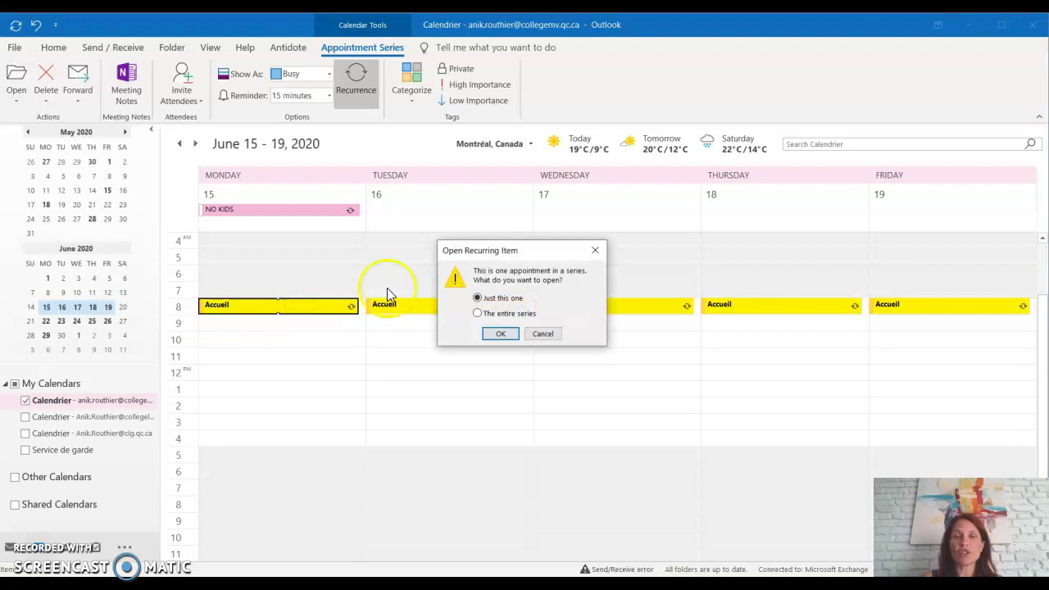
{"action": "left_click", "coordinate": [504, 337]}
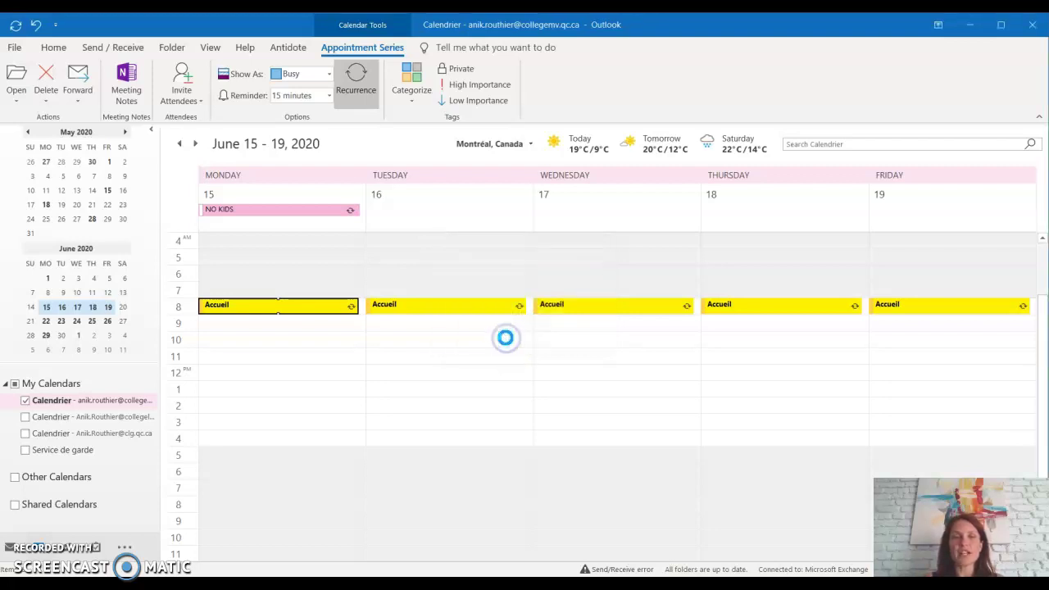
{"action": "left_click", "coordinate": [299, 314]}
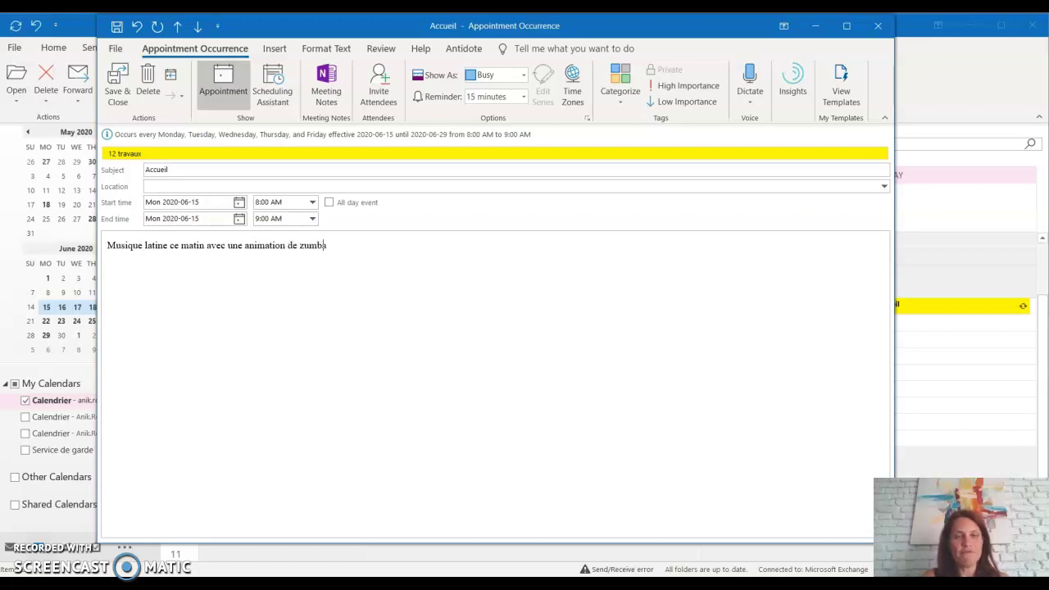
{"action": "left_click", "coordinate": [118, 90]}
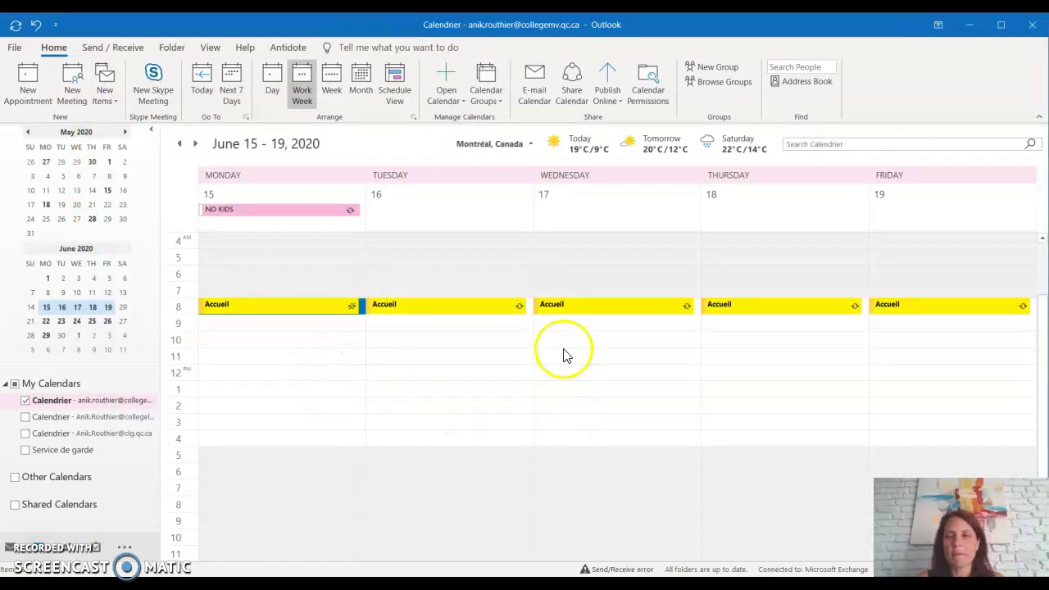
Create a Collation appointment on Monday, June 15 from 9:00 to 10:00 AM with the note "Causerie sur un thème", and save it.
{"action": "left_click", "coordinate": [280, 327]}
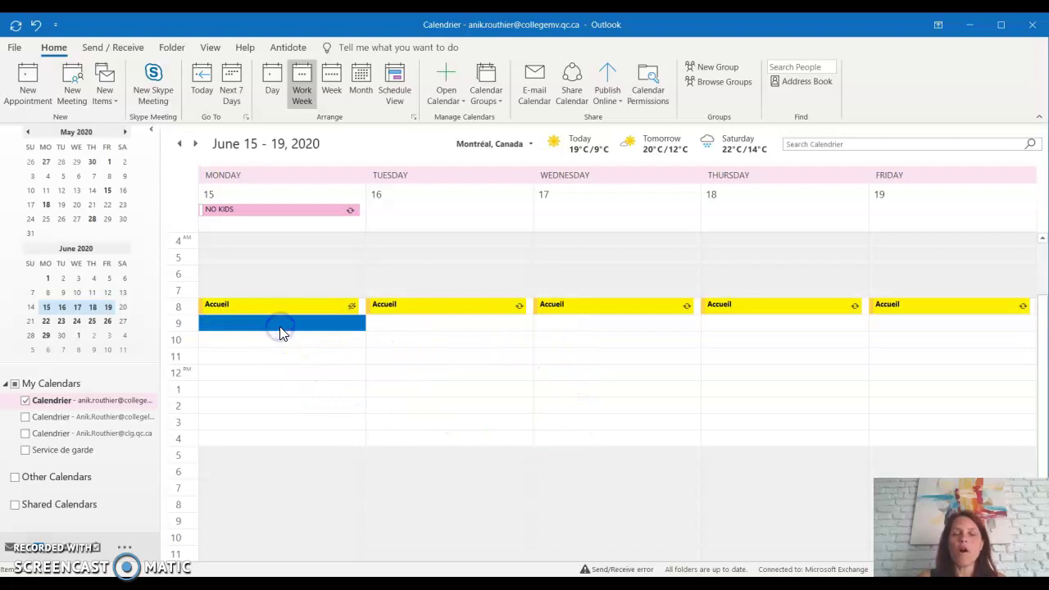
{"action": "double_click", "coordinate": [280, 327]}
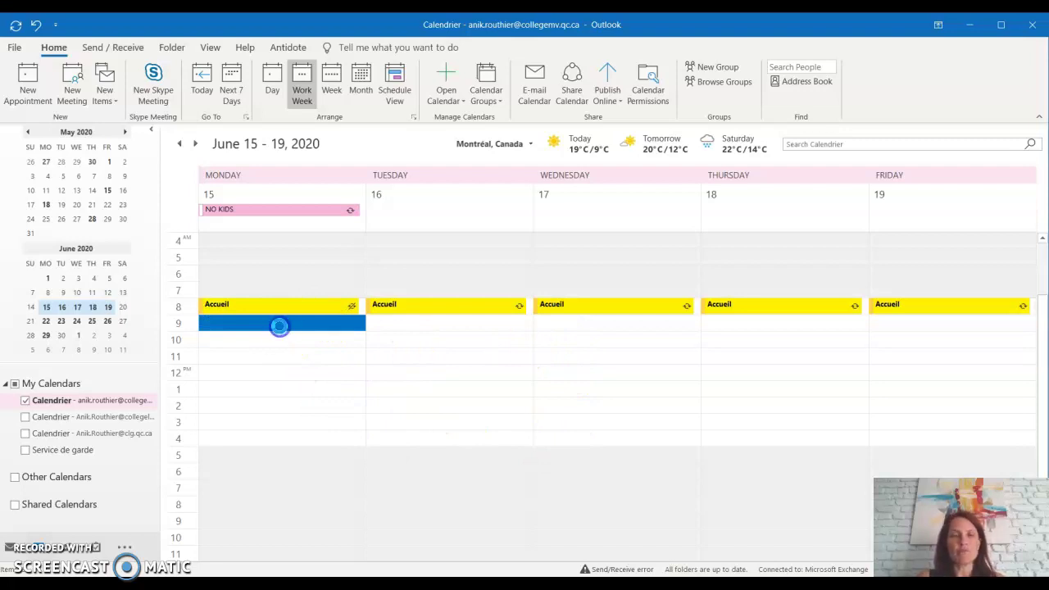
{"action": "type", "text": "Colla"}
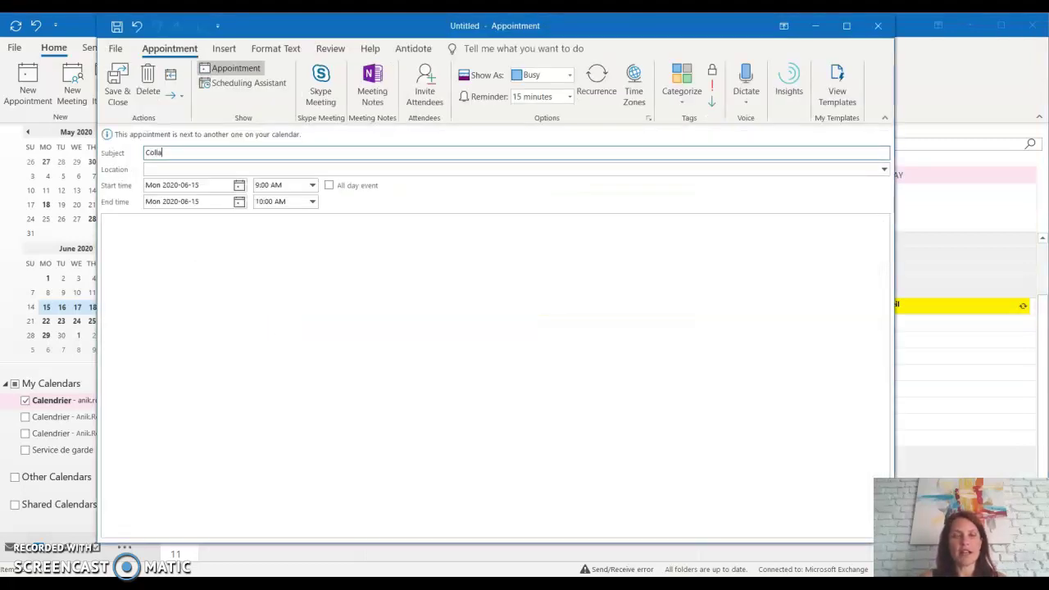
{"action": "type", "text": "tion"}
{"action": "left_click", "coordinate": [231, 265]}
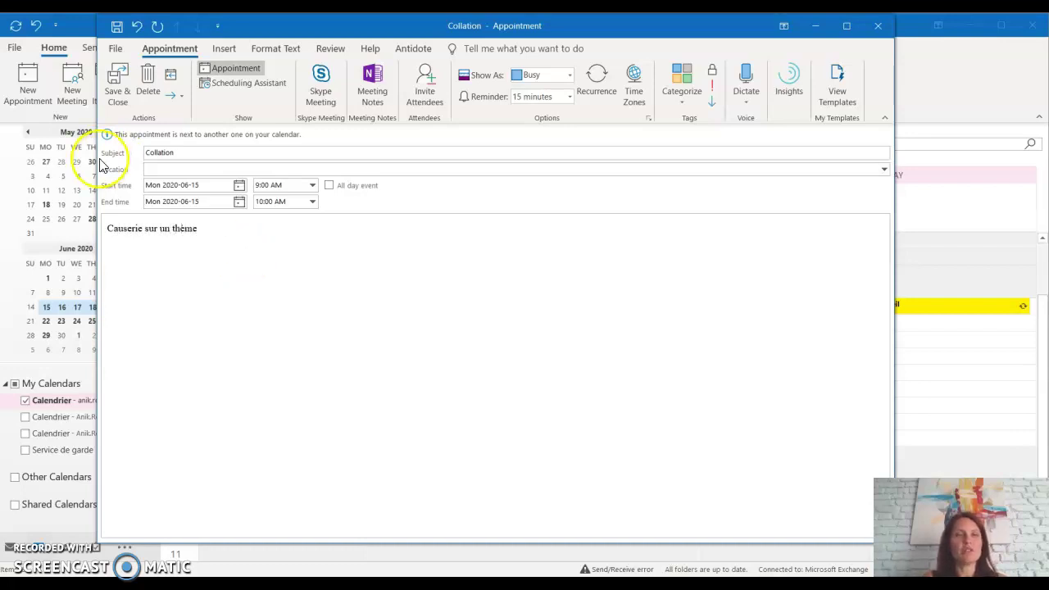
{"action": "left_click", "coordinate": [116, 87]}
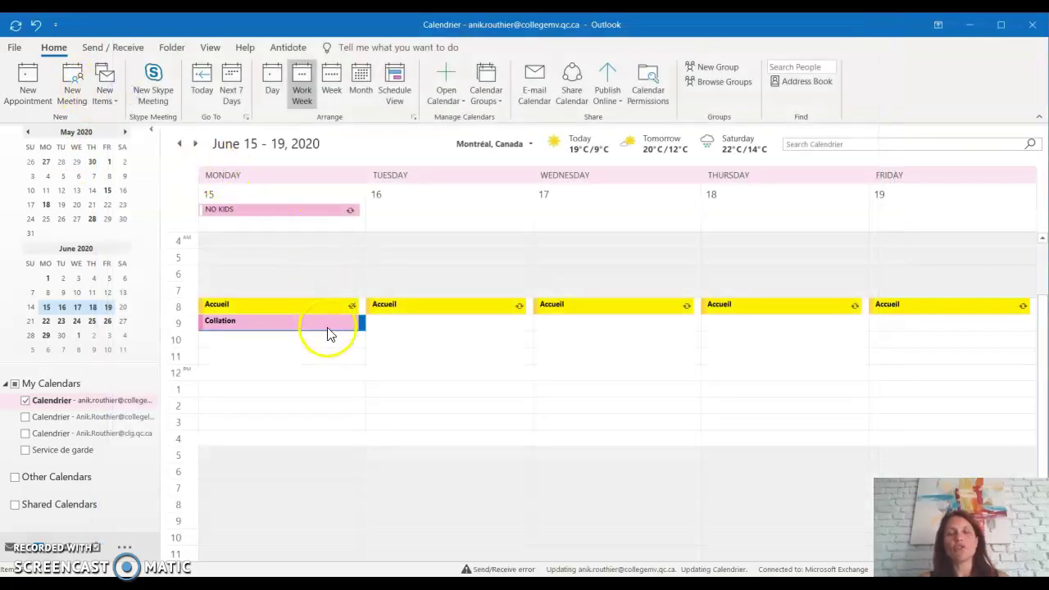
Copy Monday's Collation appointment and paste it into the Tuesday, June 16 slot at 9:00 AM.
{"action": "left_click", "coordinate": [351, 354]}
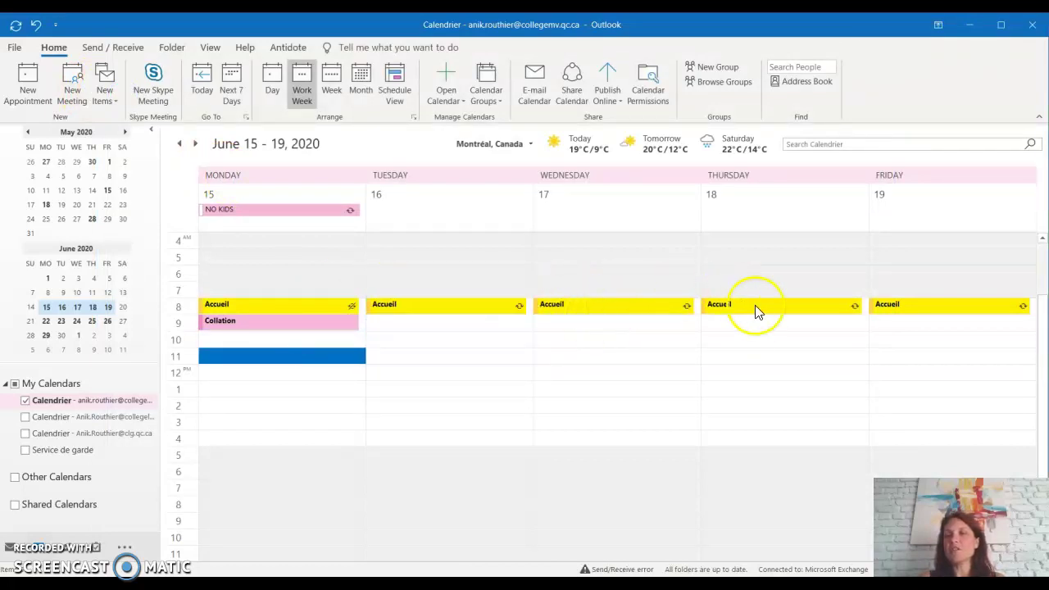
{"action": "left_click", "coordinate": [233, 325]}
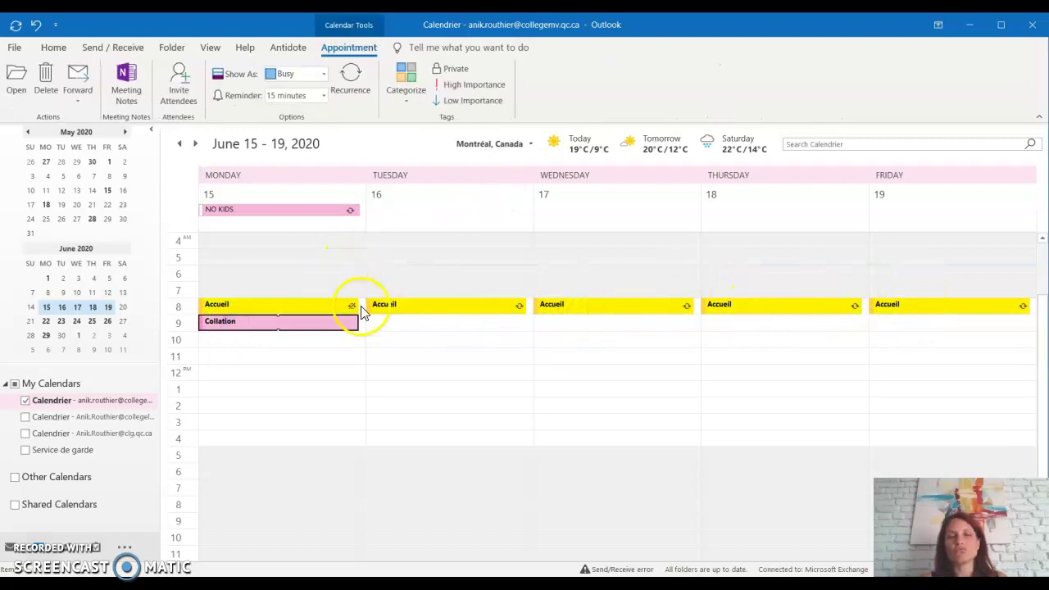
{"action": "left_click", "coordinate": [332, 356]}
{"action": "left_click", "coordinate": [321, 328]}
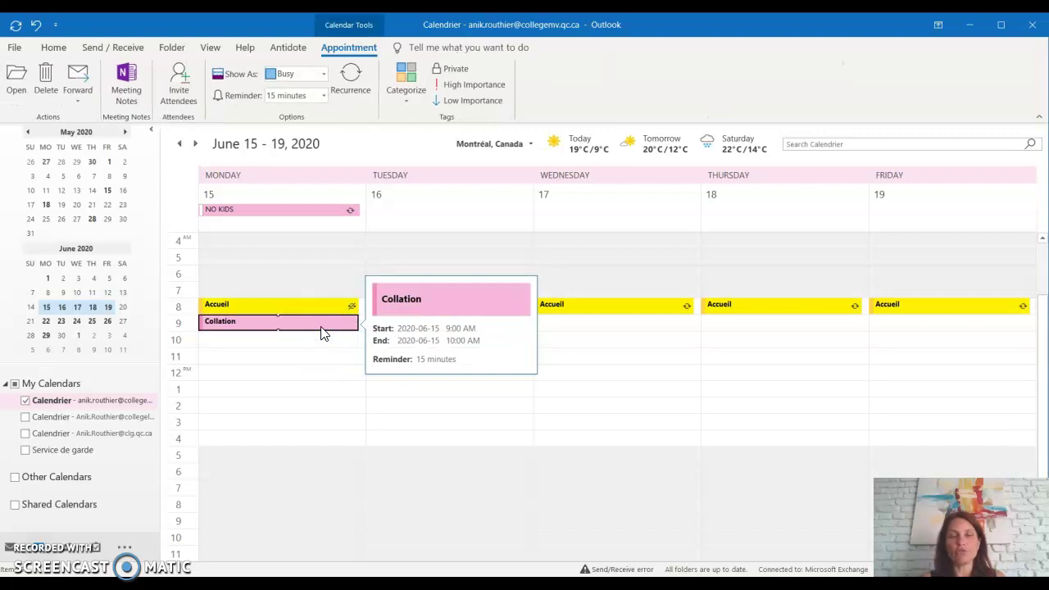
{"action": "left_click", "coordinate": [416, 333]}
{"action": "key", "text": "ctrl+v"}
{"action": "left_click", "coordinate": [414, 343]}
{"action": "left_click", "coordinate": [416, 322]}
{"action": "right_click", "coordinate": [416, 325]}
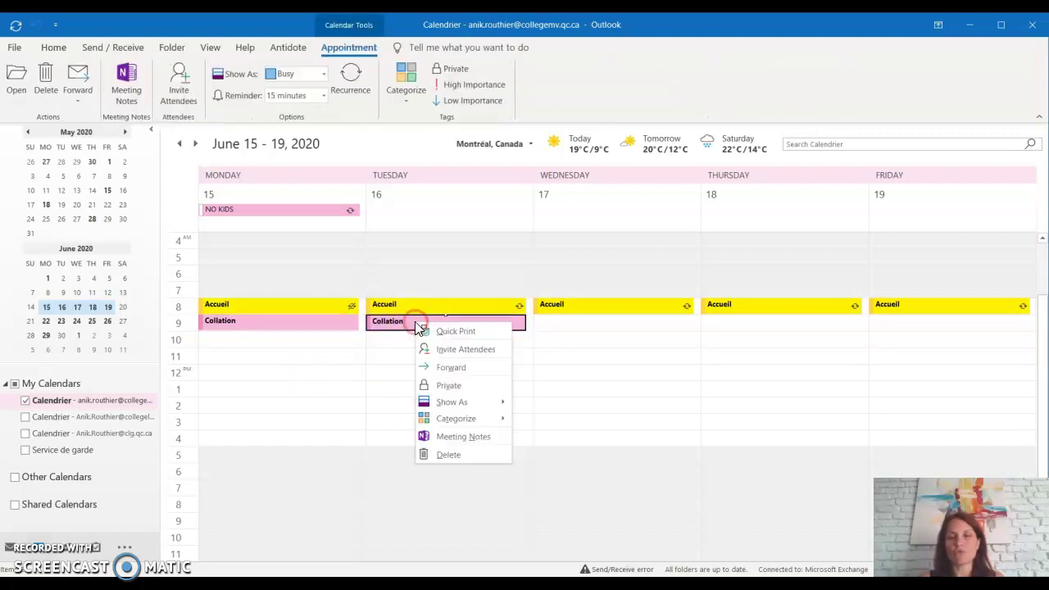
Paste the Collation appointment into the 9:00 AM slots on Wednesday, Thursday and Friday, June 17–19.
{"action": "left_click", "coordinate": [616, 325]}
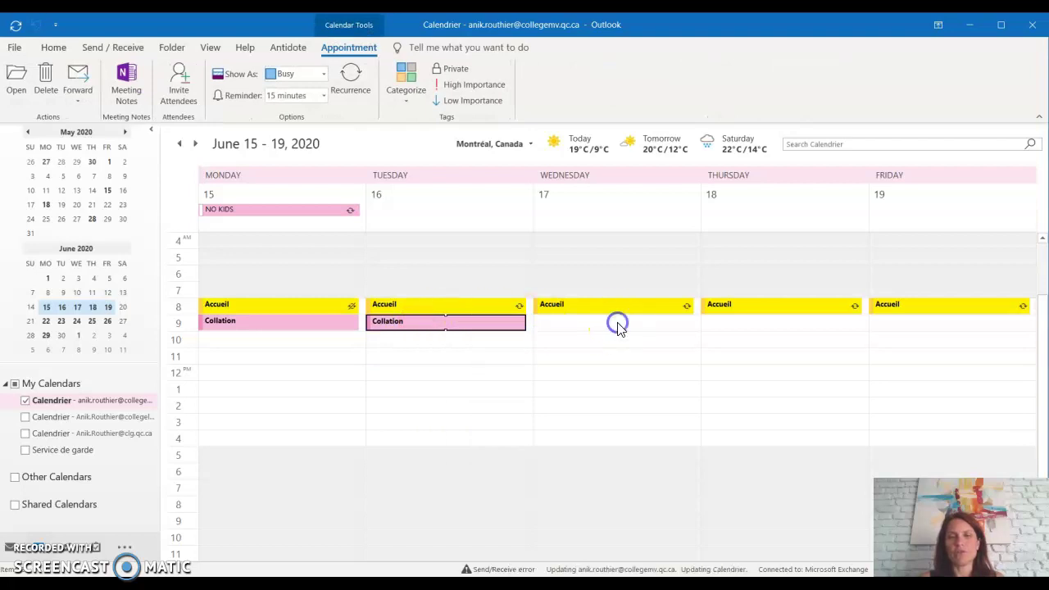
{"action": "right_click", "coordinate": [619, 327]}
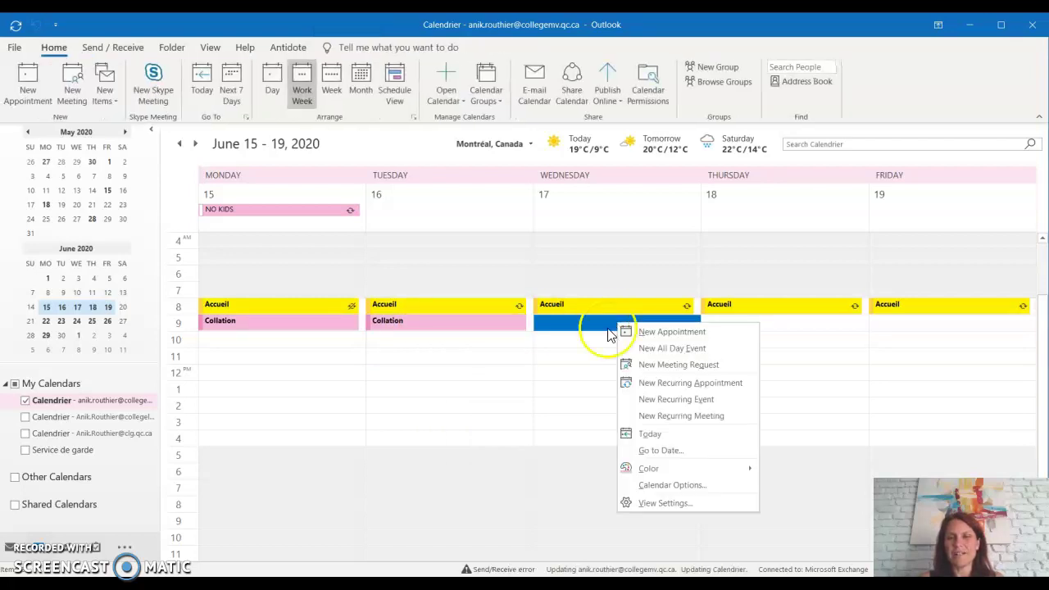
{"action": "key", "text": "Escape"}
{"action": "key", "text": "ctrl+v"}
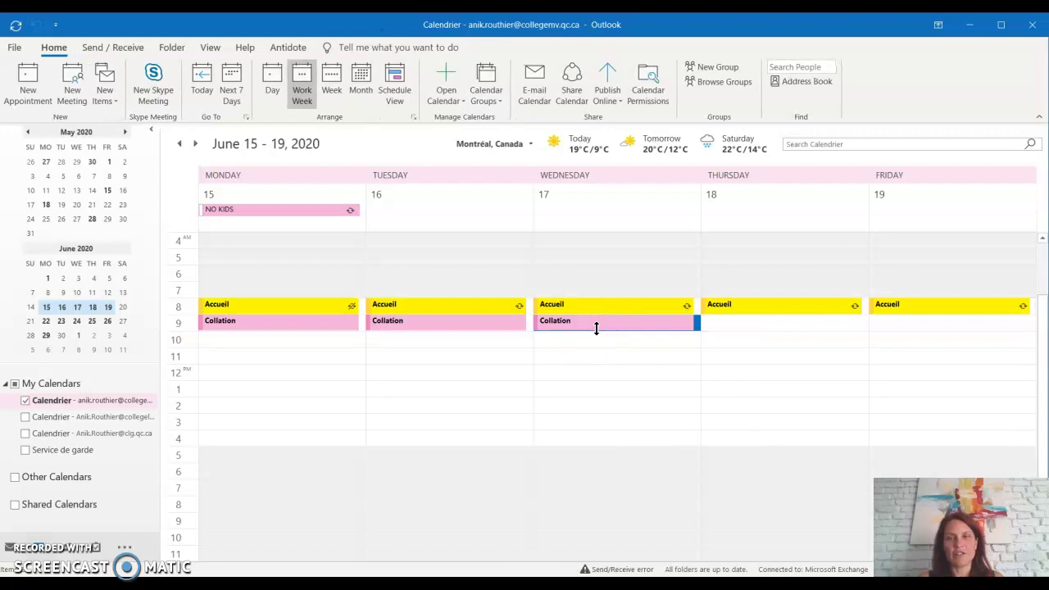
{"action": "left_click", "coordinate": [730, 327]}
{"action": "key", "text": "ctrl+v"}
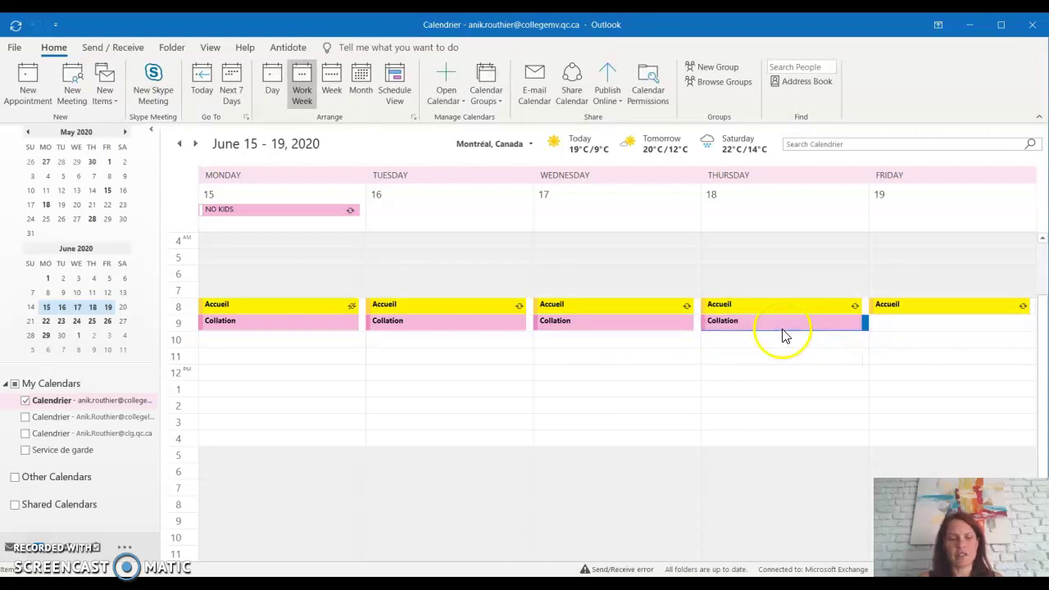
{"action": "left_click", "coordinate": [897, 327]}
{"action": "key", "text": "ctrl+v"}
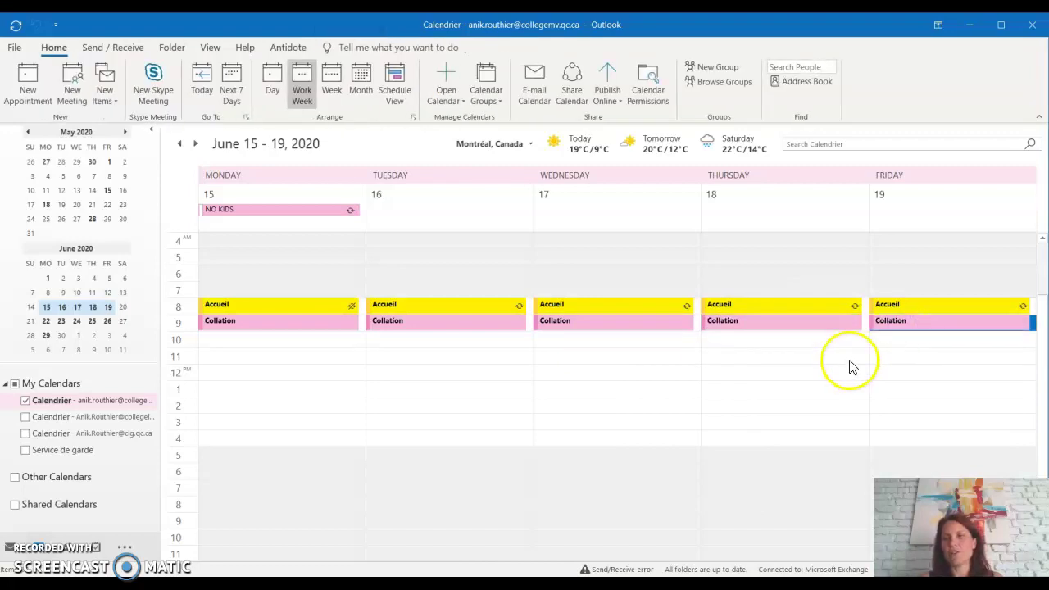
Create an Activité appointment on Monday, June 15 from 10:00 to 11:00 AM with the Cégep category, and save it.
{"action": "double_click", "coordinate": [276, 343]}
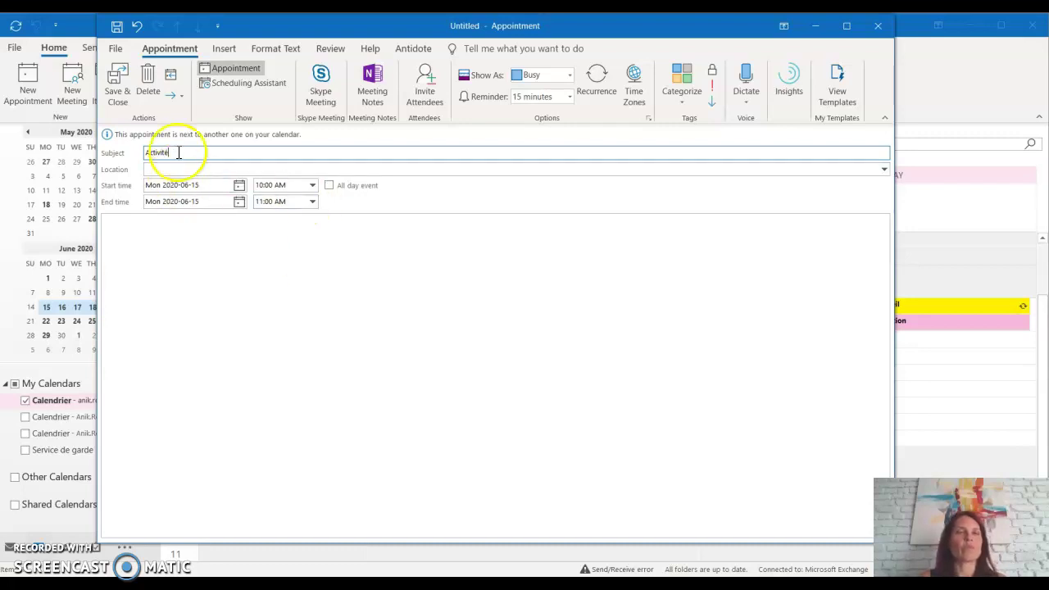
{"action": "left_click", "coordinate": [685, 105]}
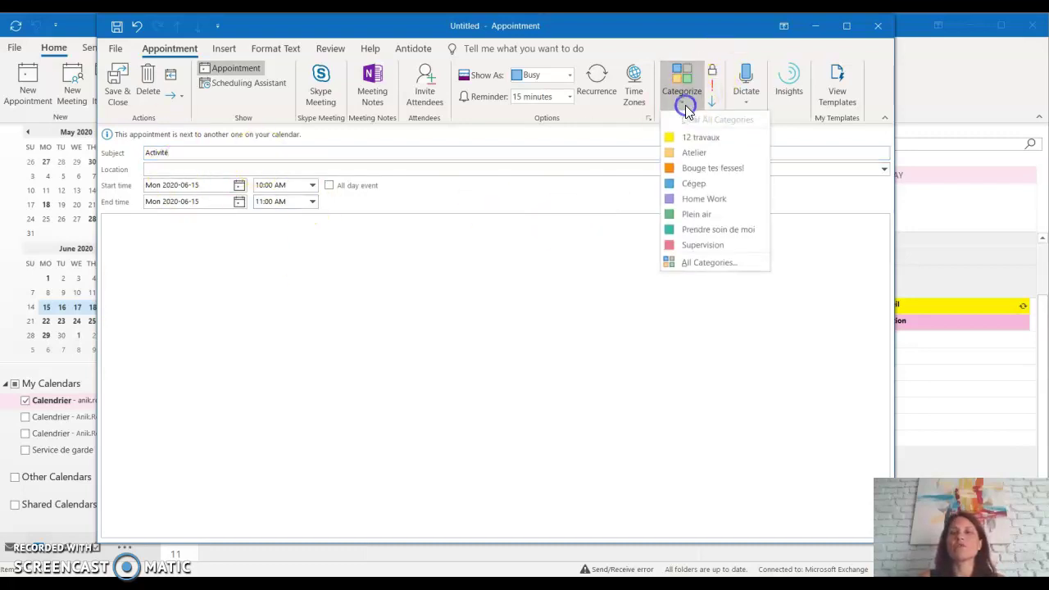
{"action": "left_click", "coordinate": [689, 184]}
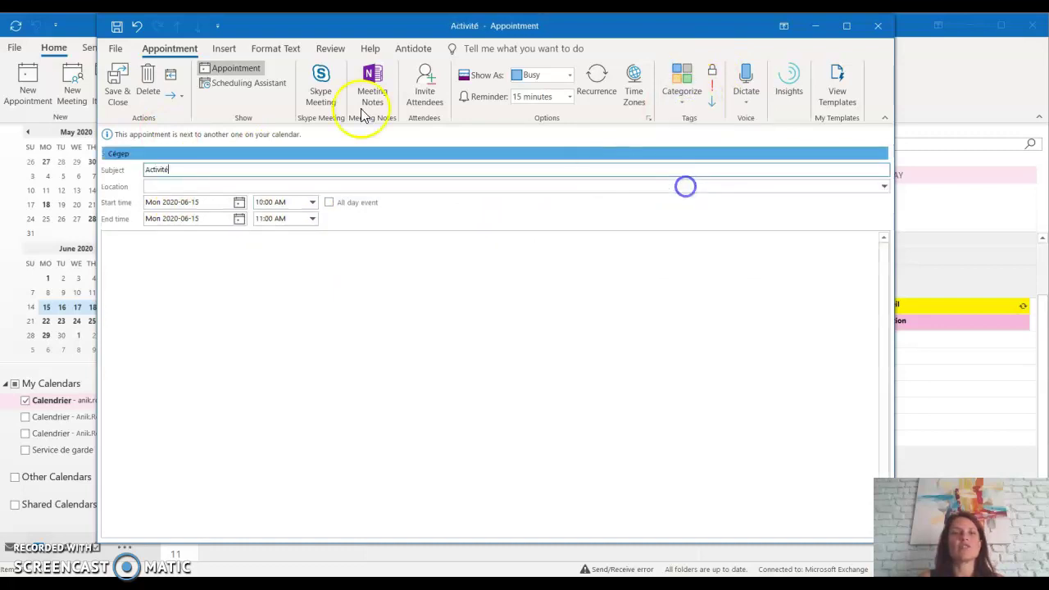
{"action": "left_click", "coordinate": [118, 87]}
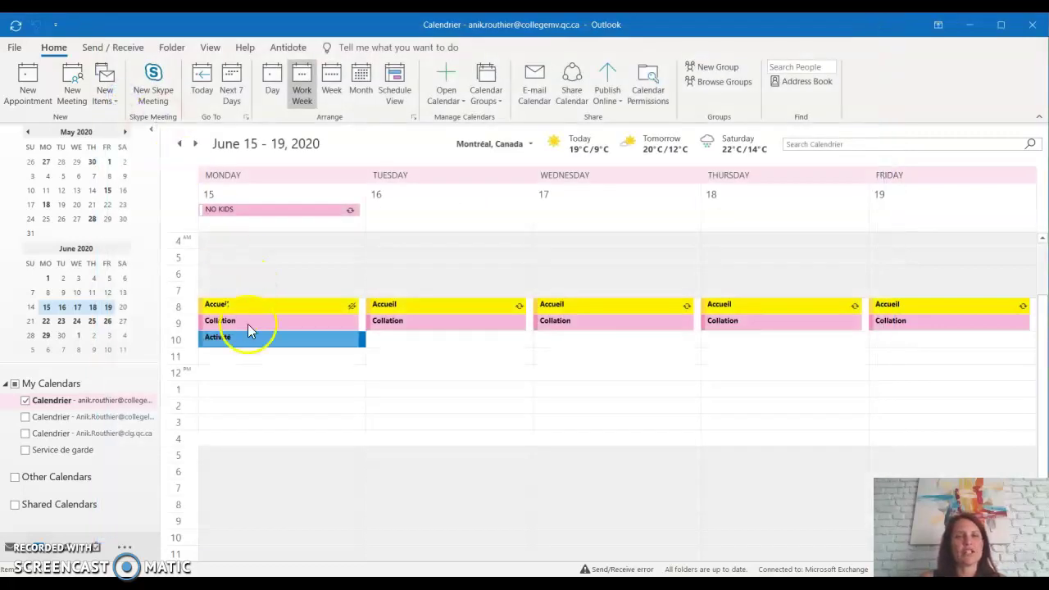
{"action": "left_click", "coordinate": [279, 374]}
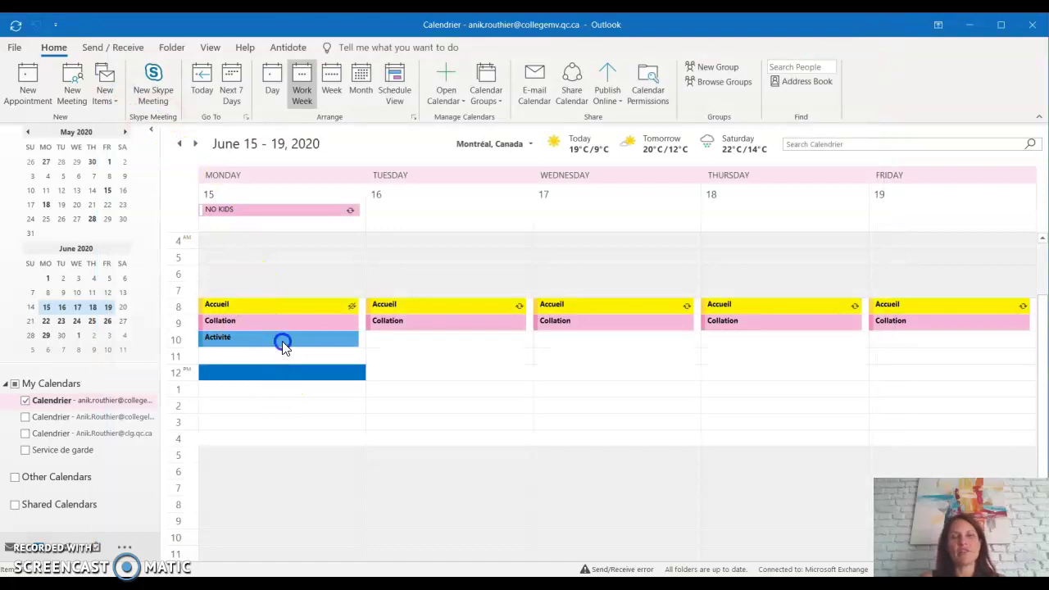
{"action": "left_click", "coordinate": [280, 340]}
{"action": "left_click", "coordinate": [263, 347]}
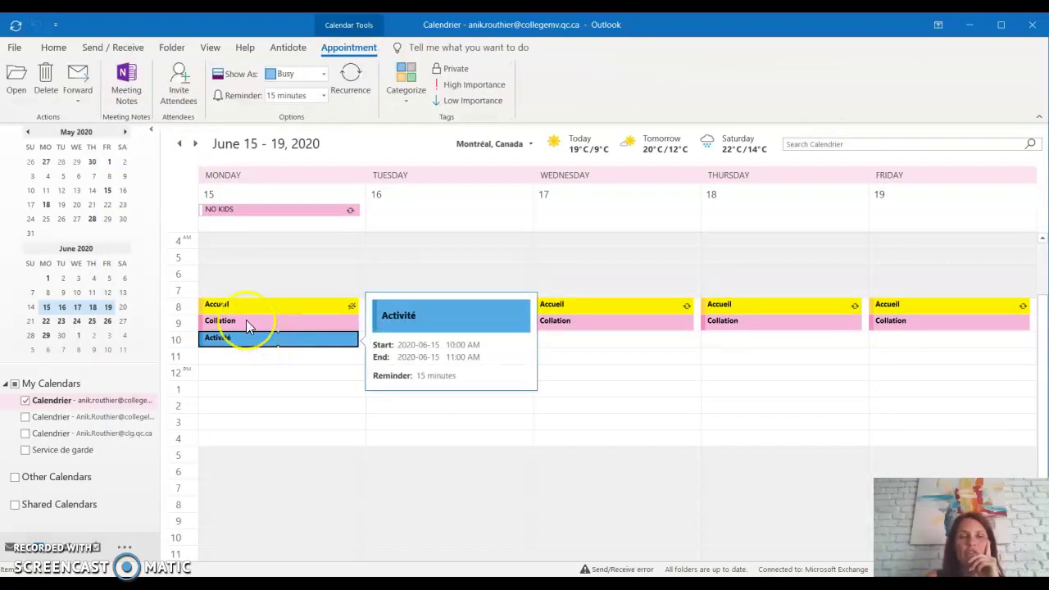
{"action": "left_click", "coordinate": [250, 326]}
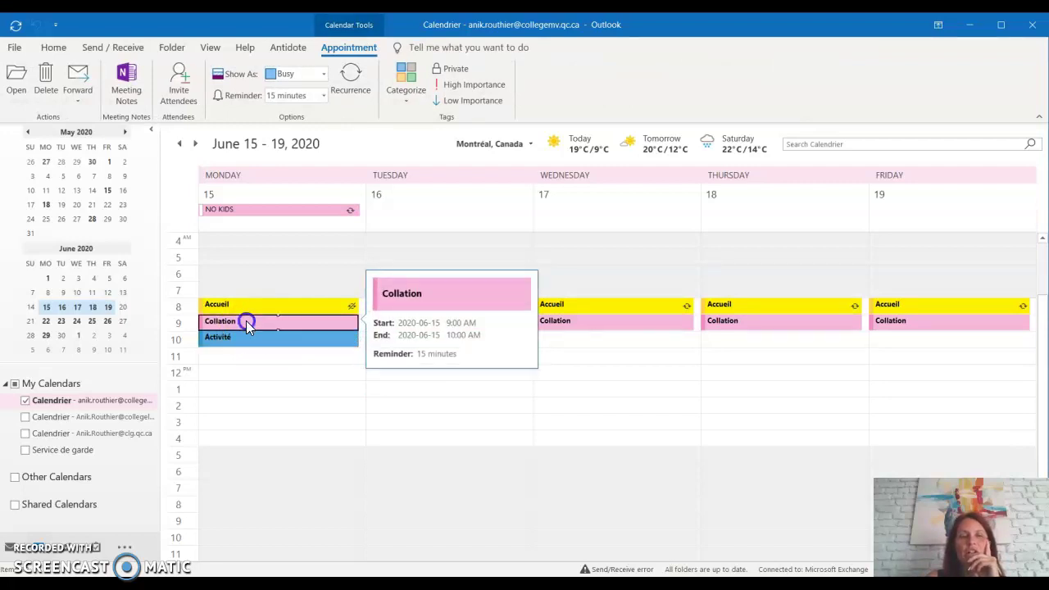
{"action": "right_click", "coordinate": [247, 324]}
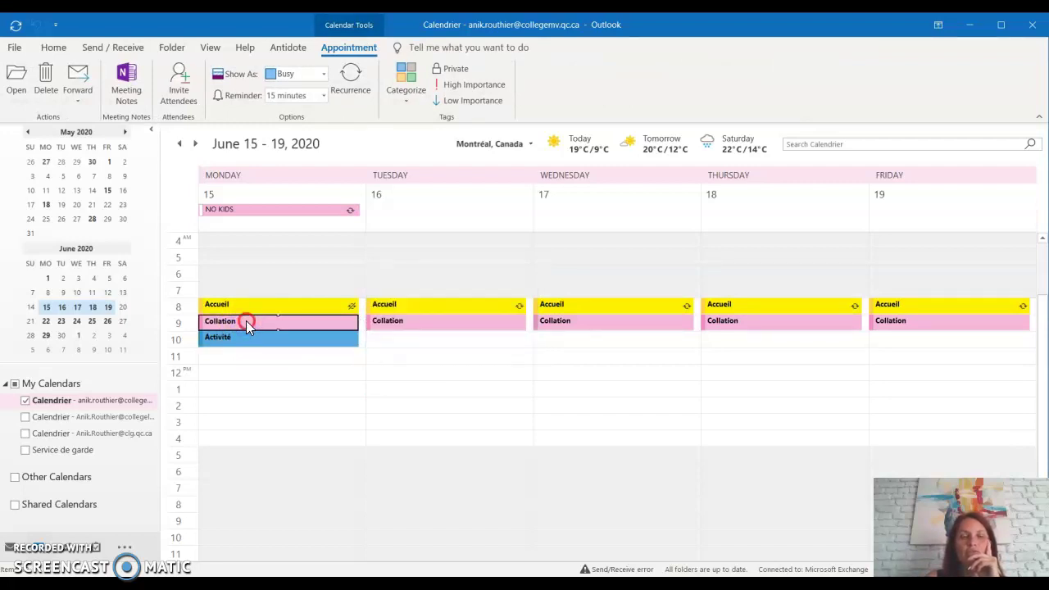
{"action": "left_click", "coordinate": [223, 328]}
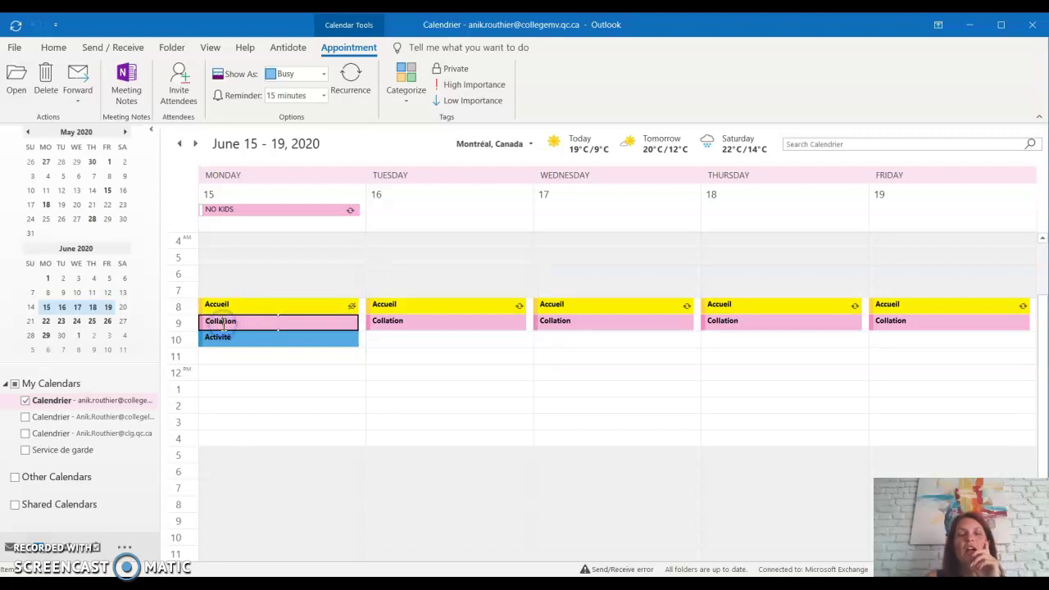
{"action": "left_click", "coordinate": [271, 358]}
Set the end time of Monday's Collation appointment to 9:30 AM, and save and close it.
{"action": "left_click", "coordinate": [271, 321]}
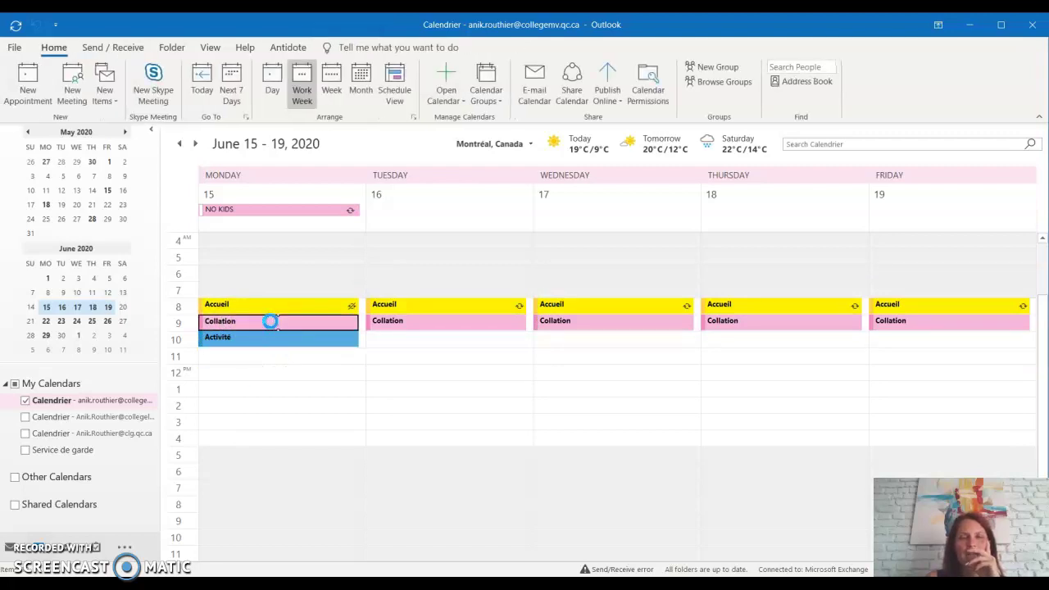
{"action": "double_click", "coordinate": [270, 322]}
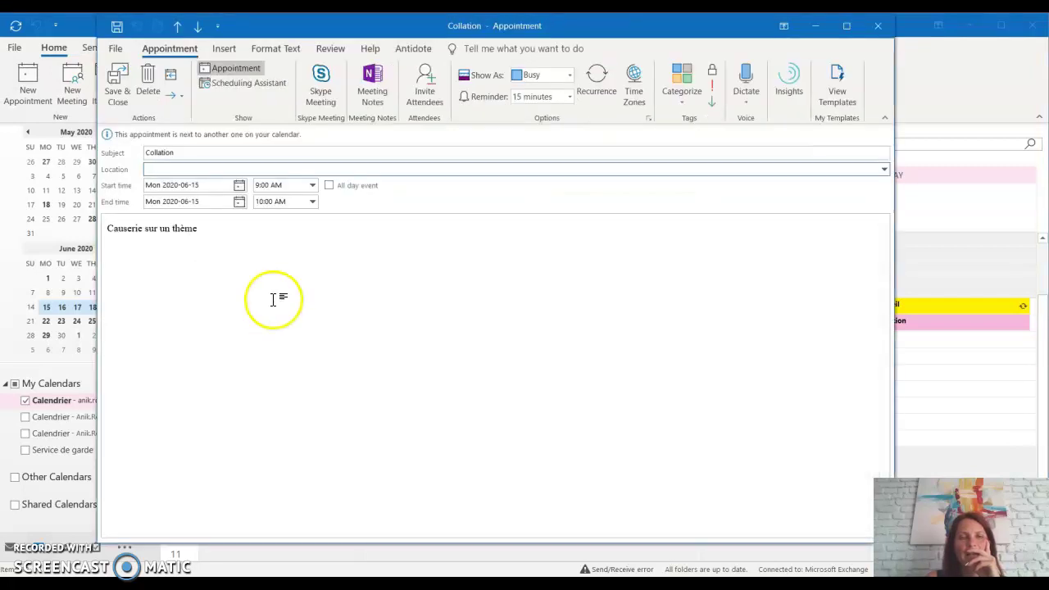
{"action": "left_click", "coordinate": [313, 202]}
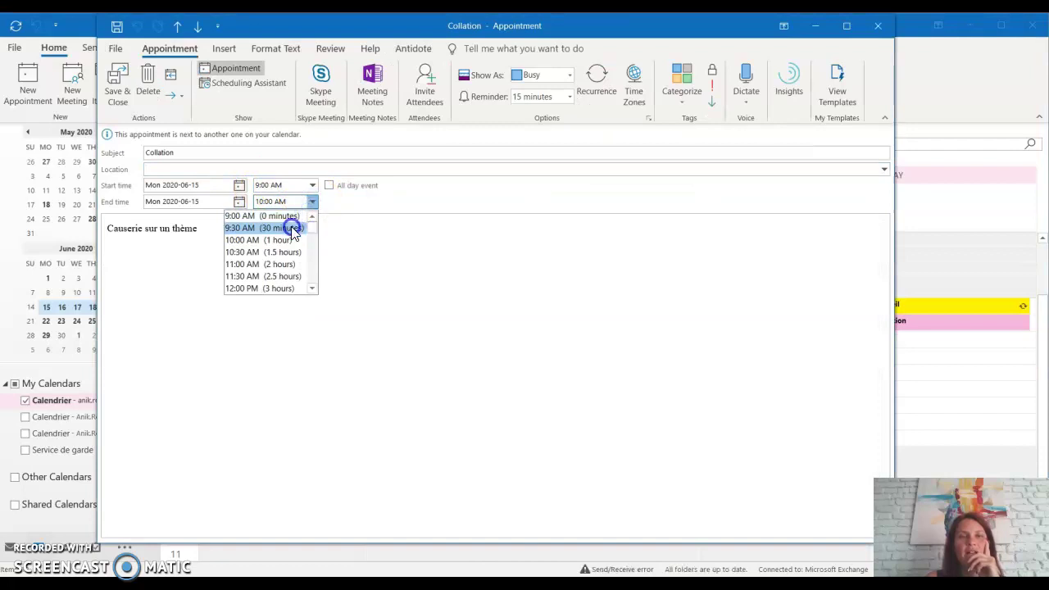
{"action": "left_click", "coordinate": [303, 215]}
{"action": "left_click", "coordinate": [119, 94]}
{"action": "left_click", "coordinate": [309, 398]}
{"action": "left_click", "coordinate": [294, 336]}
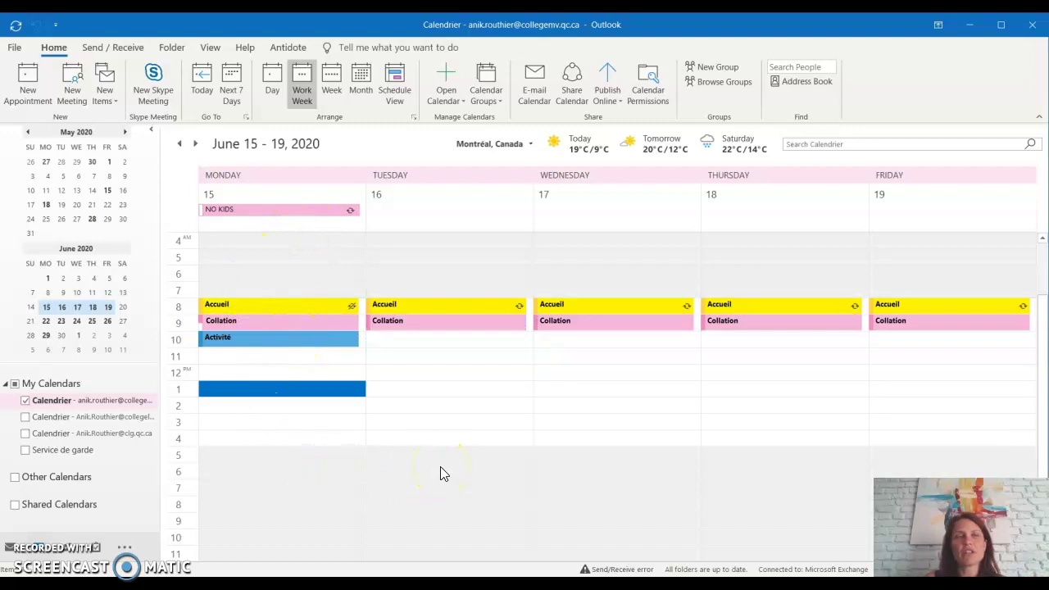
Set the calendar's time scale to 15 minutes in the work week view.
{"action": "mouse_move", "coordinate": [284, 320]}
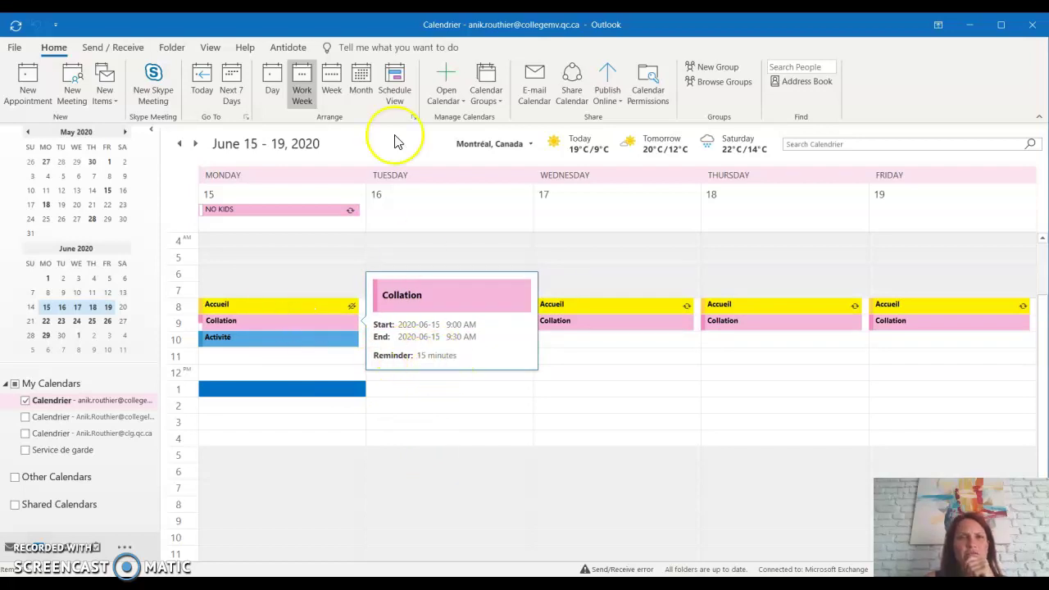
{"action": "left_click", "coordinate": [210, 48]}
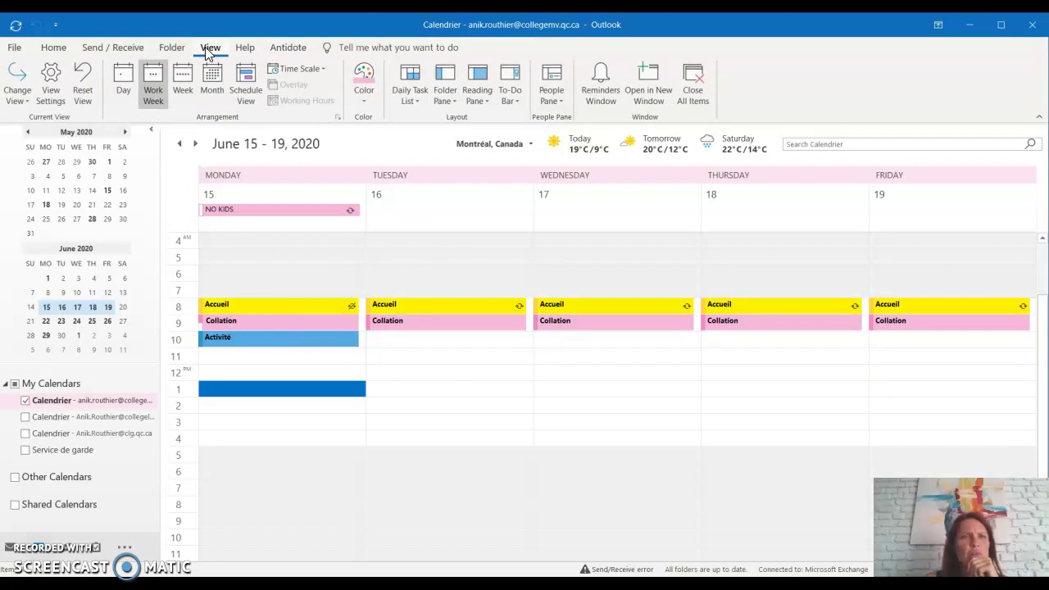
{"action": "left_click", "coordinate": [217, 82]}
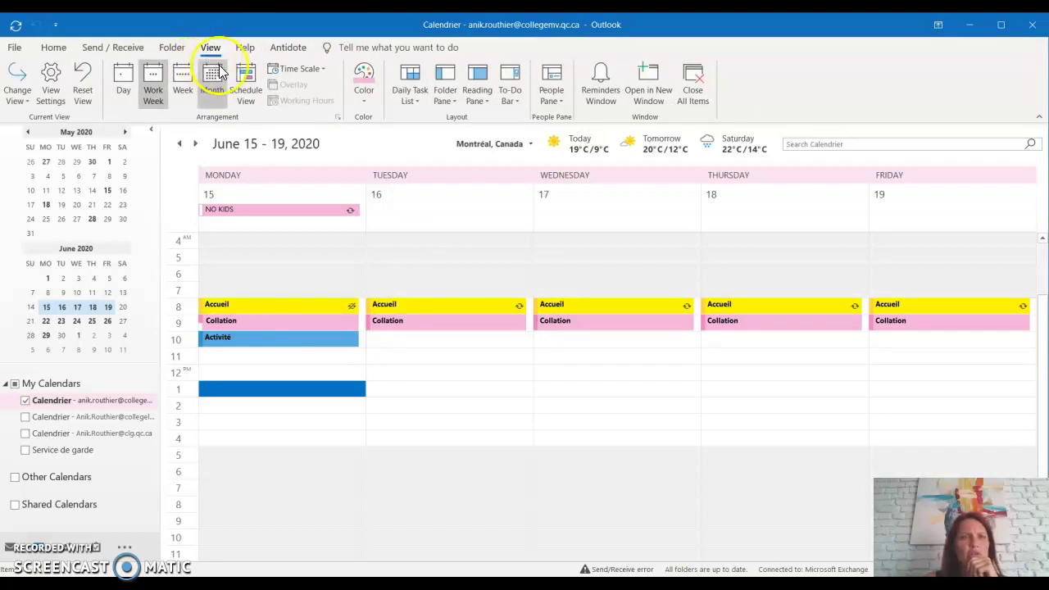
{"action": "left_click", "coordinate": [308, 70]}
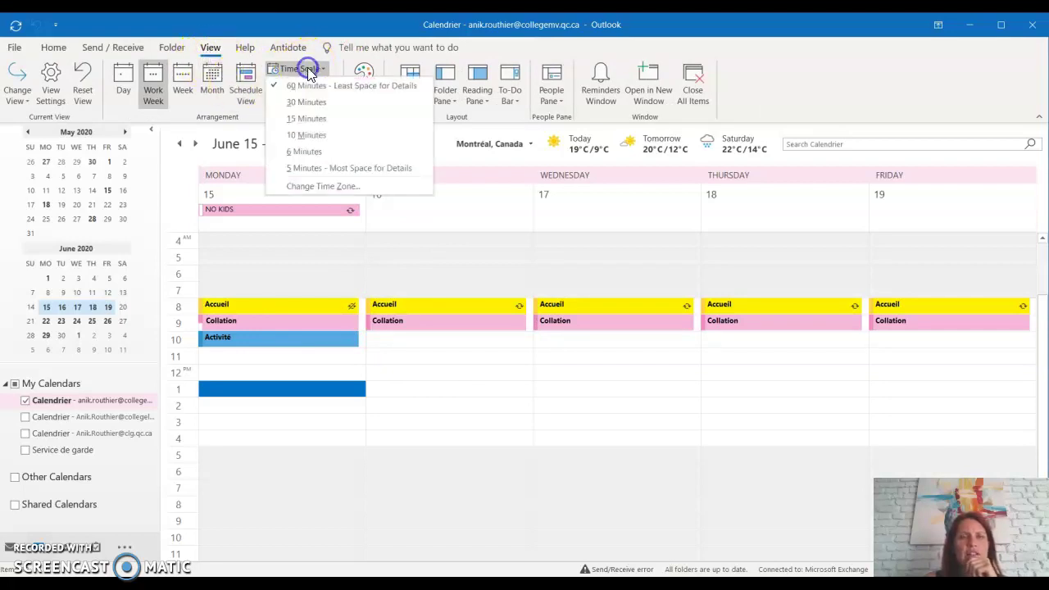
{"action": "left_click", "coordinate": [309, 120]}
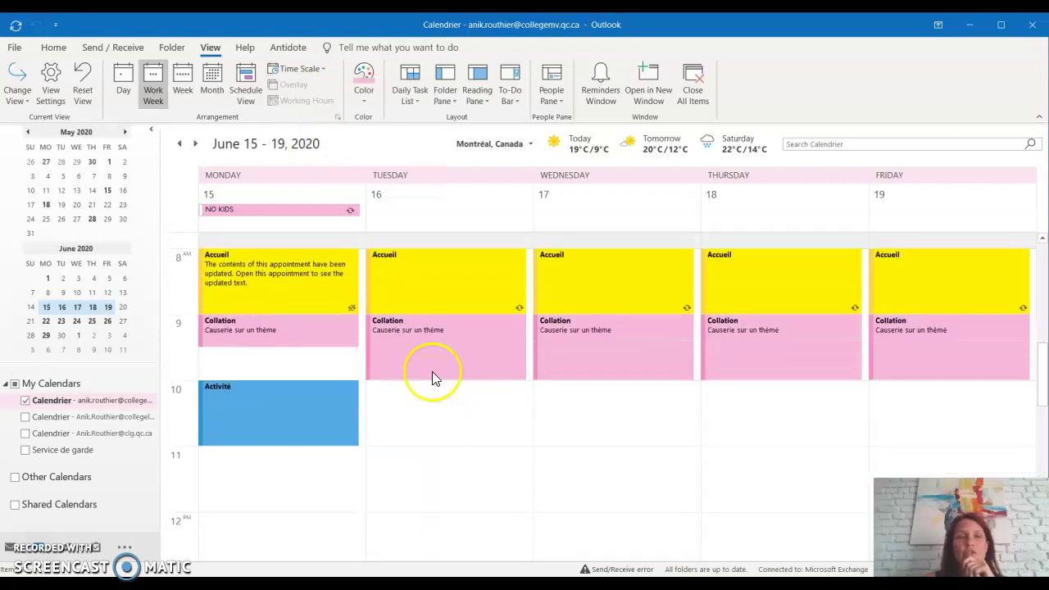
{"action": "mouse_move", "coordinate": [307, 326]}
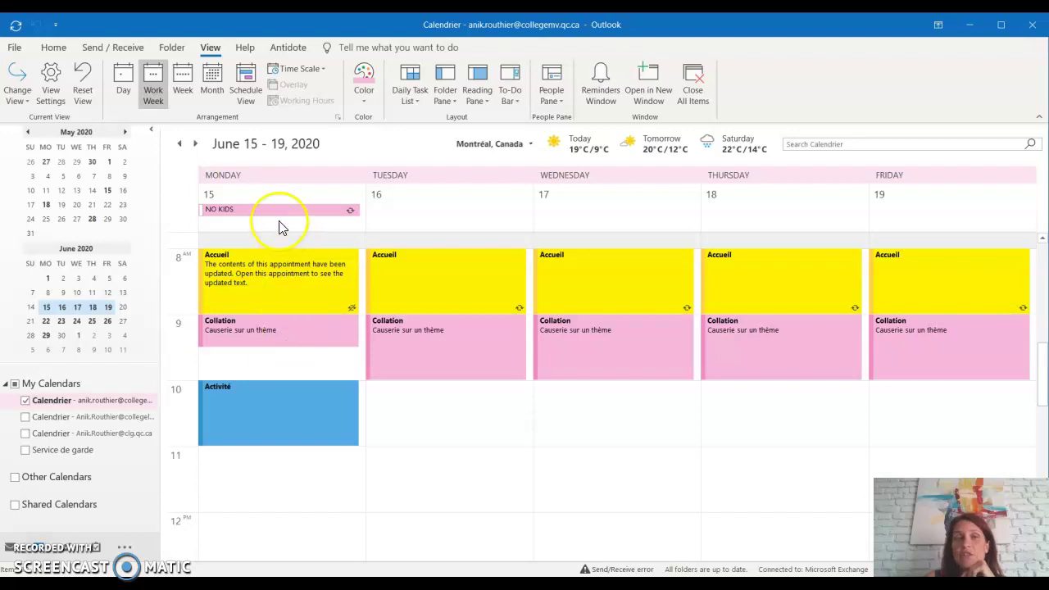
{"action": "mouse_move", "coordinate": [236, 315]}
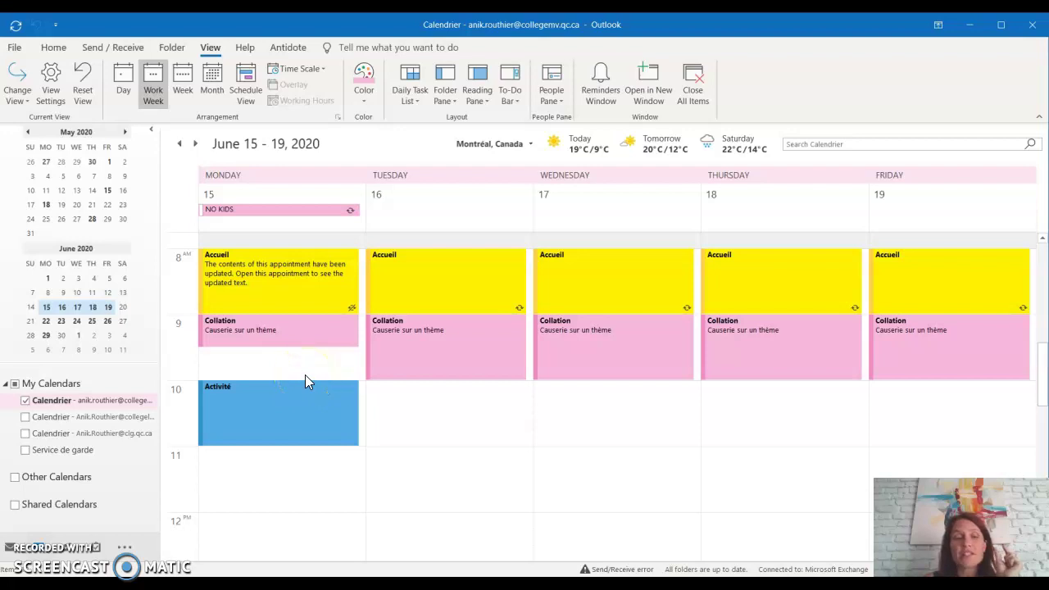
{"action": "mouse_move", "coordinate": [74, 546]}
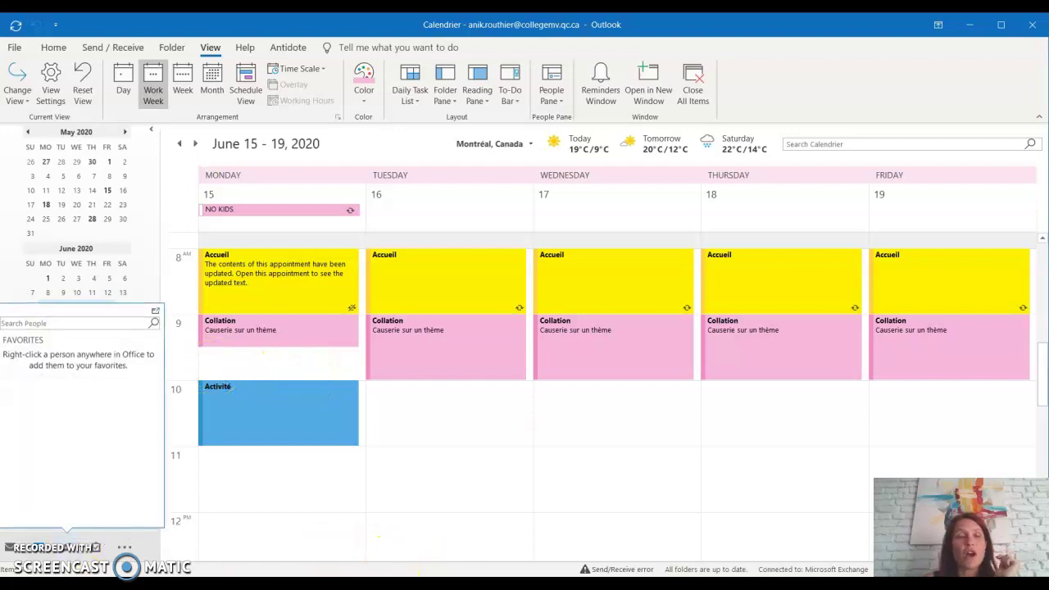
{"action": "mouse_move", "coordinate": [452, 573]}
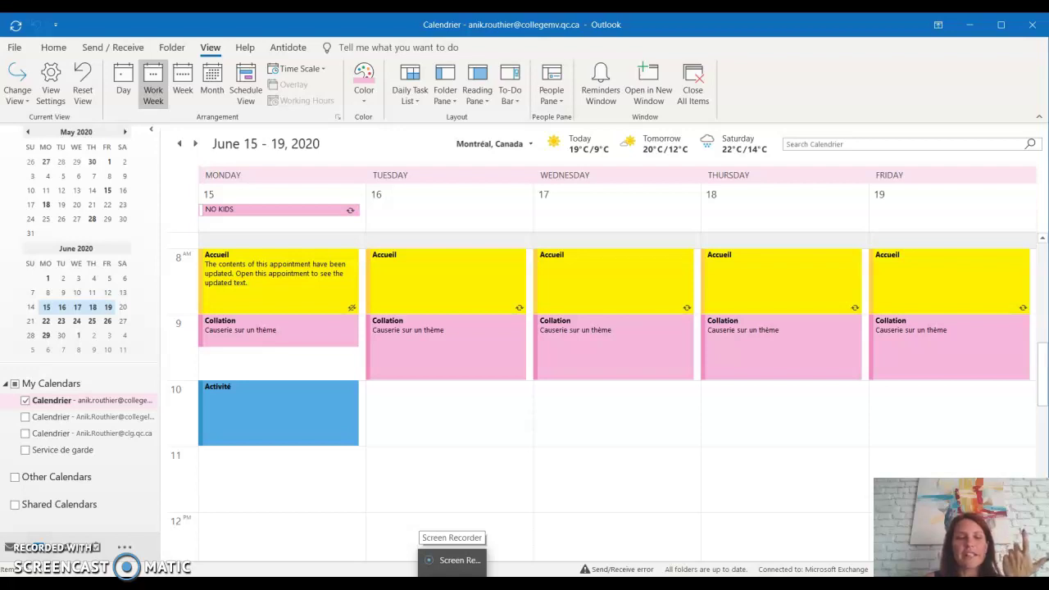
{"action": "left_click", "coordinate": [539, 465]}
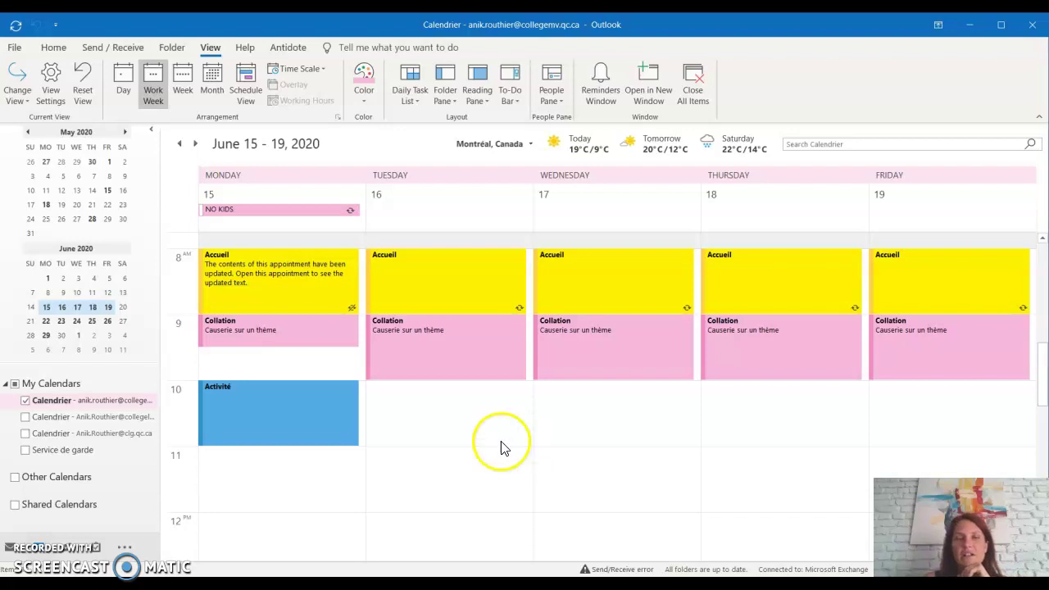
Move Monday's Activité appointment up to start at 9:30 AM and shorten it to end at 10:15 AM.
{"action": "left_click_drag", "start_coordinate": [265, 424], "coordinate": [259, 366]}
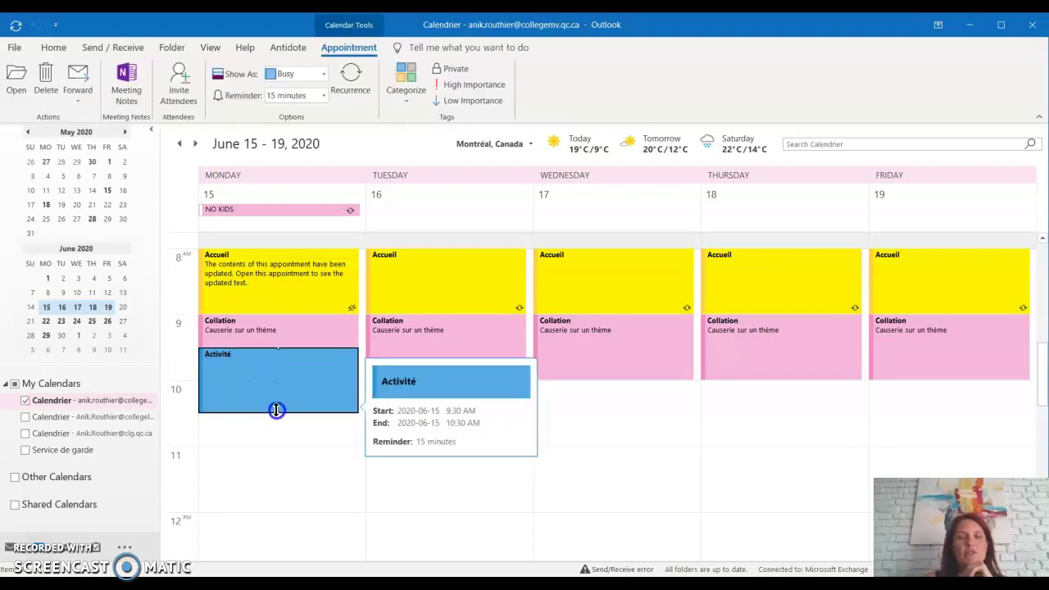
{"action": "left_click_drag", "start_coordinate": [277, 380], "coordinate": [300, 362]}
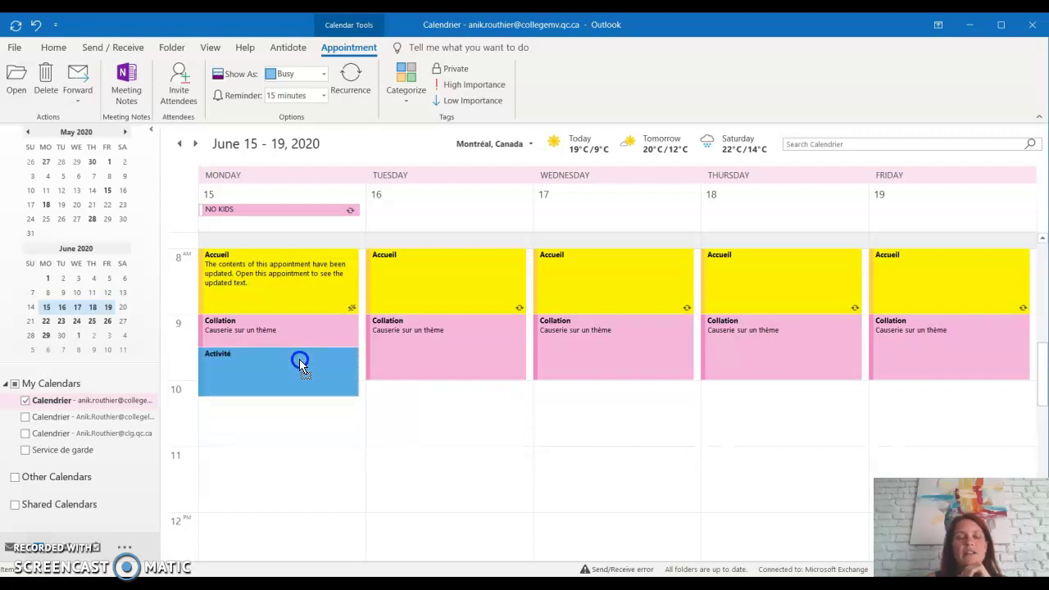
{"action": "left_click", "coordinate": [320, 422]}
{"action": "mouse_move", "coordinate": [291, 363]}
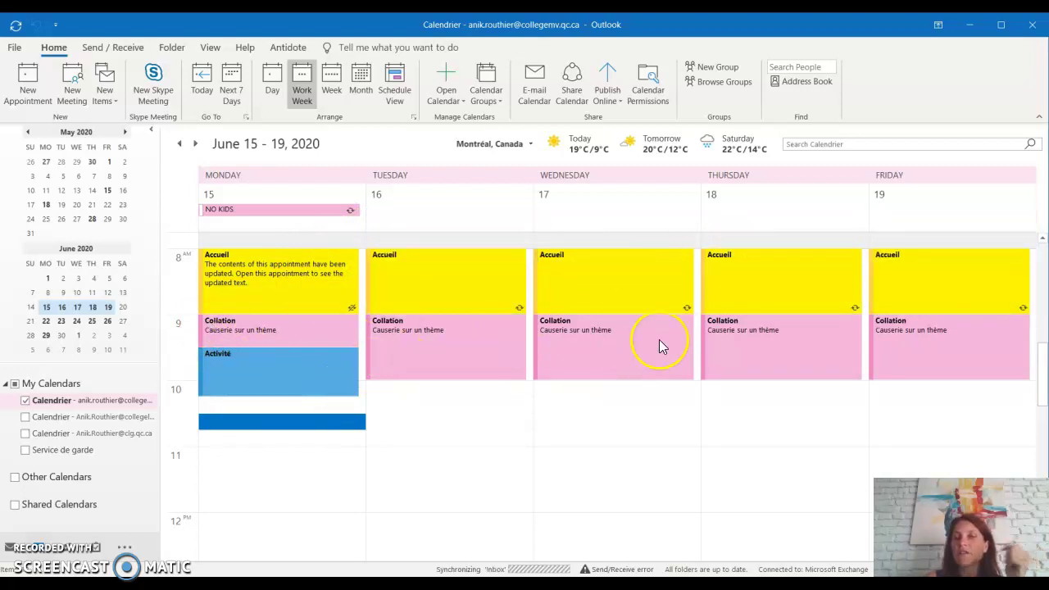
{"action": "mouse_move", "coordinate": [592, 365]}
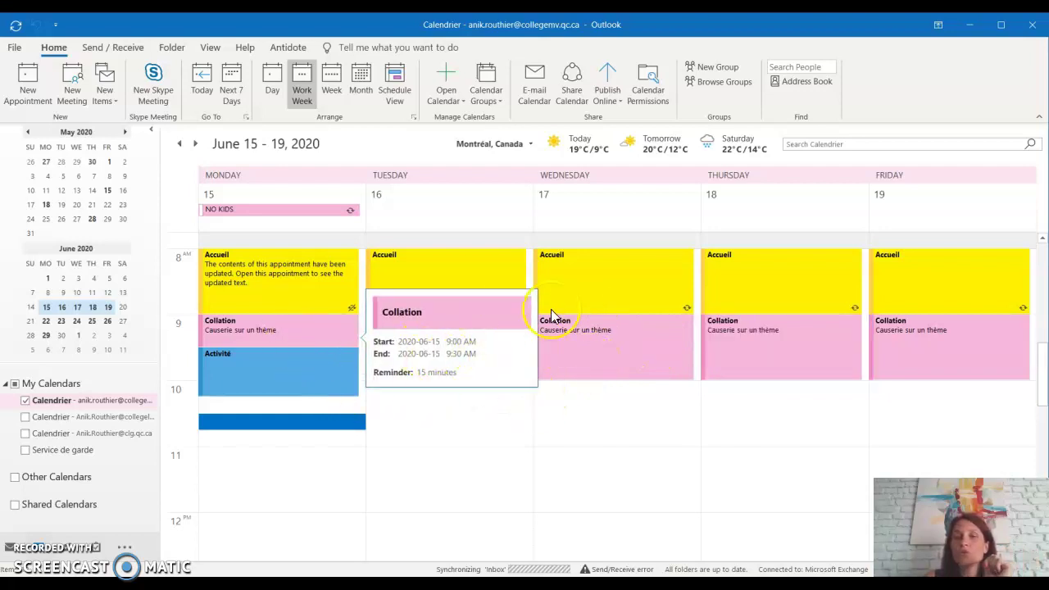
{"action": "mouse_move", "coordinate": [275, 262]}
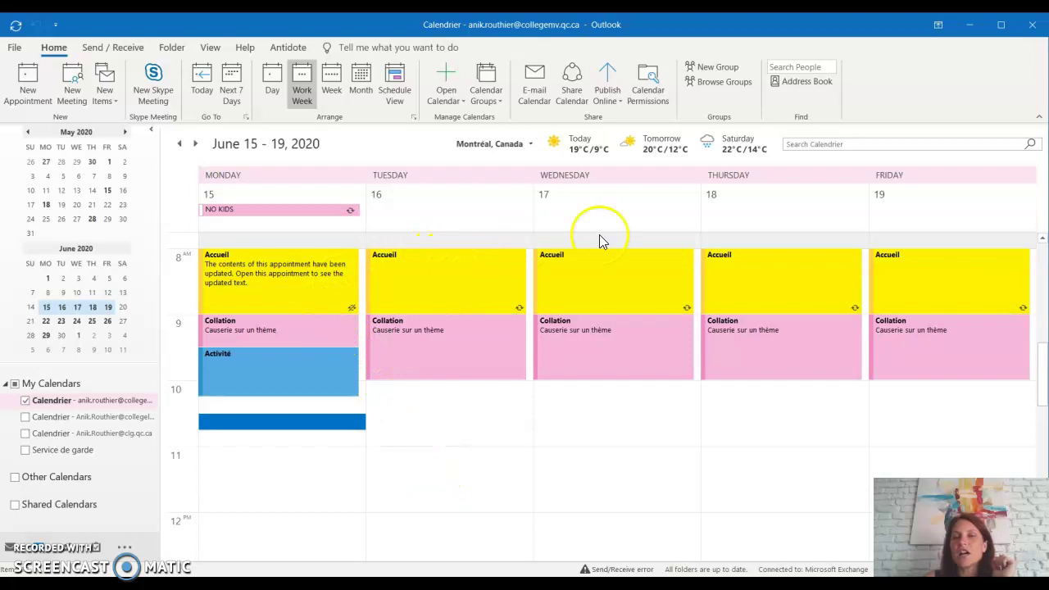
{"action": "mouse_move", "coordinate": [239, 280]}
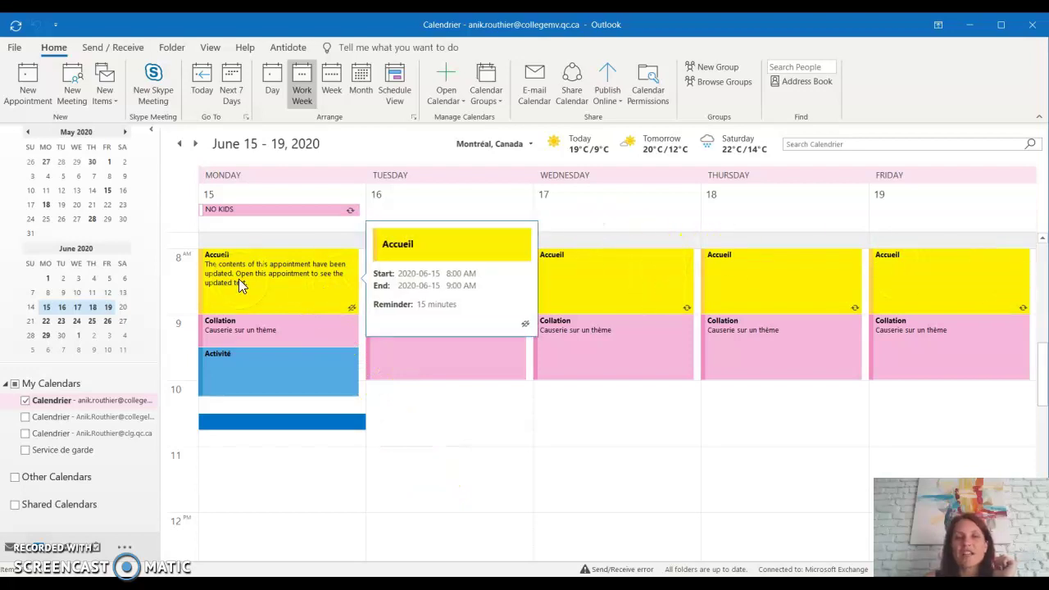
Replace the note in Wednesday's Collation appointment with "Lire une histoire pendant la collation", and save and close it.
{"action": "double_click", "coordinate": [586, 359]}
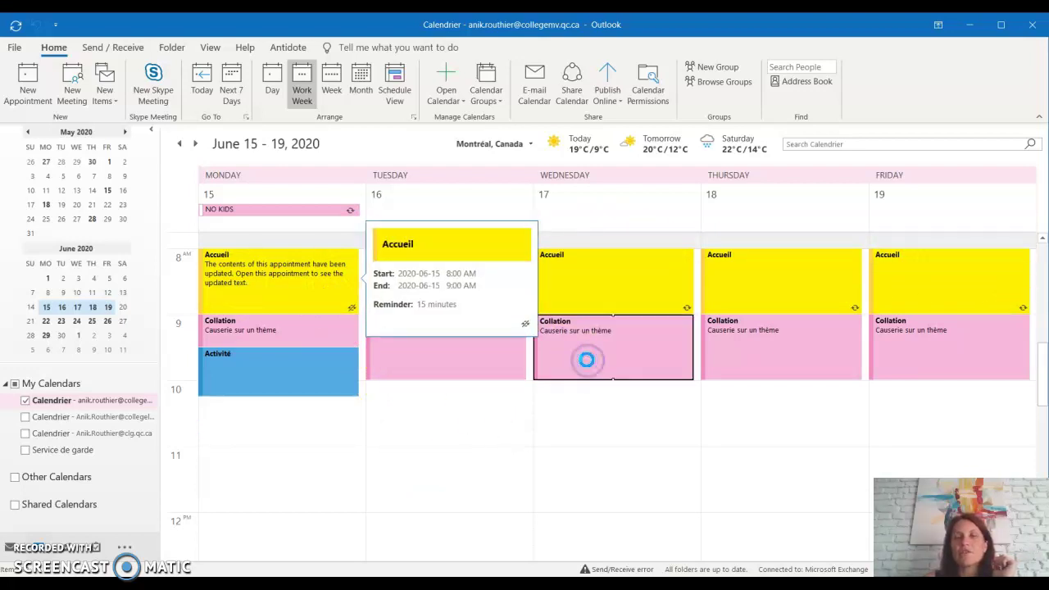
{"action": "left_click_drag", "start_coordinate": [207, 238], "coordinate": [105, 236]}
{"action": "type", "text": "Fi"}
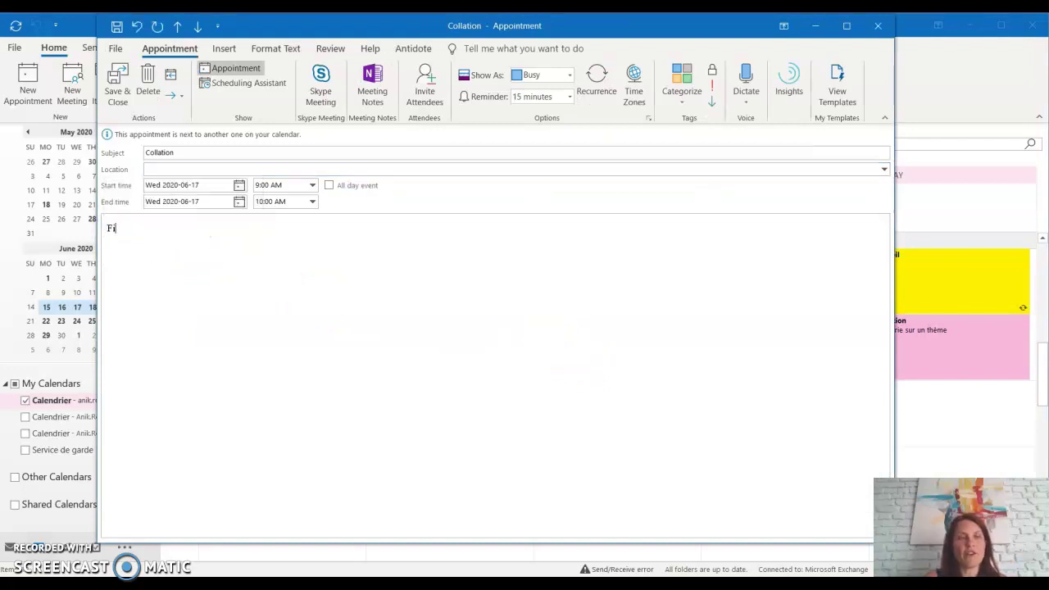
{"action": "type", "text": "ond"}
{"action": "key", "text": "BackSpace"}
{"action": "key", "text": "BackSpace"}
{"action": "key", "text": "BackSpace"}
{"action": "key", "text": "BackSpace"}
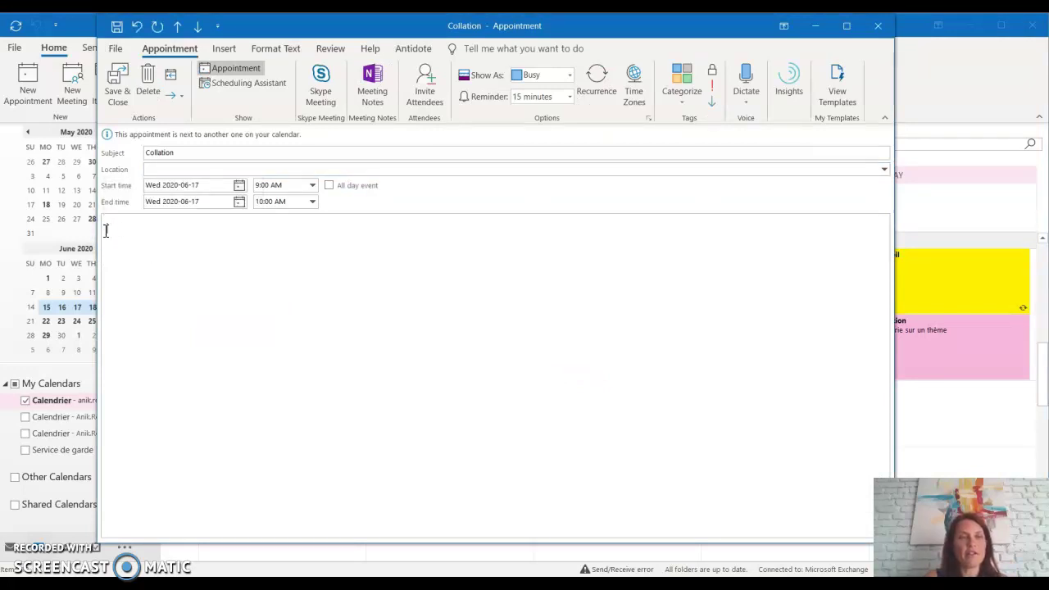
{"action": "type", "text": "Lire"}
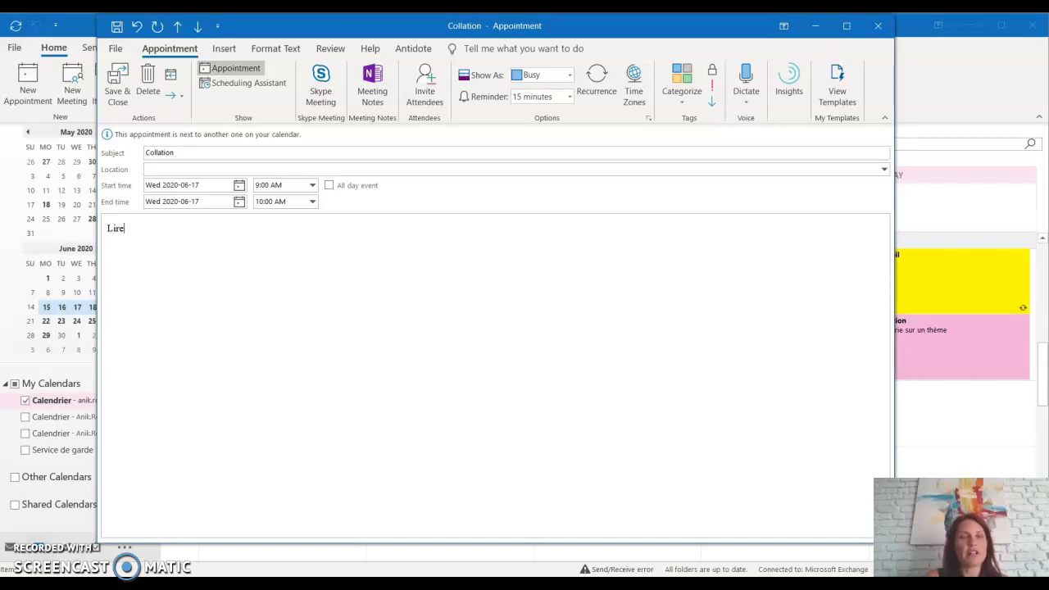
{"action": "type", "text": " une histoire p"}
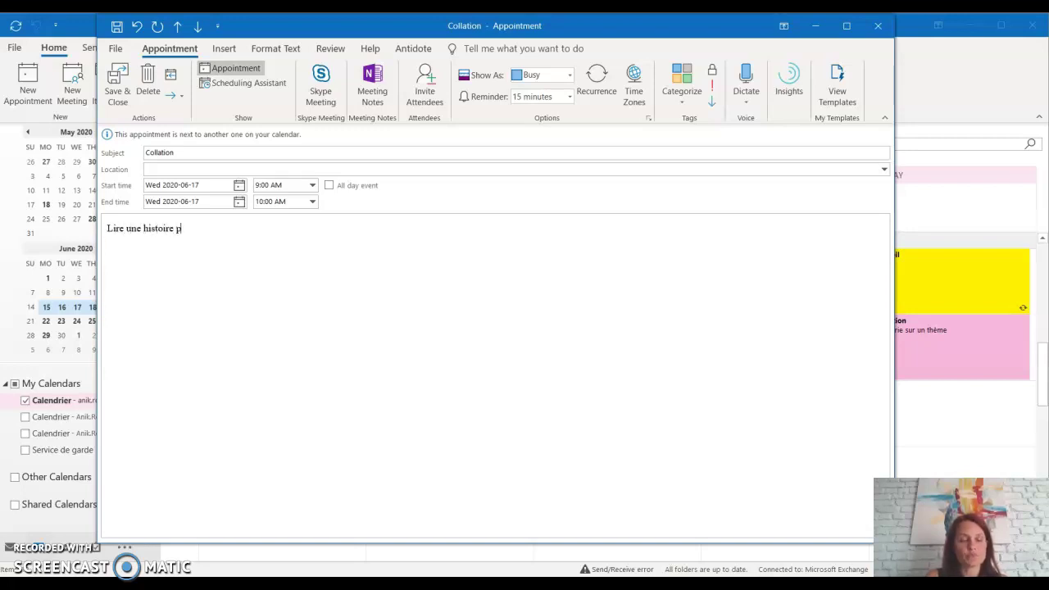
{"action": "type", "text": "endant la collactioo"}
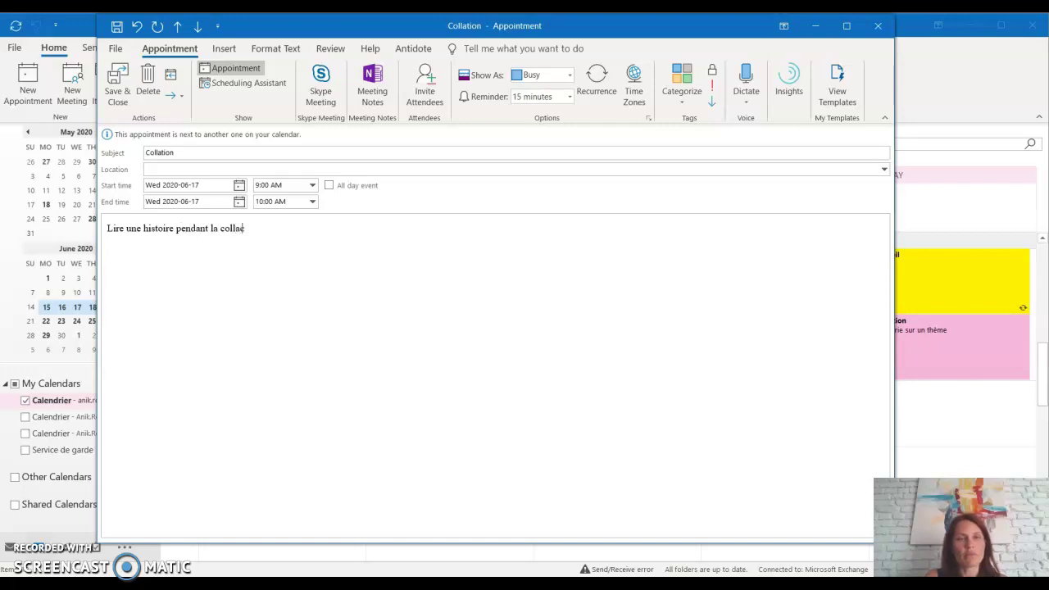
{"action": "key", "text": "BackSpace"}
{"action": "key", "text": "BackSpace"}
{"action": "key", "text": "BackSpace"}
{"action": "key", "text": "BackSpace"}
{"action": "key", "text": "BackSpace"}
{"action": "type", "text": "tion"}
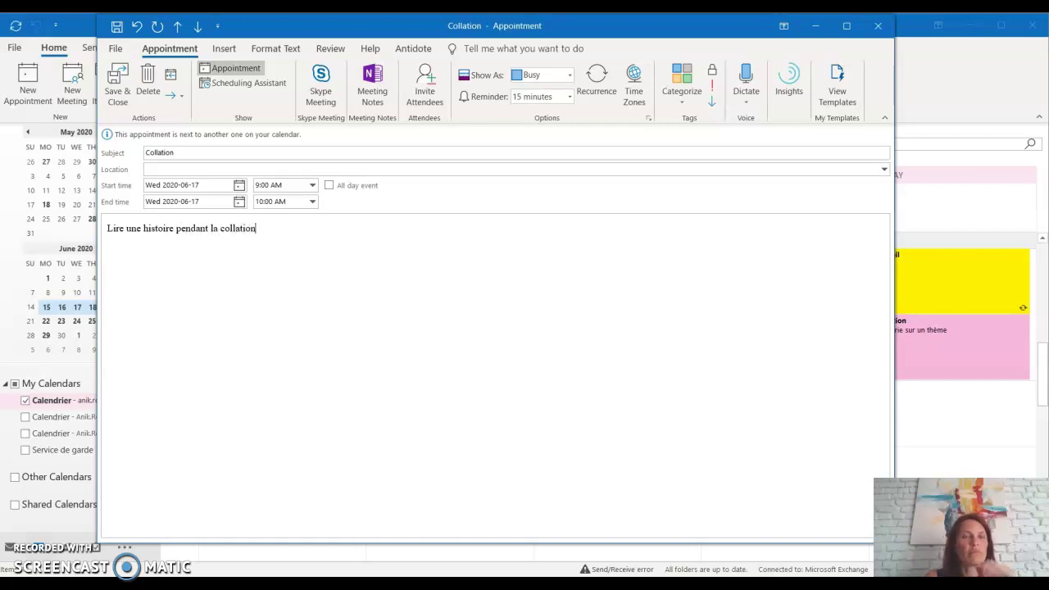
{"action": "left_click", "coordinate": [118, 82]}
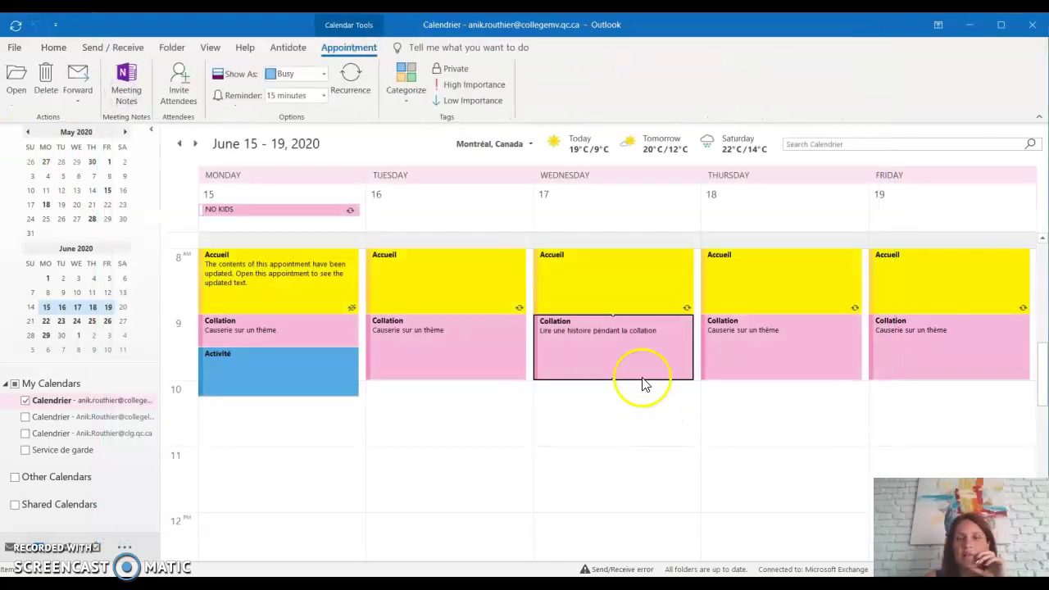
{"action": "mouse_move", "coordinate": [588, 338]}
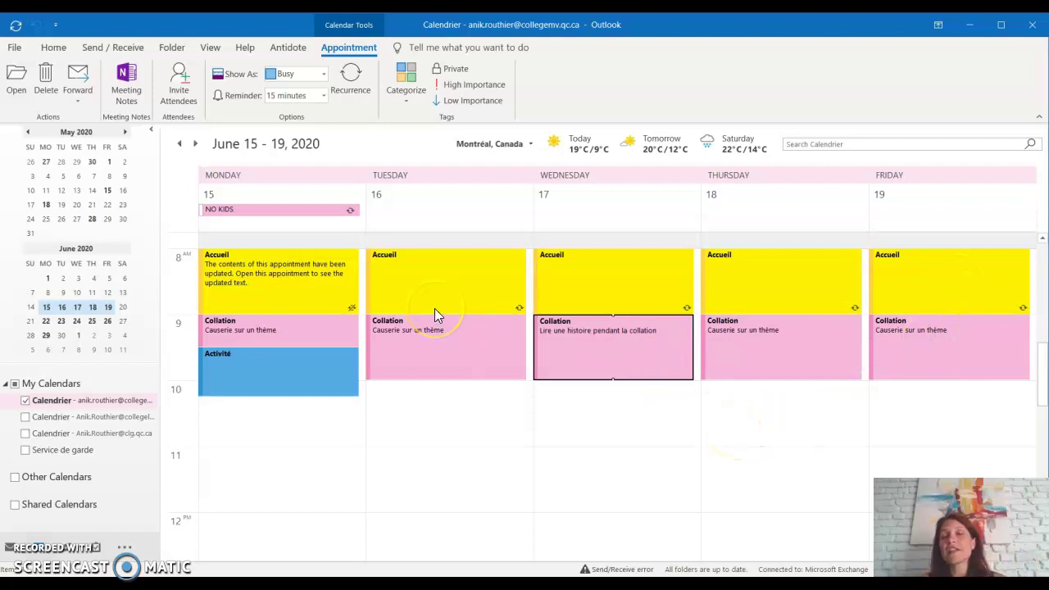
{"action": "mouse_move", "coordinate": [435, 309]}
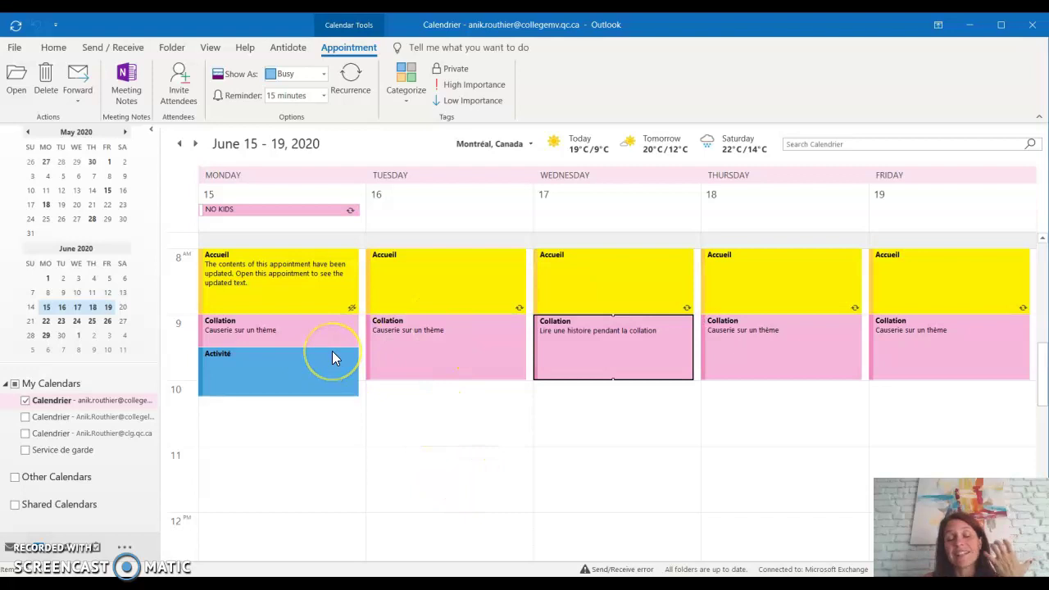
{"action": "mouse_move", "coordinate": [333, 354]}
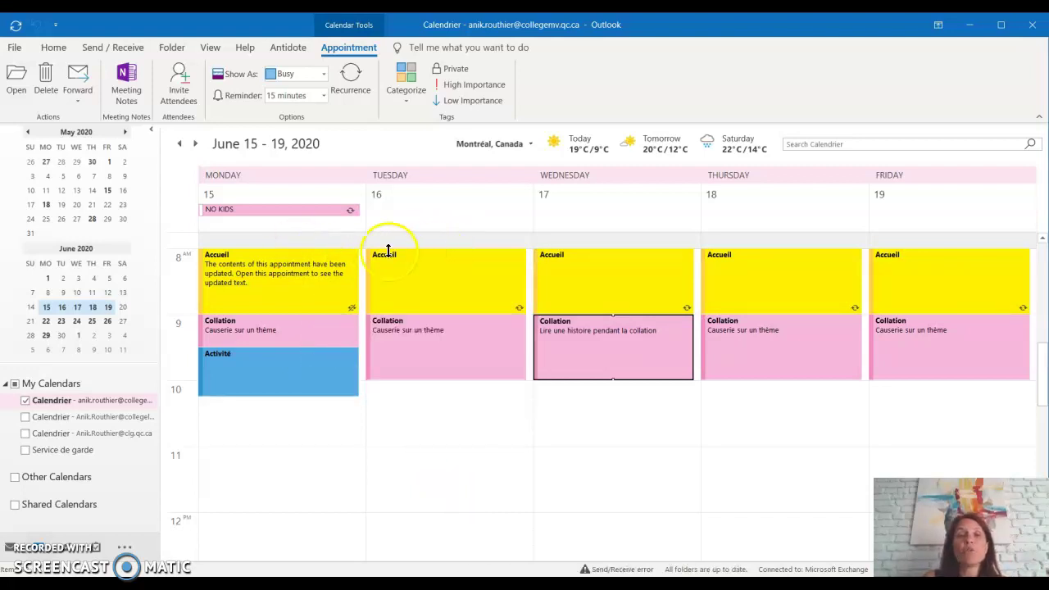
{"action": "mouse_move", "coordinate": [415, 338]}
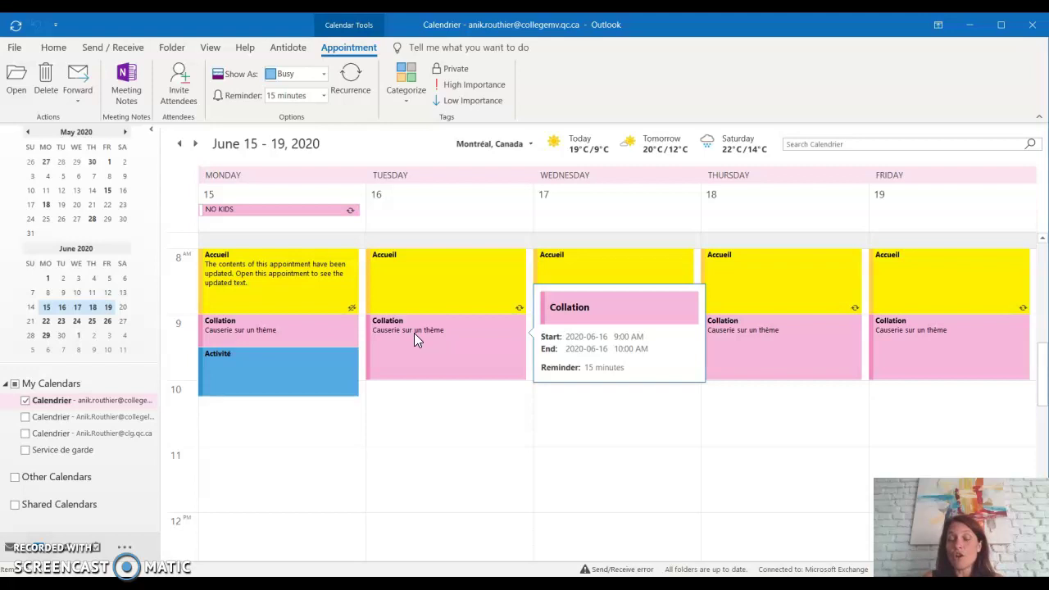
{"action": "left_click", "coordinate": [606, 375]}
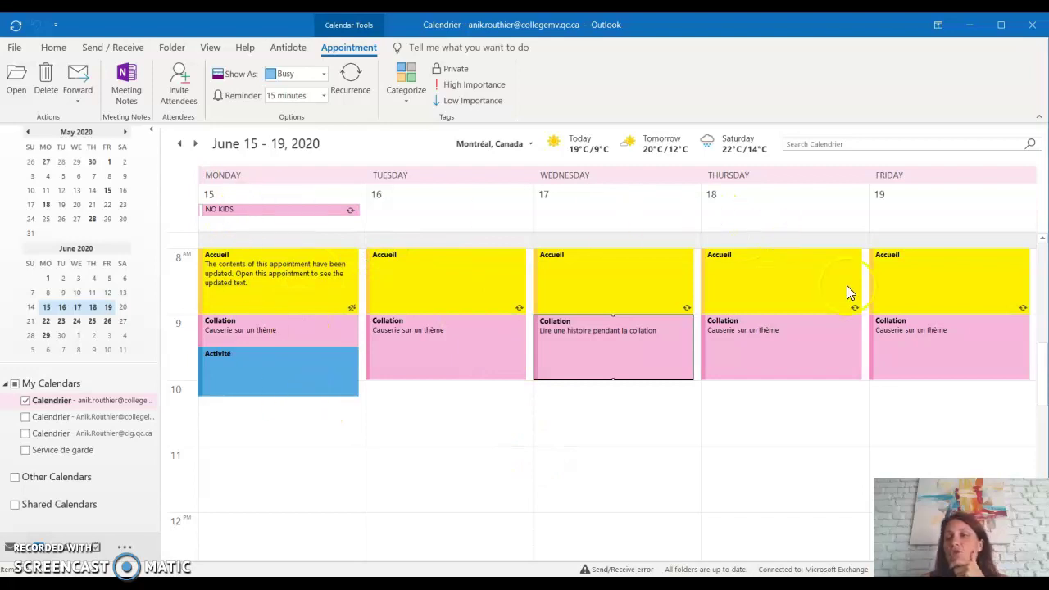
Copy Monday's Activité appointment and paste it into the 10:00 AM slots on Tuesday through Friday, June 16–19.
{"action": "left_click", "coordinate": [284, 369]}
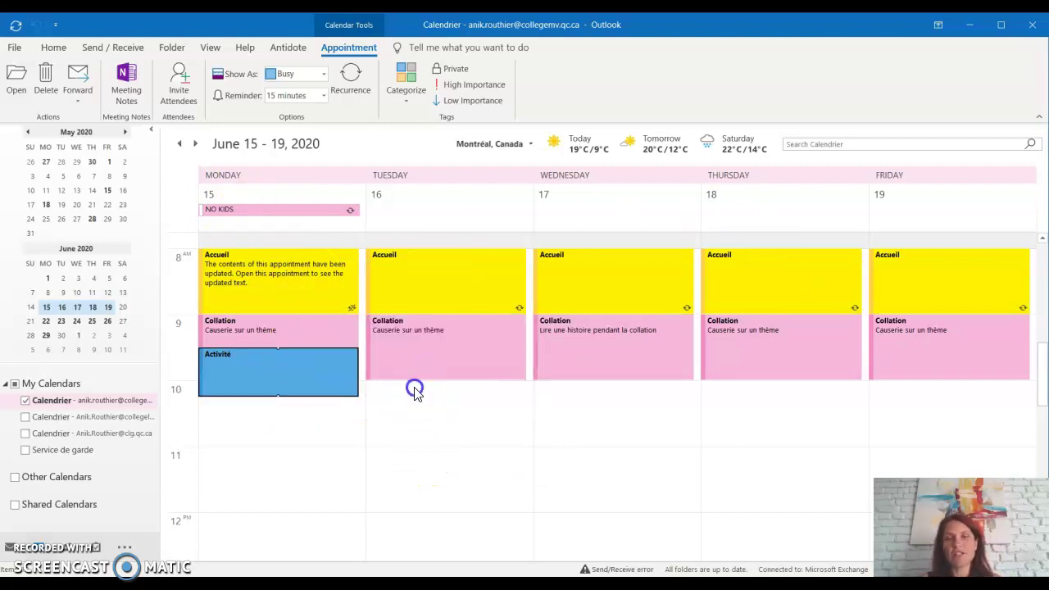
{"action": "left_click", "coordinate": [414, 390]}
{"action": "key", "text": "ctrl+v"}
{"action": "left_click", "coordinate": [579, 392]}
{"action": "key", "text": "ctrl+v"}
{"action": "left_click", "coordinate": [730, 391]}
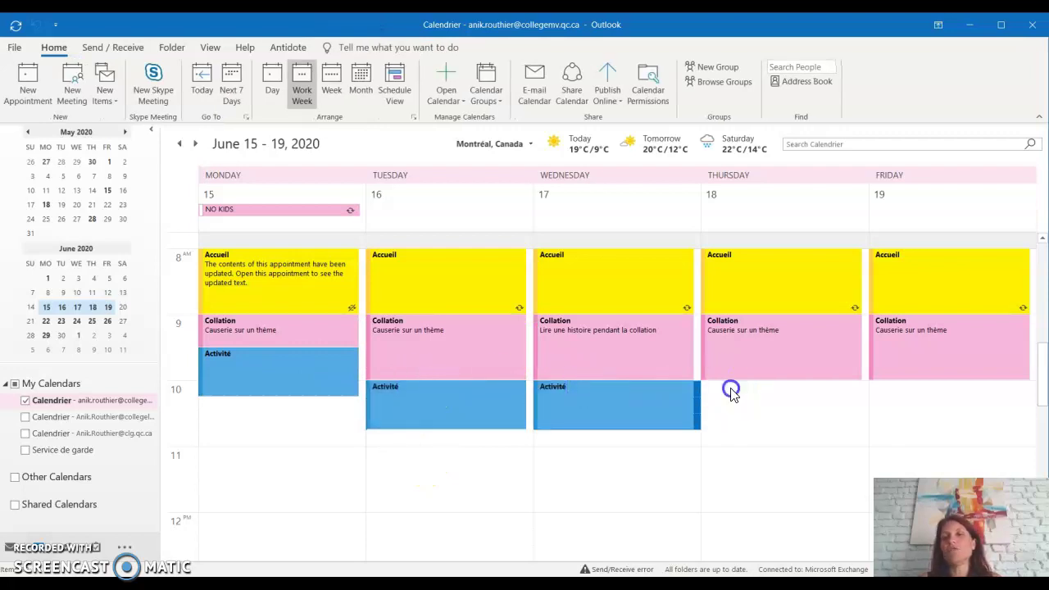
{"action": "key", "text": "ctrl+v"}
{"action": "left_click", "coordinate": [902, 392]}
{"action": "key", "text": "ctrl+v"}
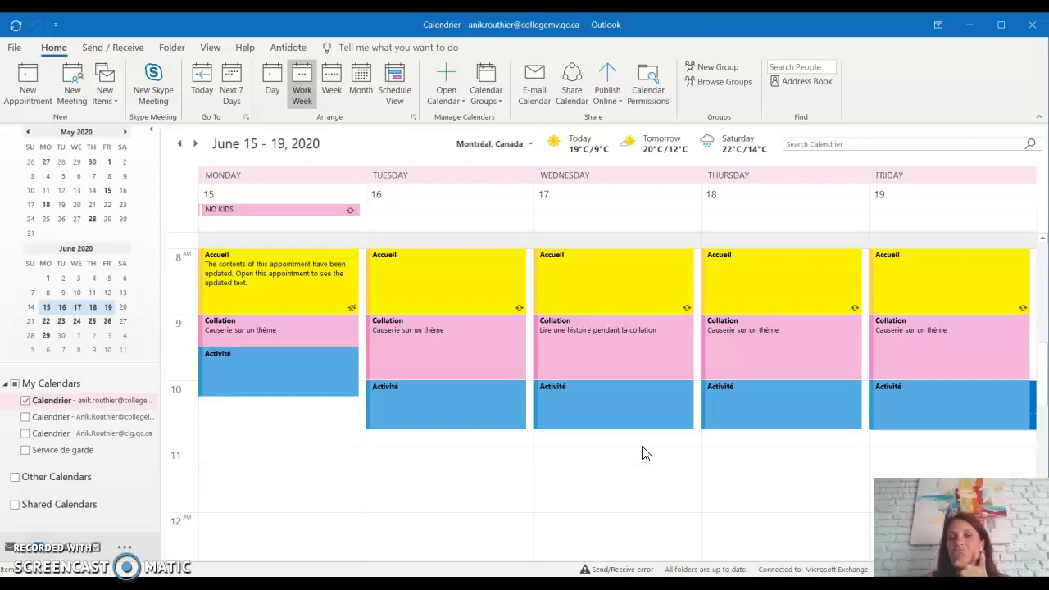
{"action": "left_click", "coordinate": [481, 332]}
{"action": "left_click", "coordinate": [789, 369]}
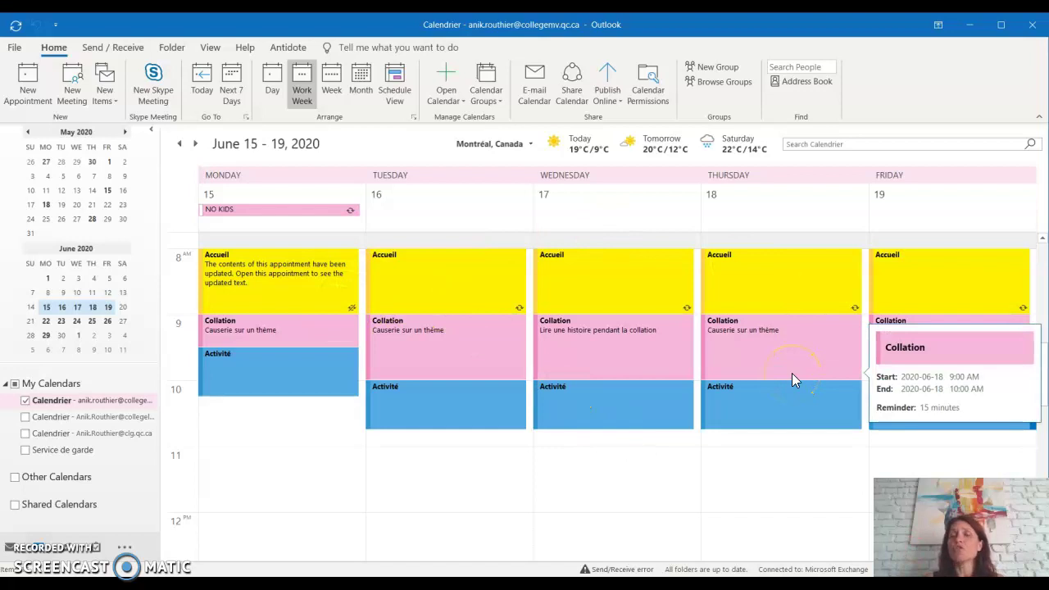
{"action": "left_click", "coordinate": [569, 474]}
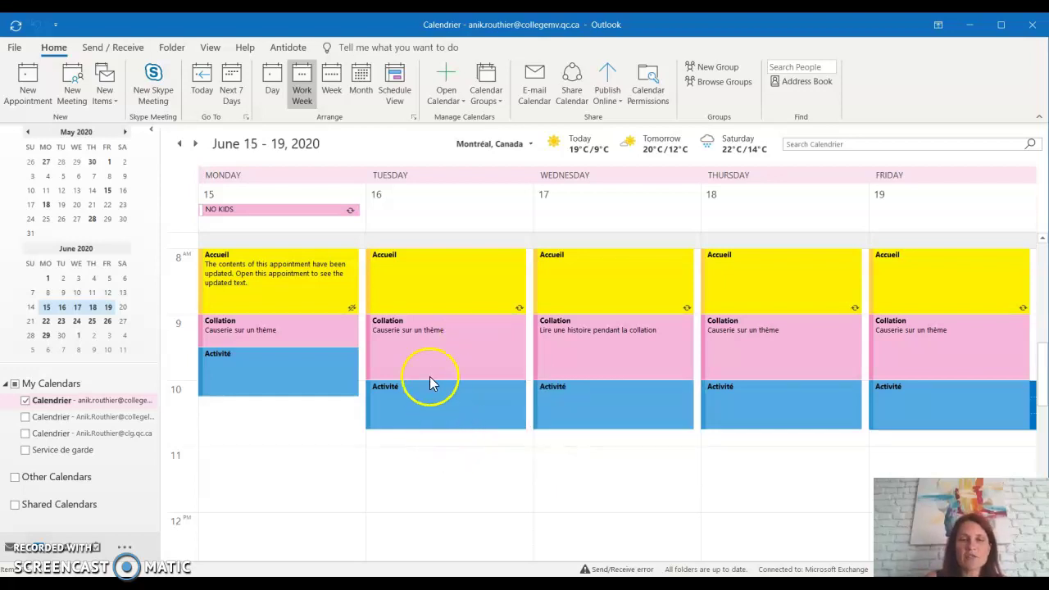
Create a Dîner appointment on Tuesday, June 16 at 10:45 AM, categorize it as Plein air, save it and extend it to 11:30 AM.
{"action": "double_click", "coordinate": [384, 438]}
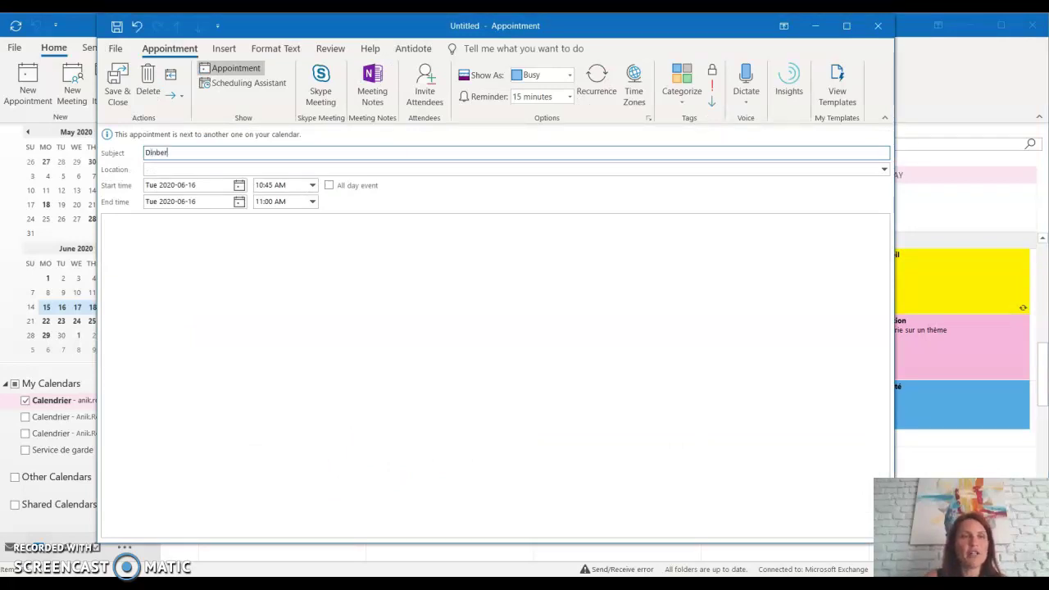
{"action": "left_click", "coordinate": [683, 102]}
{"action": "left_click", "coordinate": [703, 214]}
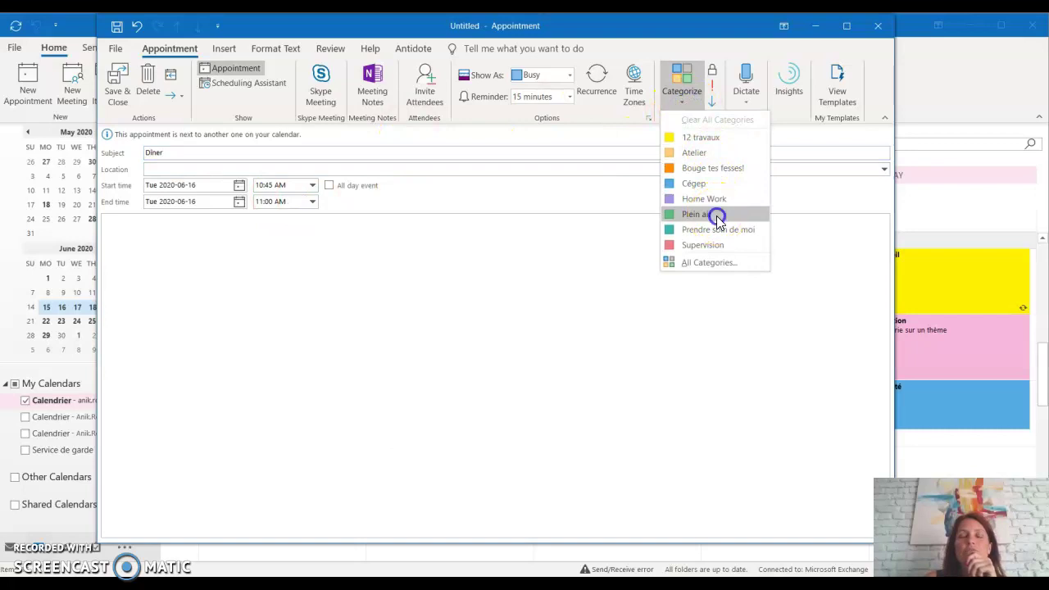
{"action": "left_click", "coordinate": [117, 96]}
{"action": "left_click", "coordinate": [450, 437]}
{"action": "left_click_drag", "start_coordinate": [447, 444], "coordinate": [448, 464]}
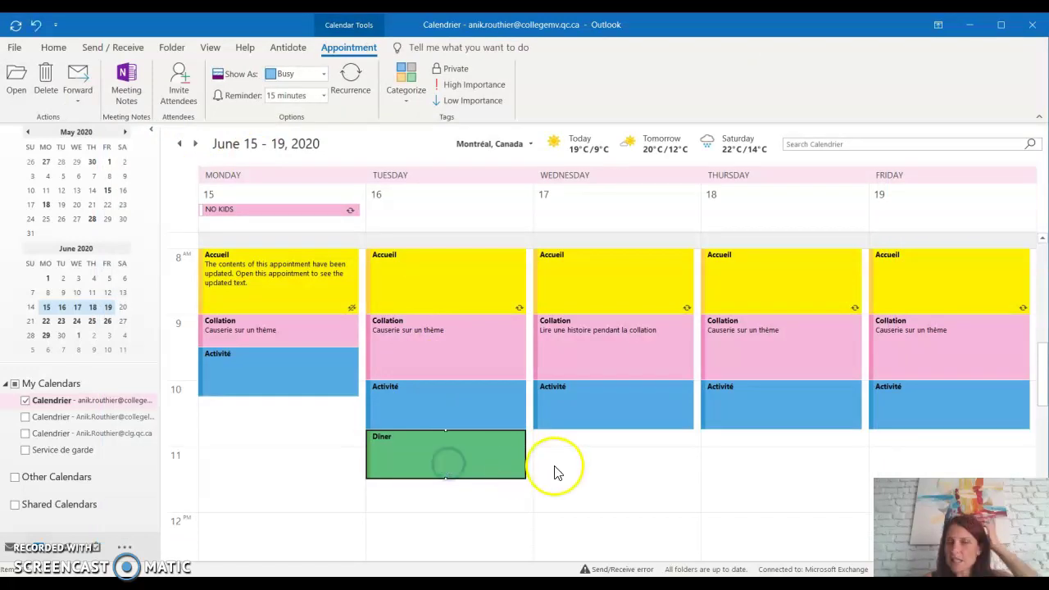
Create a Sieste appointment on Tuesday at 11:30 AM with the category "Bouge tes fesses!", and save and close it.
{"action": "left_click", "coordinate": [412, 487]}
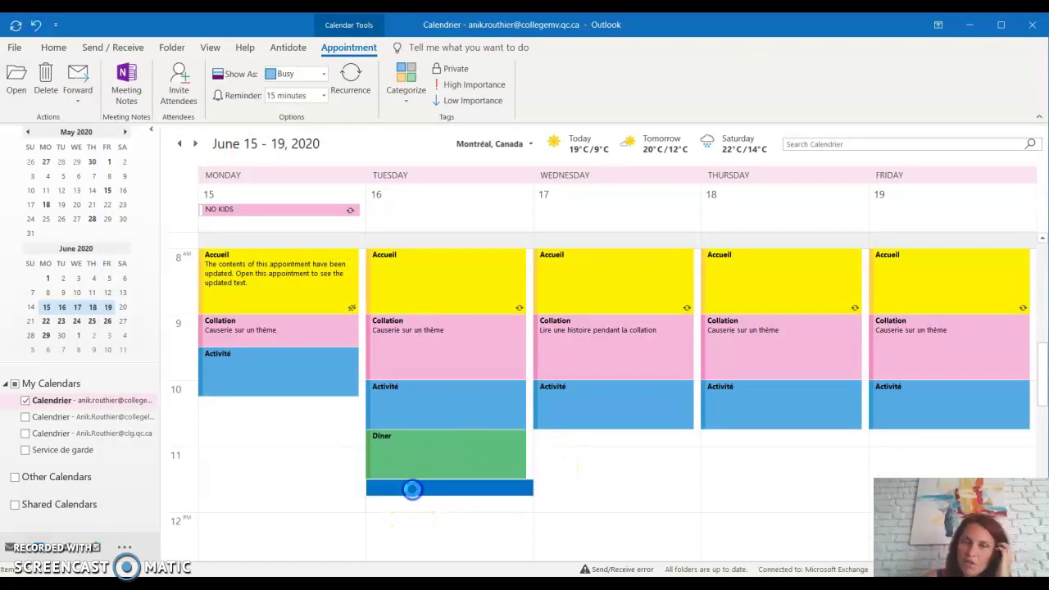
{"action": "type", "text": "Sieste"}
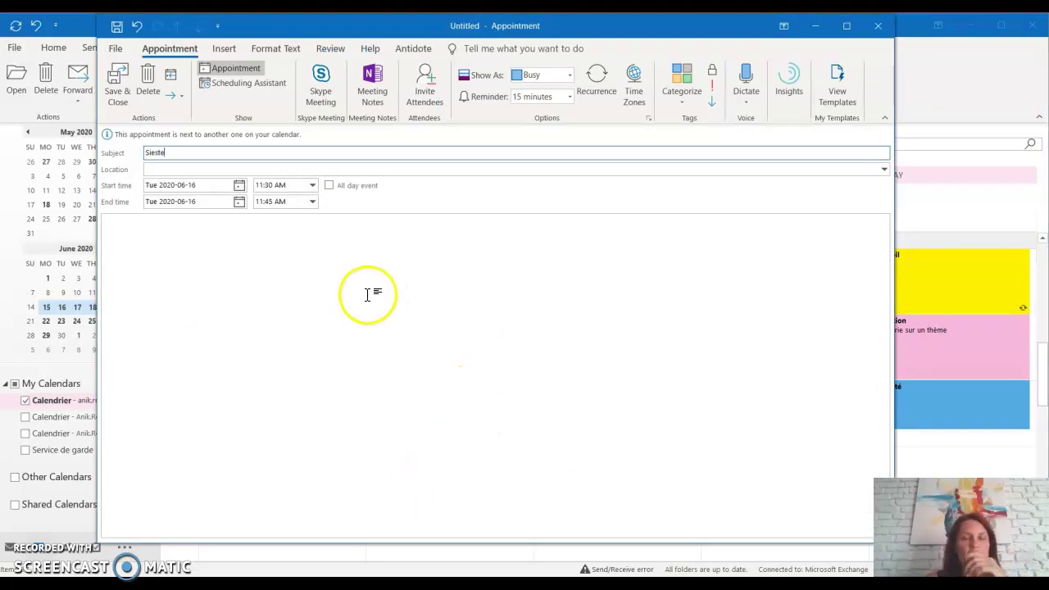
{"action": "left_click", "coordinate": [683, 103]}
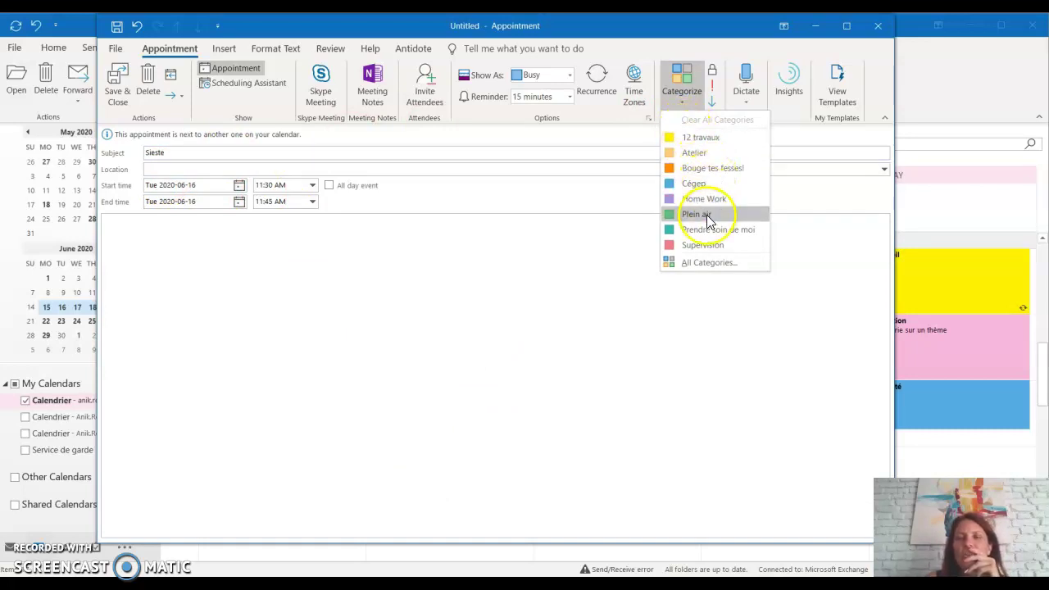
{"action": "left_click", "coordinate": [705, 168]}
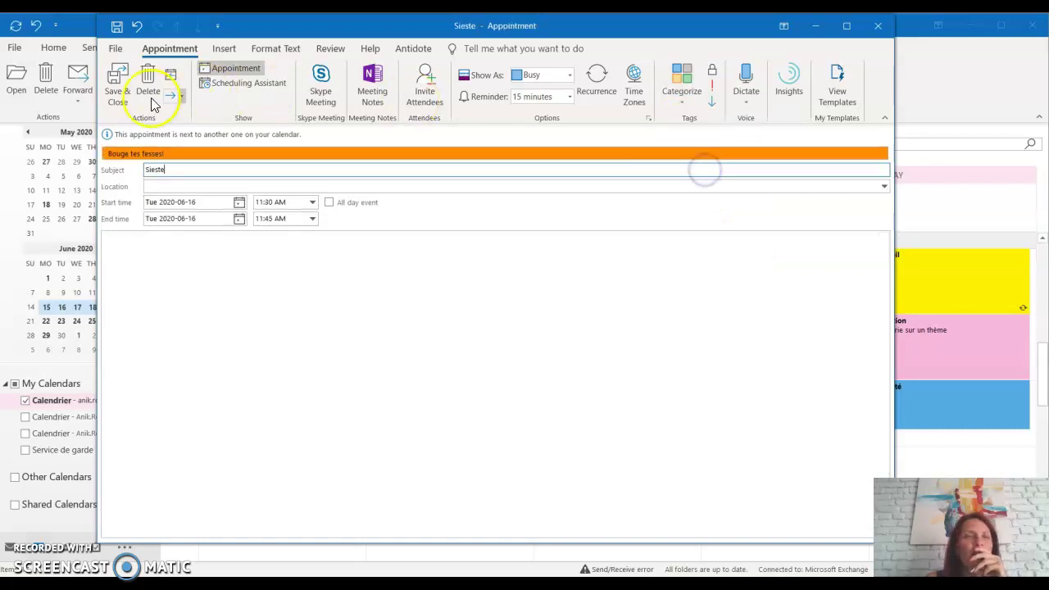
{"action": "left_click", "coordinate": [117, 90]}
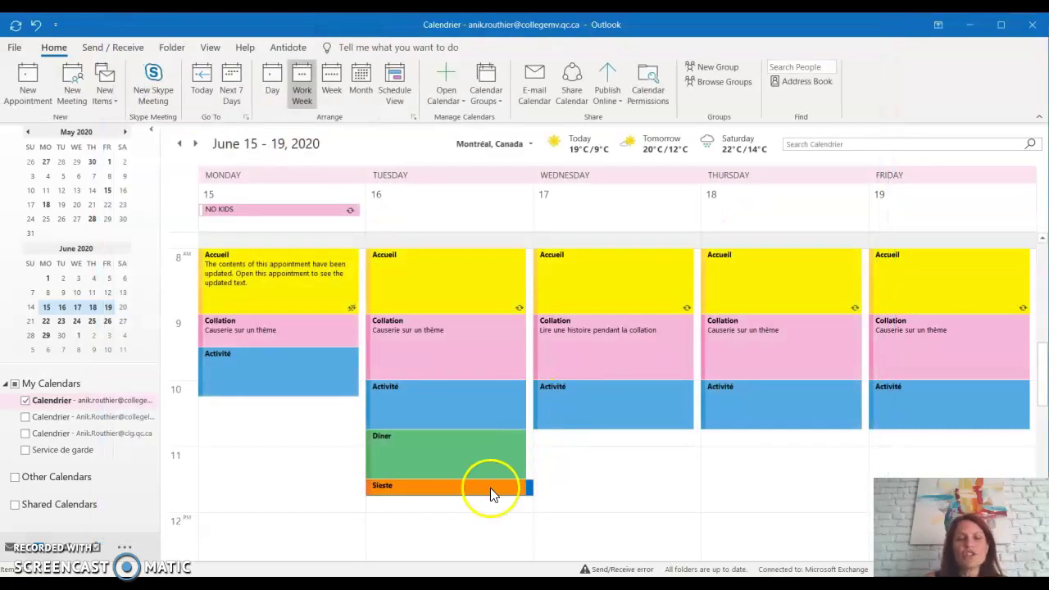
Move Tuesday's Sieste appointment to 12:30 PM and the Dîner appointment to start at 11:30 AM.
{"action": "scroll", "coordinate": [490, 487], "scroll_direction": "down", "scroll_amount": 1}
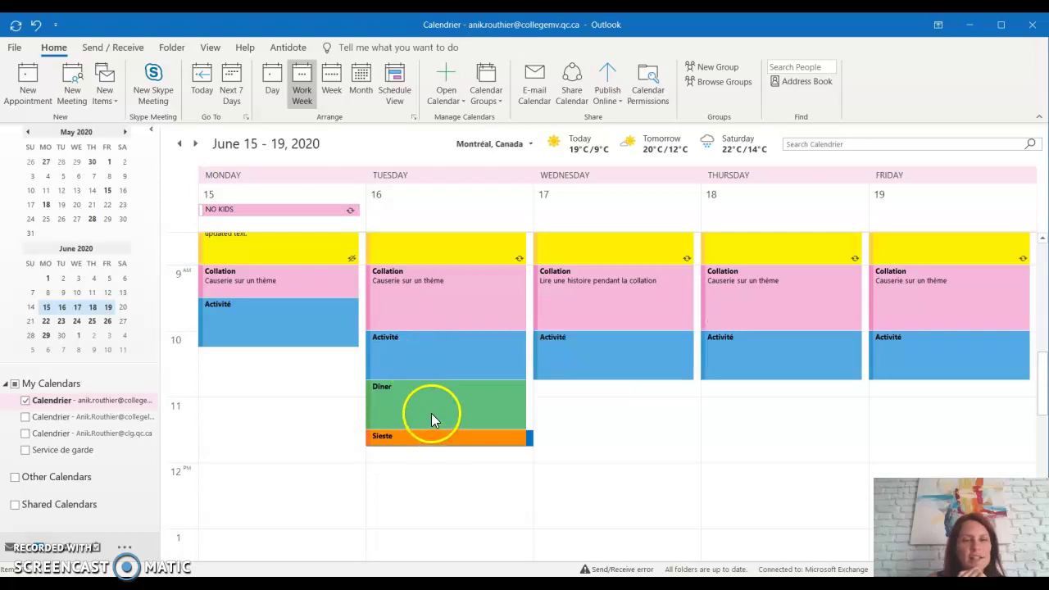
{"action": "left_click", "coordinate": [426, 441]}
{"action": "left_click_drag", "start_coordinate": [426, 441], "coordinate": [426, 502]}
{"action": "left_click_drag", "start_coordinate": [424, 402], "coordinate": [423, 447]}
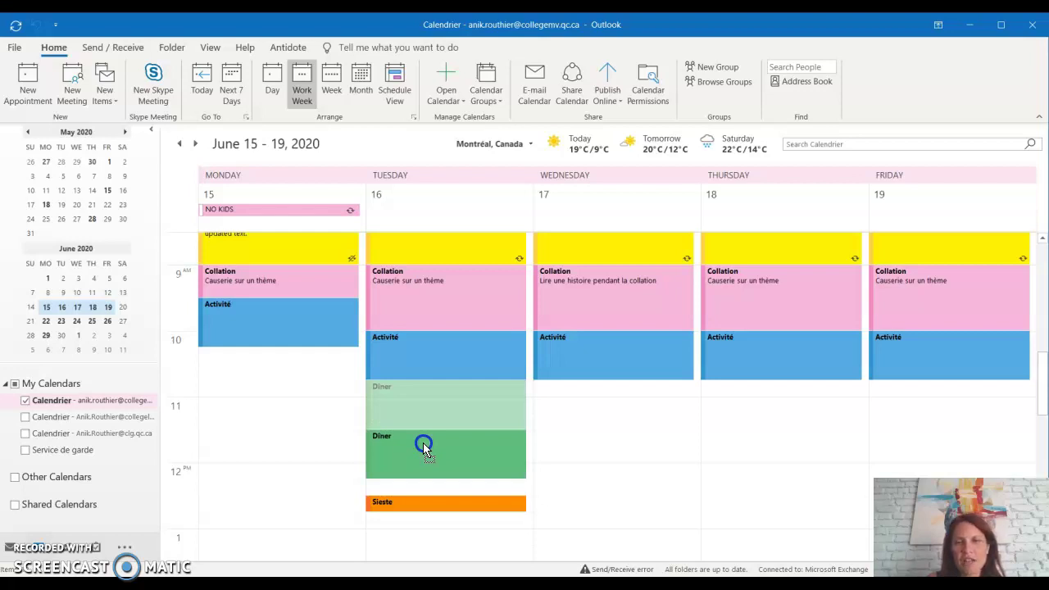
{"action": "left_click_drag", "start_coordinate": [423, 443], "coordinate": [423, 442]}
Extend Tuesday's Dîner to end at 1:00 PM, parking Sieste on Monday meanwhile, and place Sieste right after Dîner at 1:00 PM.
{"action": "left_click_drag", "start_coordinate": [468, 507], "coordinate": [304, 504]}
{"action": "left_click", "coordinate": [437, 471]}
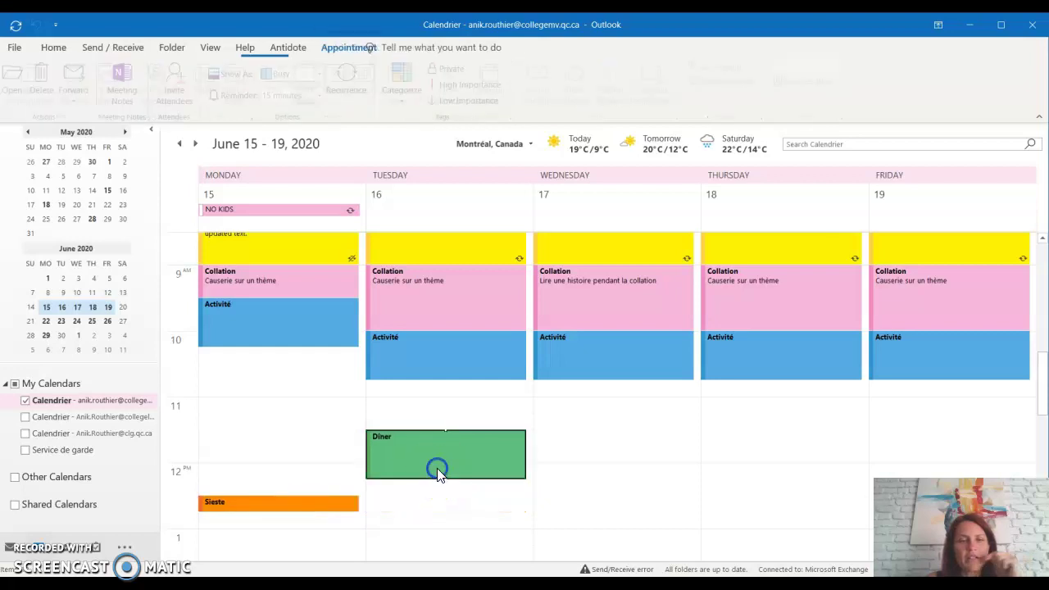
{"action": "scroll", "coordinate": [492, 475], "scroll_direction": "down", "scroll_amount": 3}
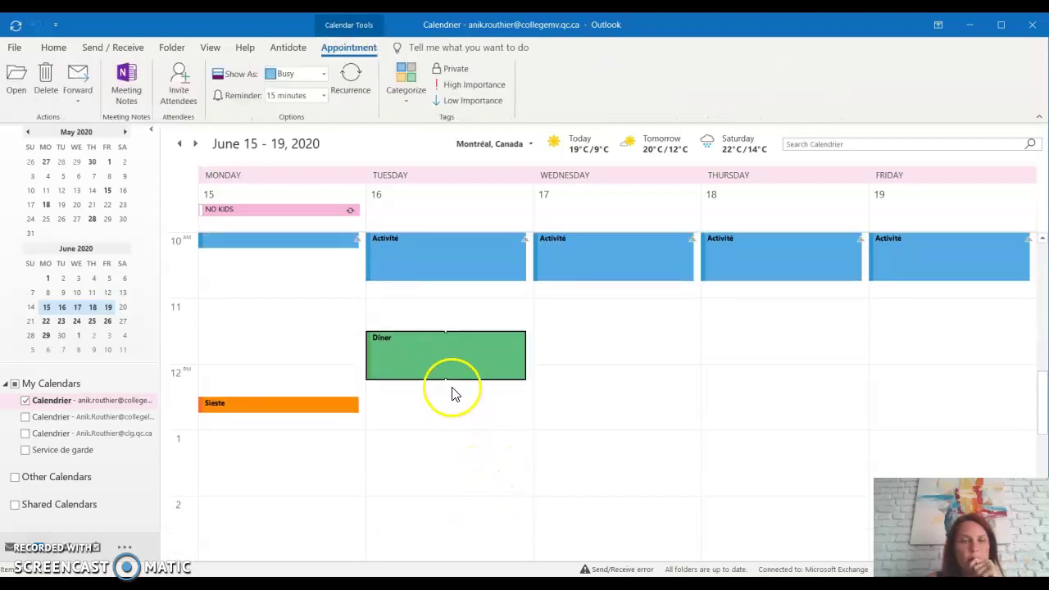
{"action": "left_click_drag", "start_coordinate": [447, 380], "coordinate": [447, 425]}
{"action": "left_click_drag", "start_coordinate": [270, 405], "coordinate": [412, 441]}
Extend Tuesday's Sieste appointment to end at 3:15 PM.
{"action": "scroll", "coordinate": [557, 452], "scroll_direction": "down", "scroll_amount": 2}
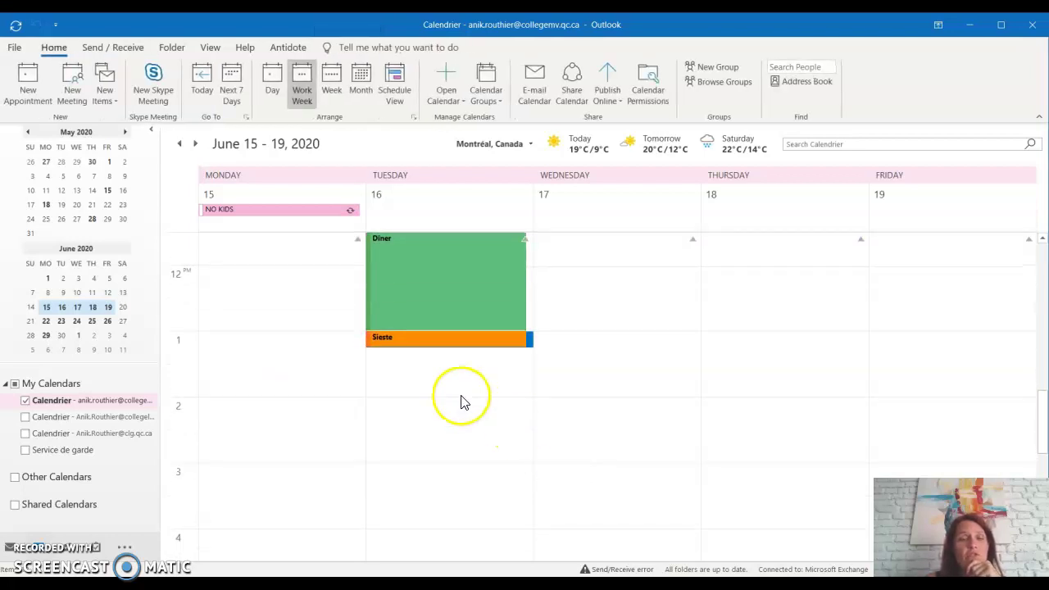
{"action": "left_click", "coordinate": [440, 343]}
{"action": "left_click_drag", "start_coordinate": [446, 346], "coordinate": [445, 464]}
Create a Sortie appointment on Tuesday at 10:45 AM in the category "Prendre soin de moi", save it and extend it to 11:30 AM.
{"action": "scroll", "coordinate": [593, 424], "scroll_direction": "up", "scroll_amount": 2}
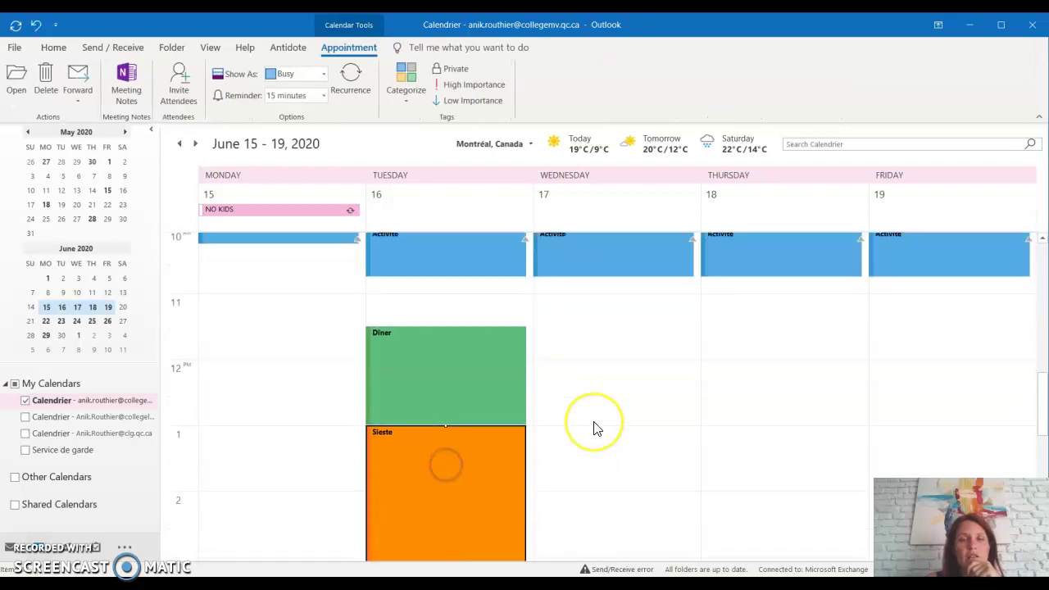
{"action": "scroll", "coordinate": [555, 426], "scroll_direction": "up", "scroll_amount": 2}
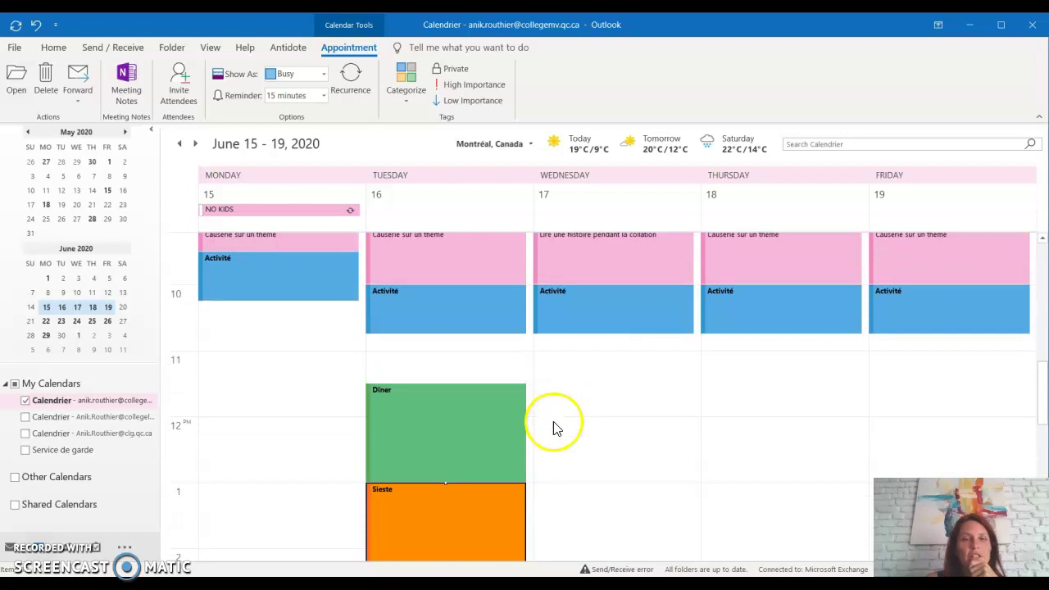
{"action": "double_click", "coordinate": [413, 398]}
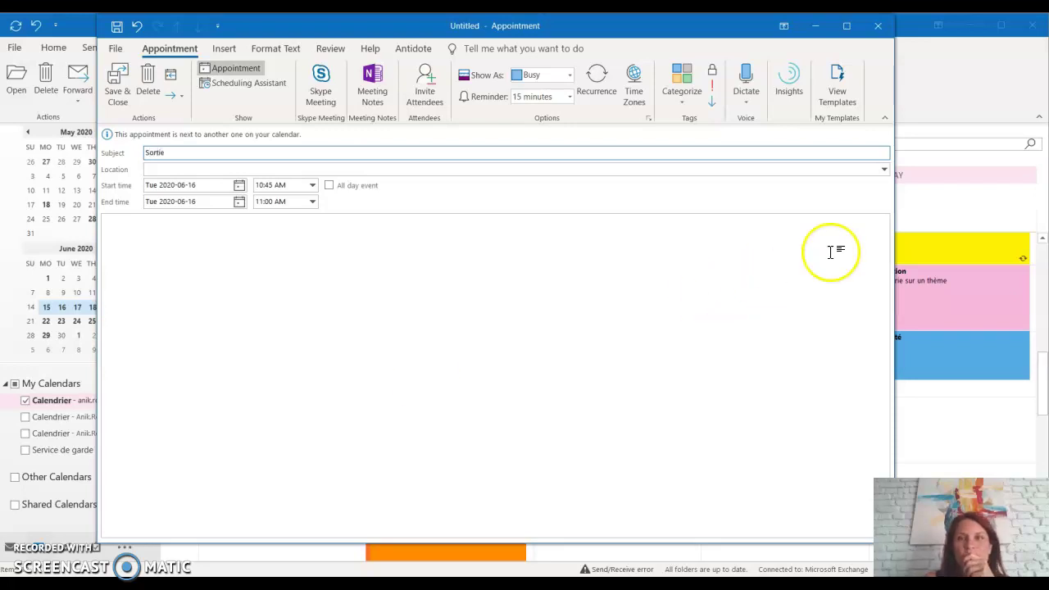
{"action": "left_click", "coordinate": [681, 97]}
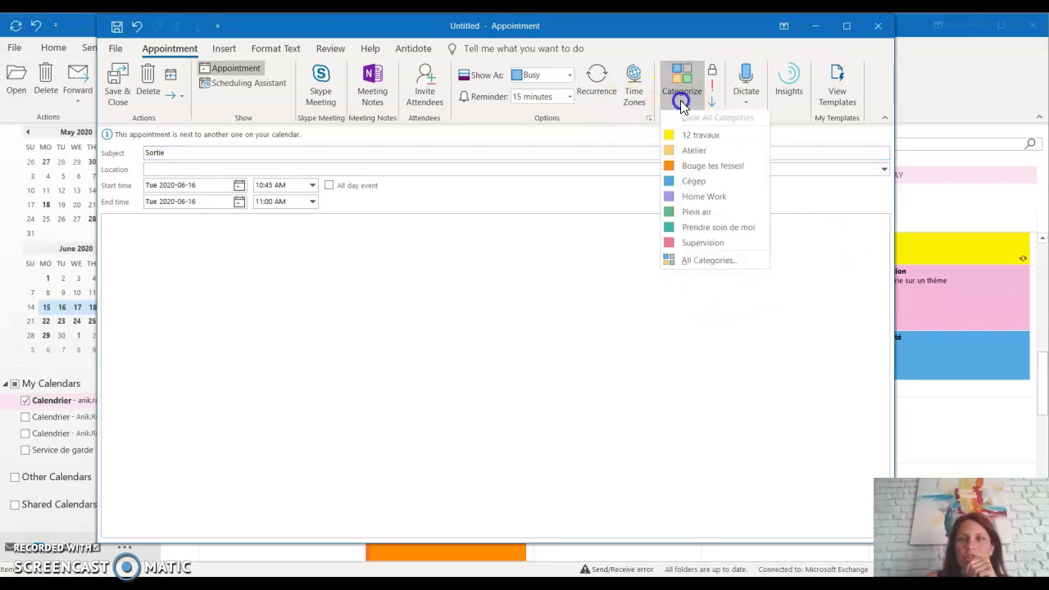
{"action": "left_click", "coordinate": [697, 230]}
{"action": "left_click", "coordinate": [117, 91]}
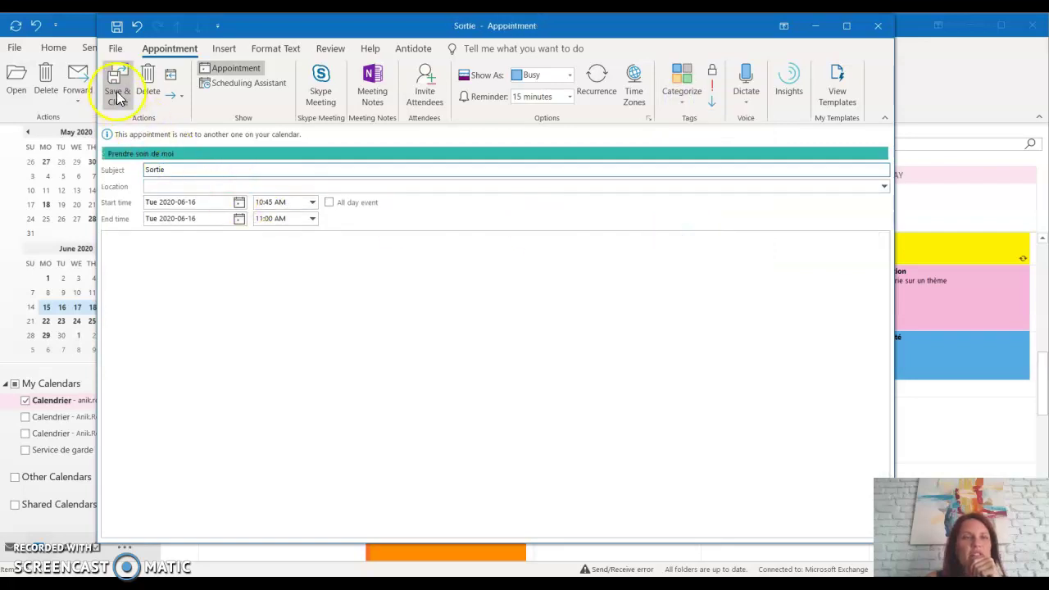
{"action": "left_click", "coordinate": [428, 391]}
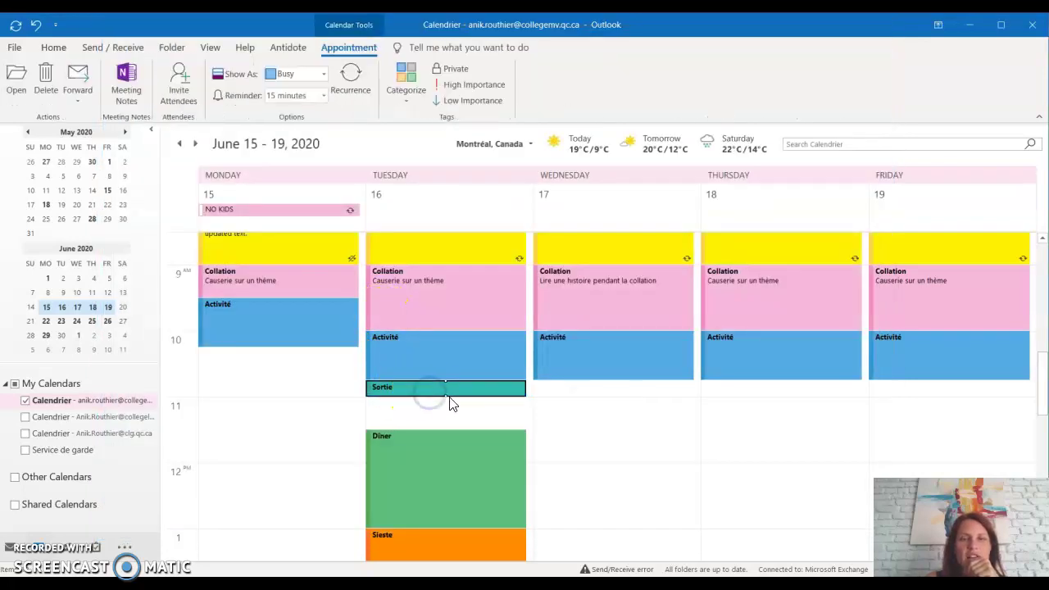
{"action": "left_click_drag", "start_coordinate": [444, 395], "coordinate": [443, 418]}
Create a "Fin de journée" appointment on Tuesday at 3:15 PM in the Home Work category, save it and extend it to about 5:00 PM.
{"action": "scroll", "coordinate": [488, 419], "scroll_direction": "up", "scroll_amount": 2}
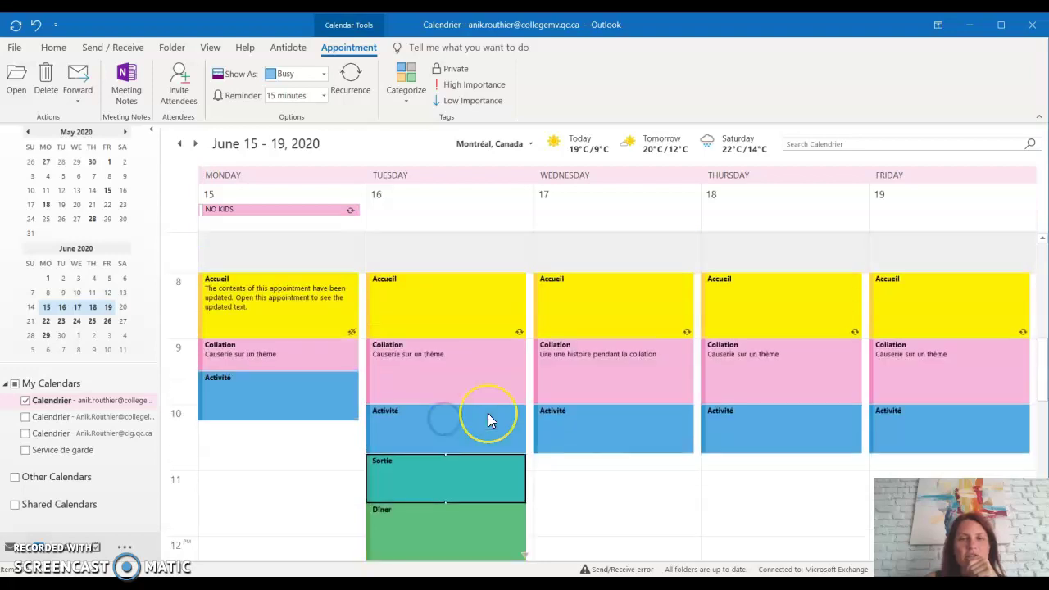
{"action": "scroll", "coordinate": [488, 419], "scroll_direction": "down", "scroll_amount": 4}
{"action": "scroll", "coordinate": [488, 414], "scroll_direction": "down", "scroll_amount": 5}
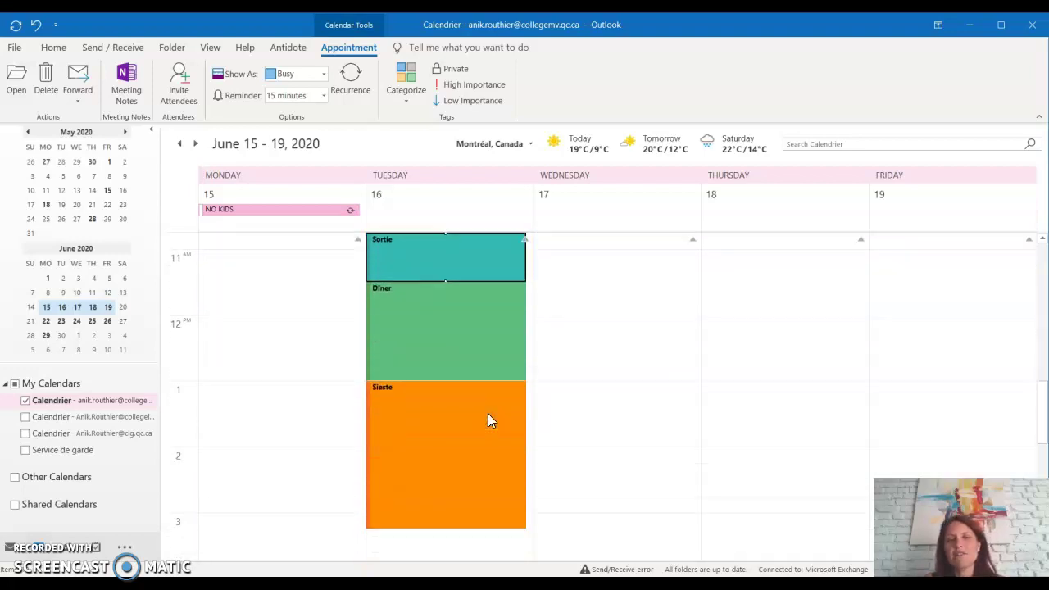
{"action": "left_click", "coordinate": [416, 390]}
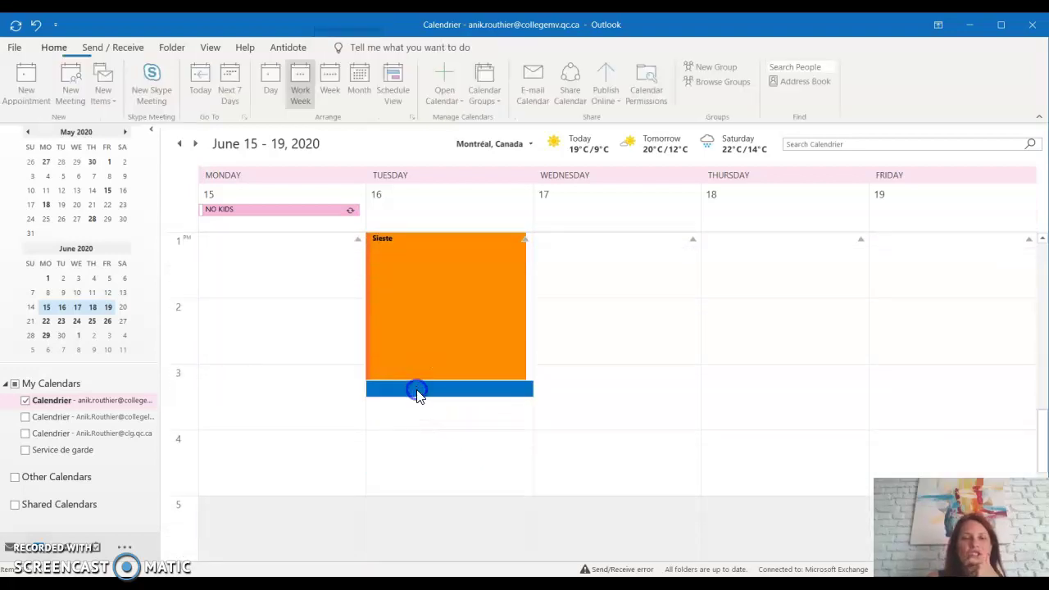
{"action": "double_click", "coordinate": [416, 390]}
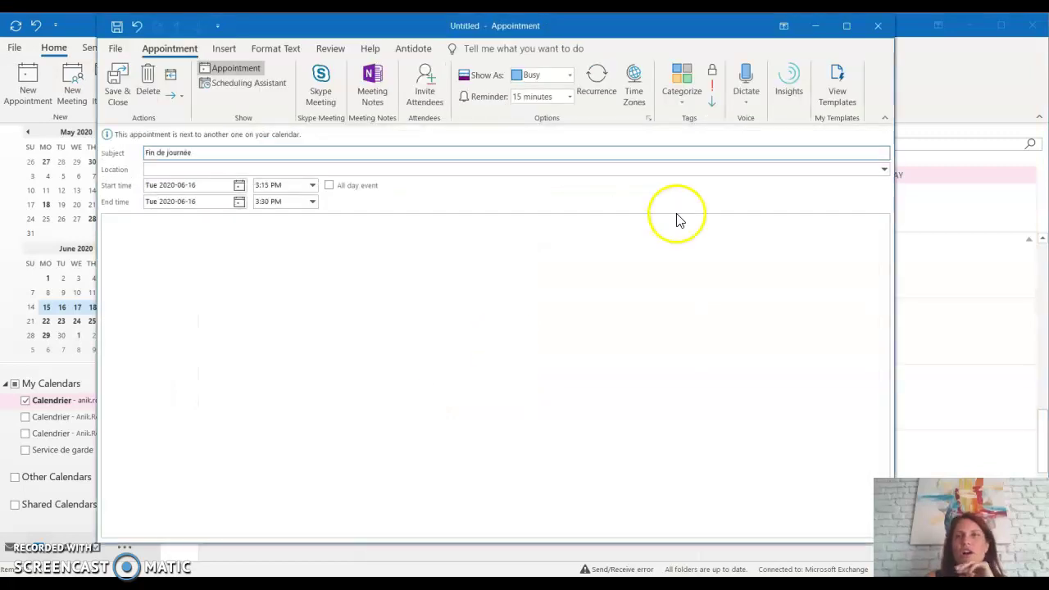
{"action": "left_click", "coordinate": [681, 102]}
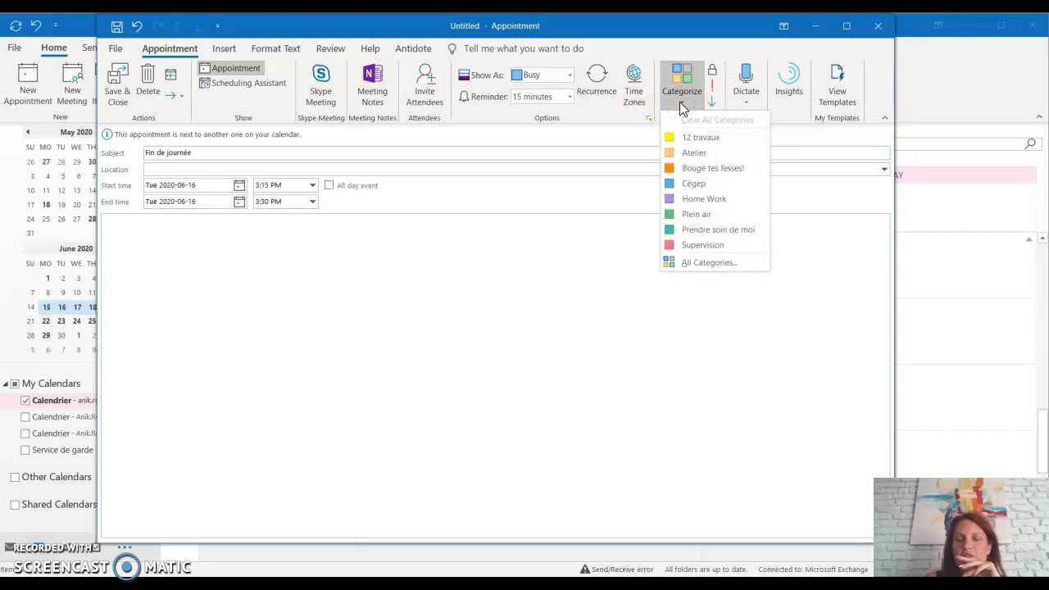
{"action": "left_click", "coordinate": [695, 198]}
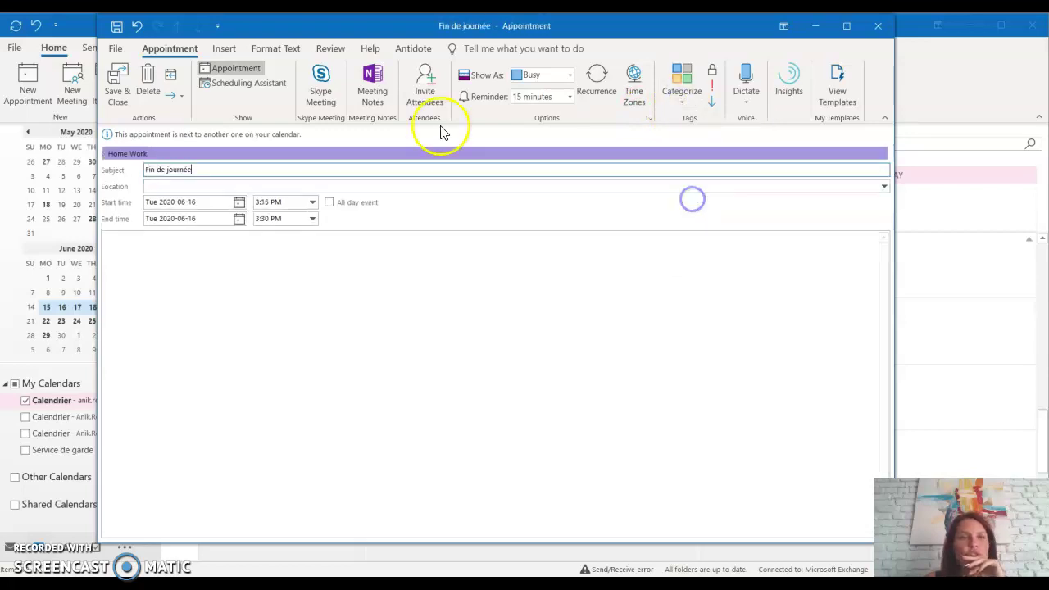
{"action": "left_click", "coordinate": [119, 89]}
{"action": "left_click", "coordinate": [445, 393]}
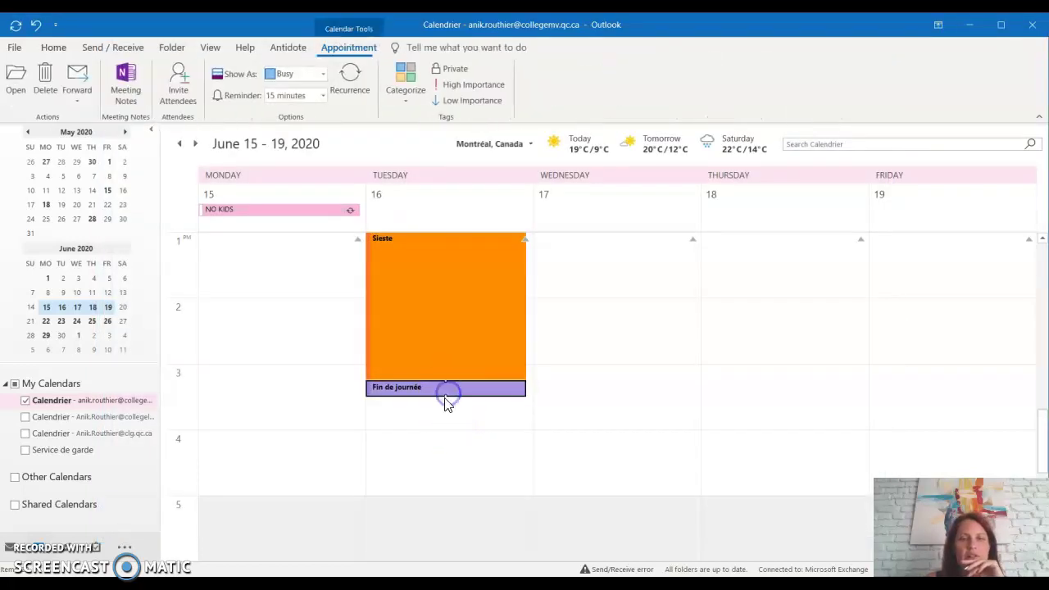
{"action": "left_click_drag", "start_coordinate": [445, 396], "coordinate": [450, 489]}
{"action": "left_click", "coordinate": [577, 435]}
Open Tuesday's Activité appointment at 10:00 AM and place the cursor in its notes area.
{"action": "scroll", "coordinate": [576, 435], "scroll_direction": "up", "scroll_amount": 5}
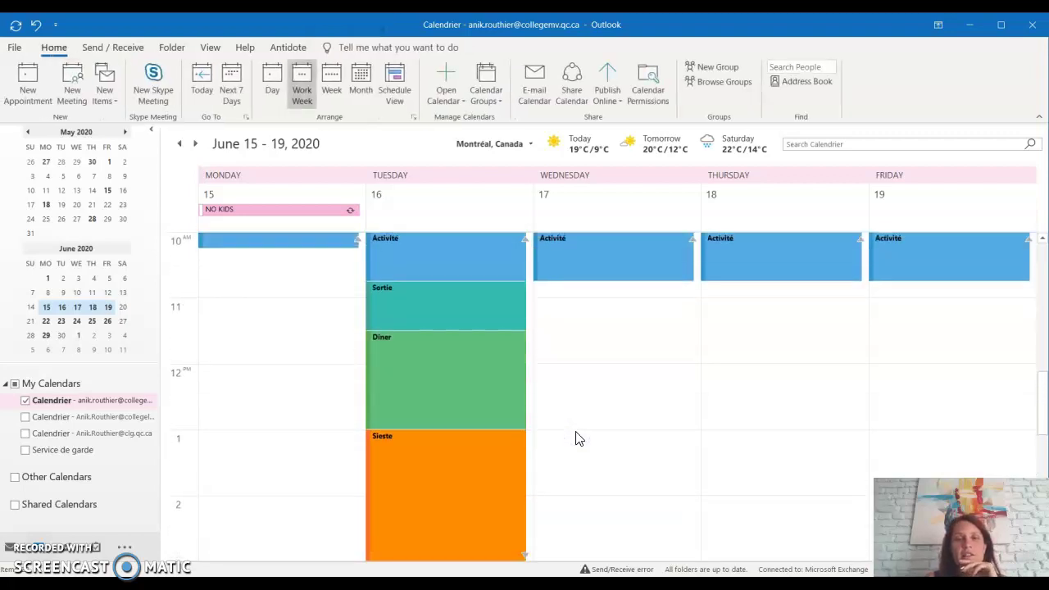
{"action": "mouse_move", "coordinate": [454, 442]}
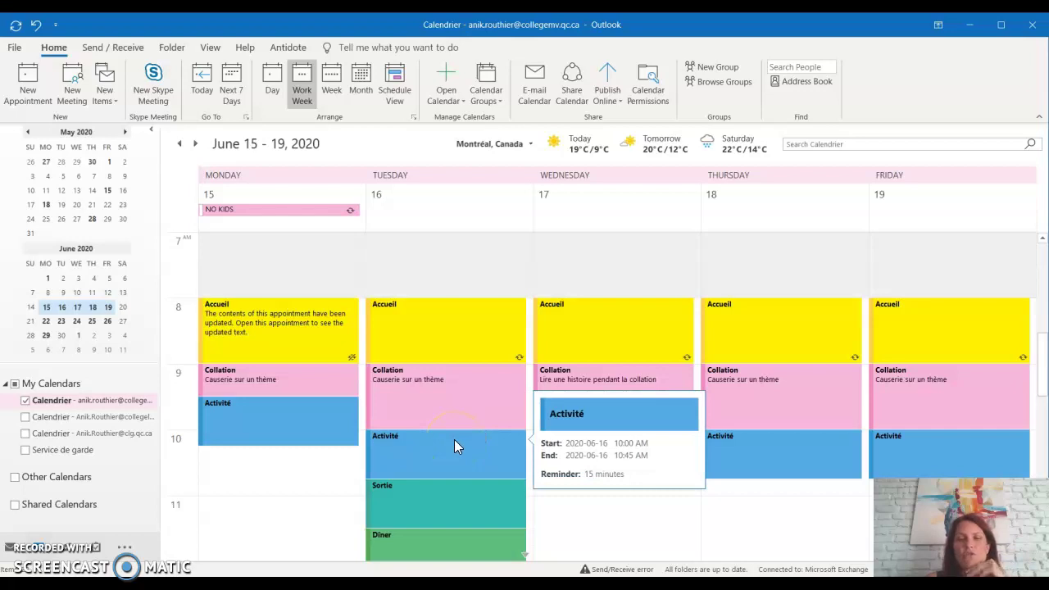
{"action": "left_click", "coordinate": [454, 439]}
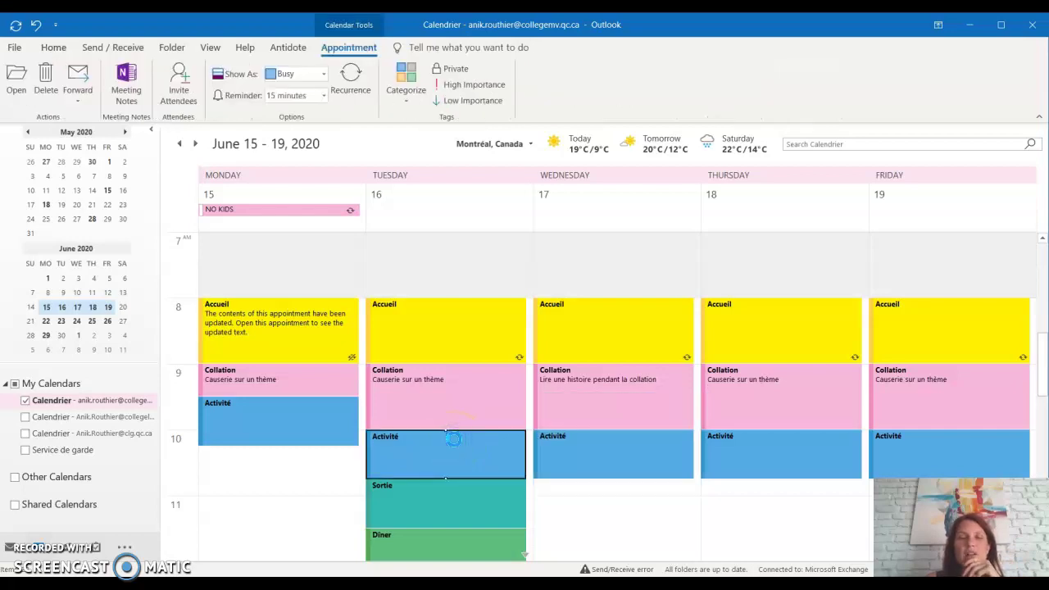
{"action": "double_click", "coordinate": [454, 440]}
{"action": "left_click", "coordinate": [208, 265]}
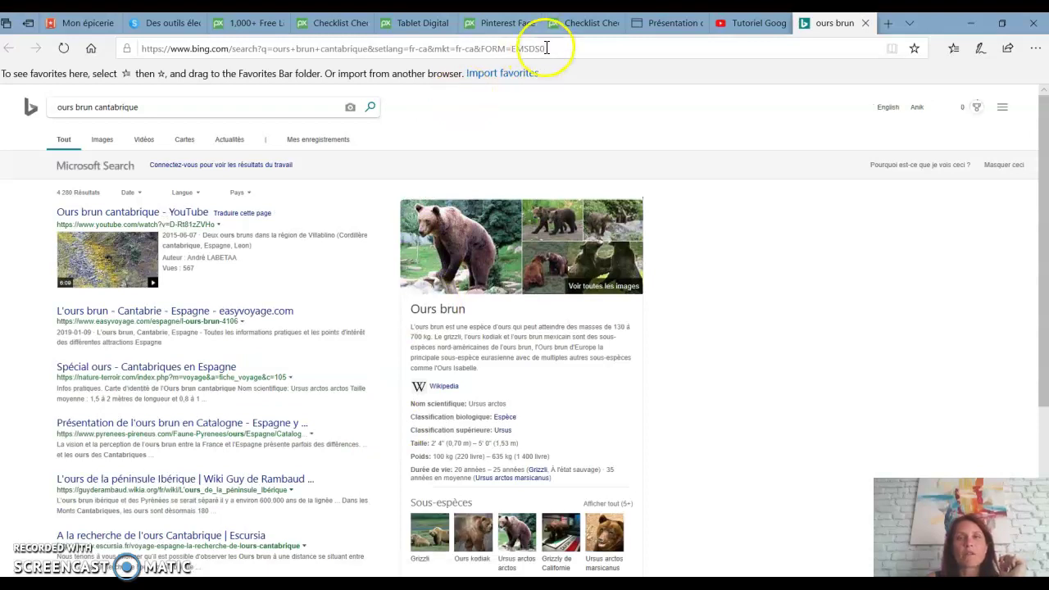
In the web browser, search for "activités pour enfants" and open the educatout.com activity themes page from the results.
{"action": "left_click", "coordinate": [547, 48]}
{"action": "type", "text": "act"}
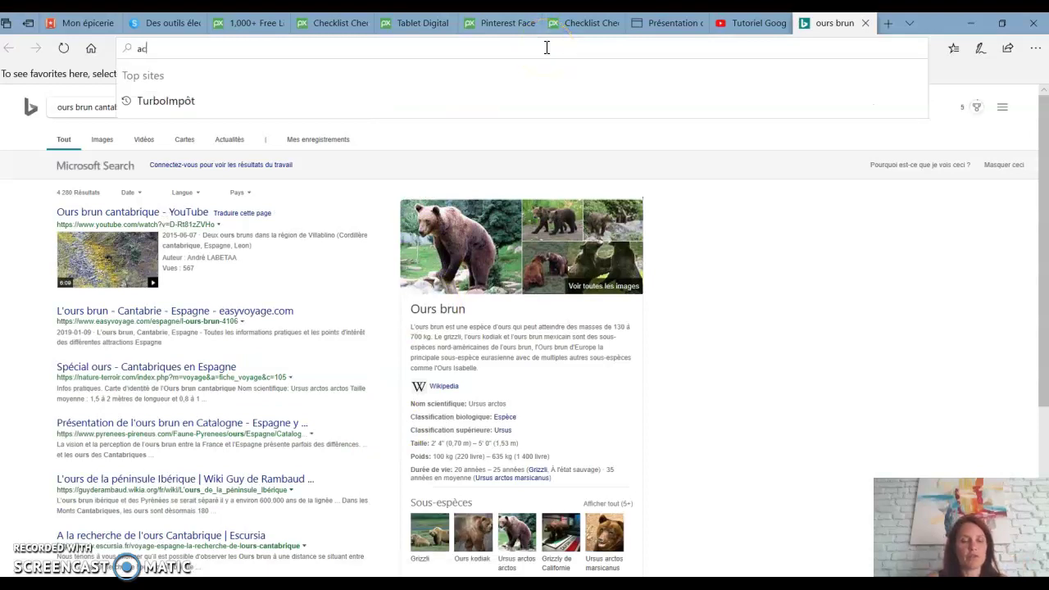
{"action": "key", "text": "BackSpace"}
{"action": "type", "text": "tiv"}
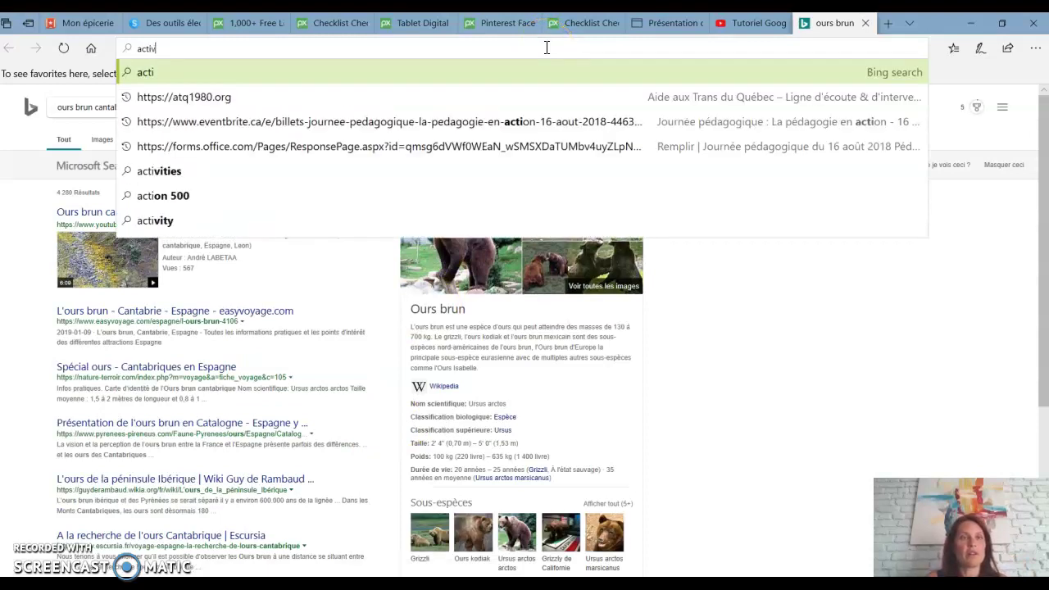
{"action": "type", "text": "ités pour enfants"}
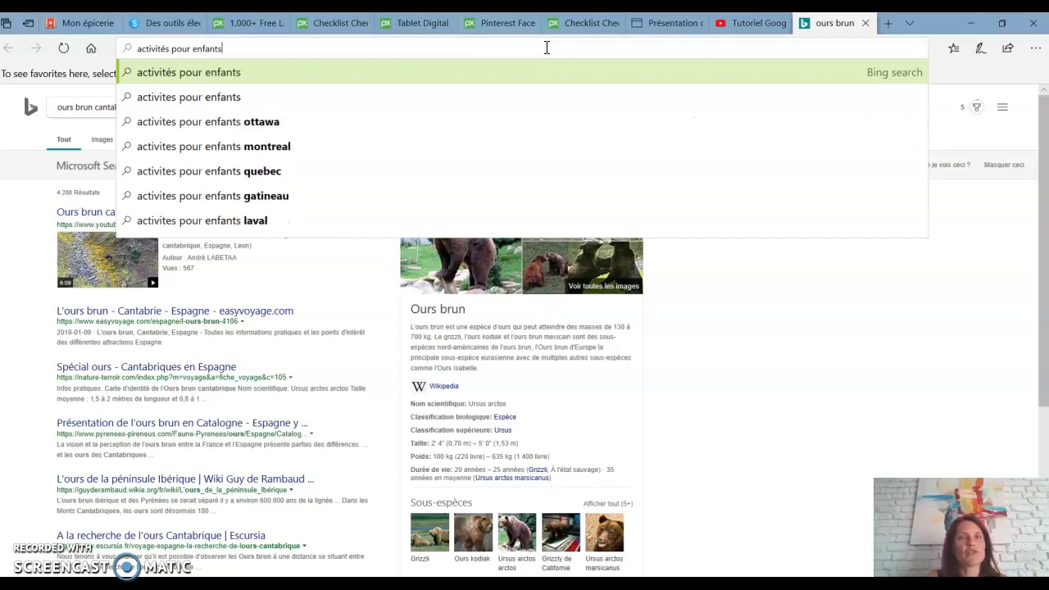
{"action": "key", "text": "Return"}
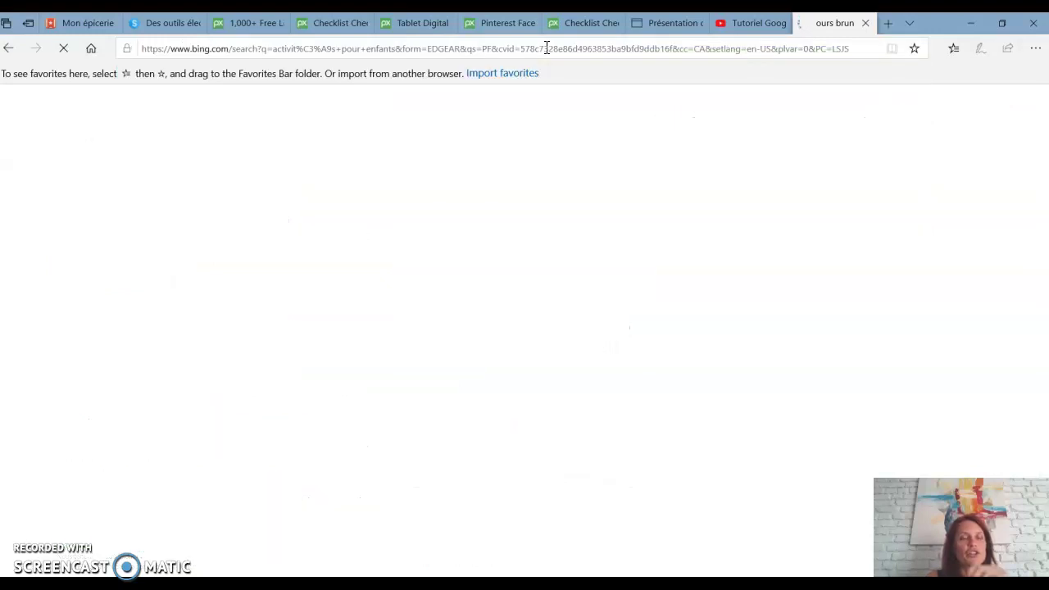
{"action": "left_click", "coordinate": [205, 212]}
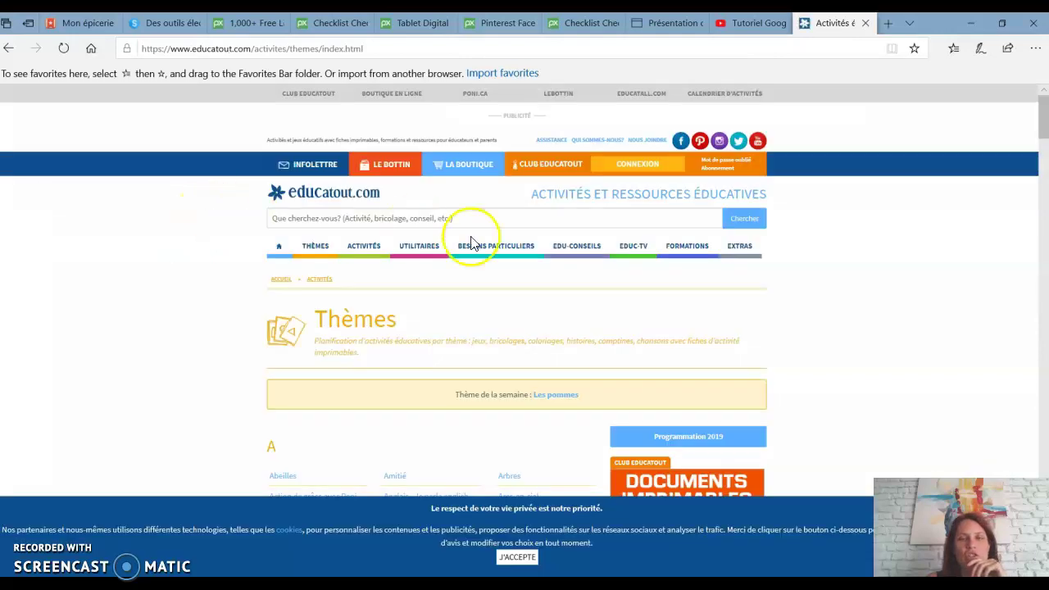
Open the Artisanat theme from the educatout.com themes list and browse through its suggested resources.
{"action": "scroll", "coordinate": [567, 336], "scroll_direction": "down", "scroll_amount": 3}
{"action": "left_click", "coordinate": [513, 294]}
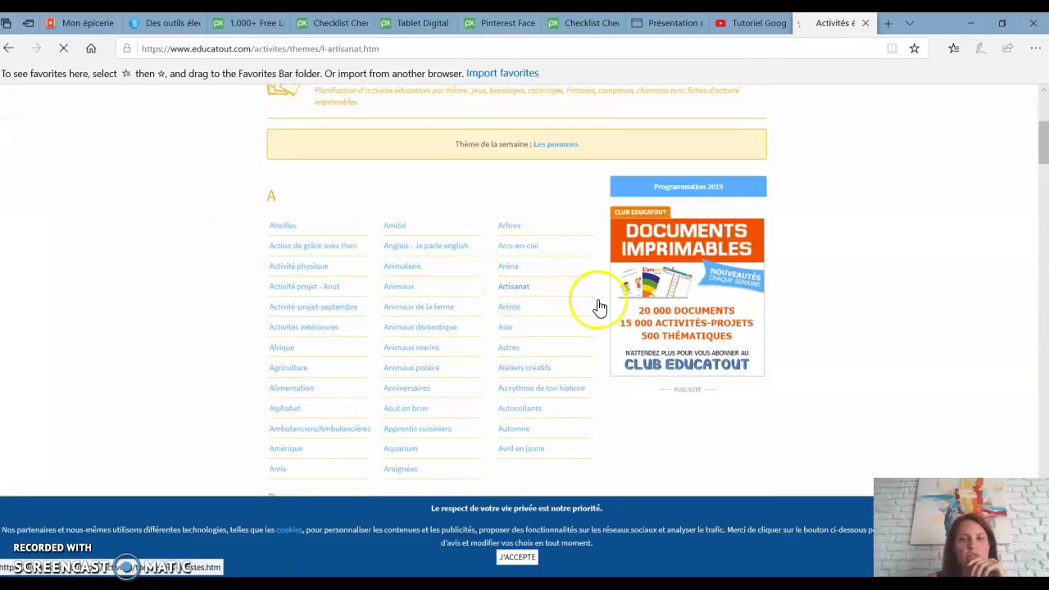
{"action": "scroll", "coordinate": [572, 319], "scroll_direction": "down", "scroll_amount": 3}
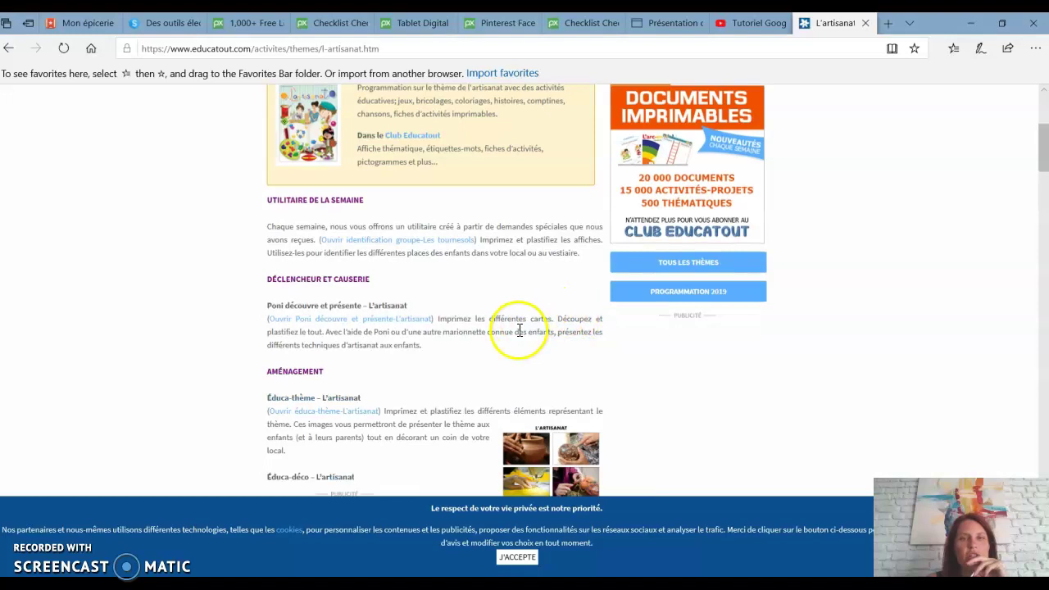
{"action": "scroll", "coordinate": [500, 311], "scroll_direction": "up", "scroll_amount": 3}
{"action": "scroll", "coordinate": [484, 283], "scroll_direction": "down", "scroll_amount": 1}
{"action": "scroll", "coordinate": [484, 316], "scroll_direction": "up", "scroll_amount": 1}
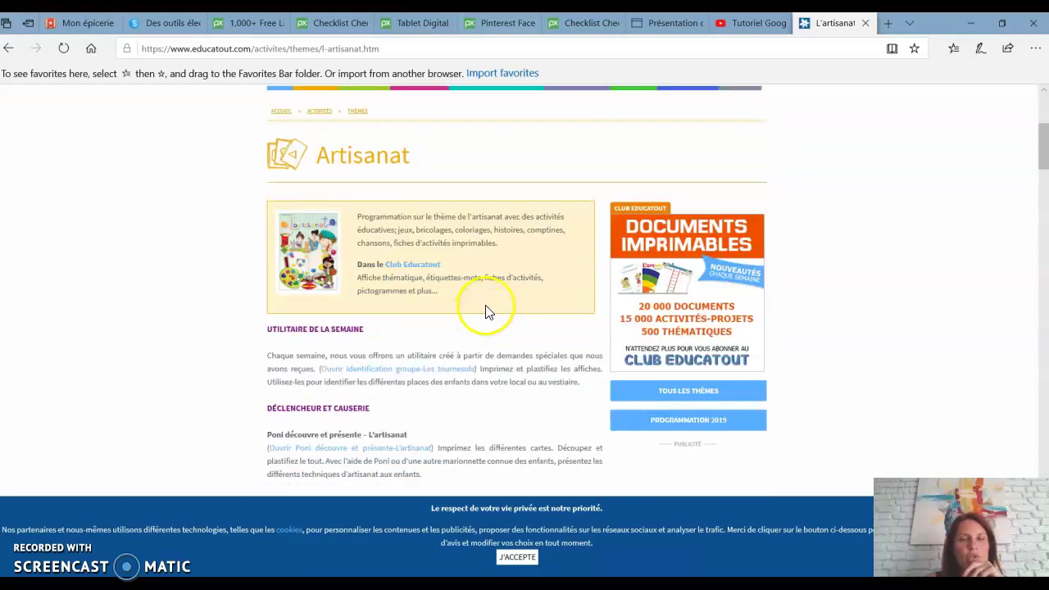
{"action": "scroll", "coordinate": [484, 316], "scroll_direction": "down", "scroll_amount": 3}
{"action": "scroll", "coordinate": [487, 318], "scroll_direction": "down", "scroll_amount": 4}
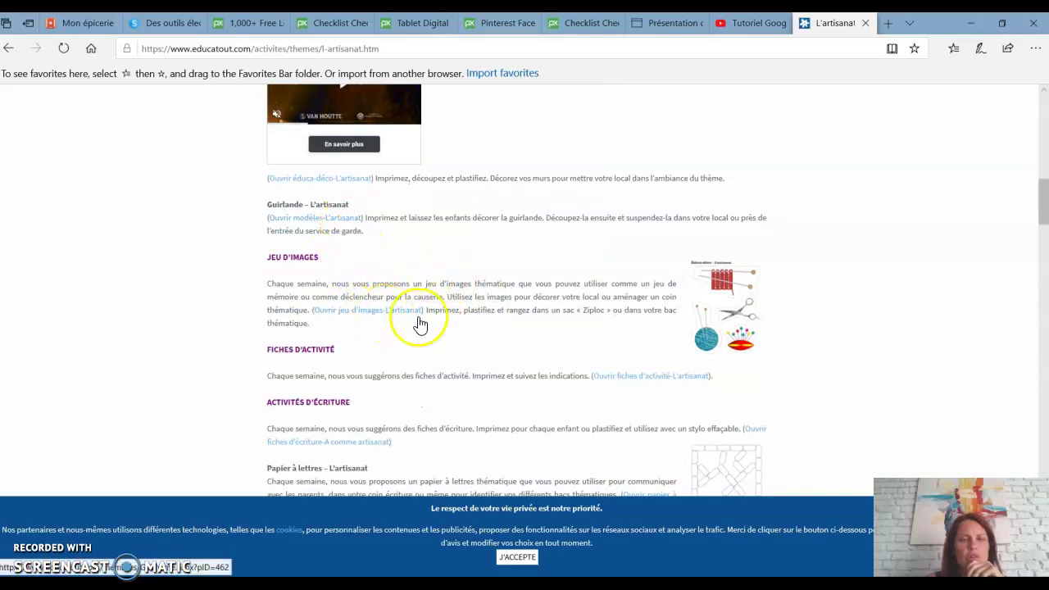
Follow the Artisanat activity sheets link and look through the Club educatout page it leads to.
{"action": "left_click", "coordinate": [665, 376]}
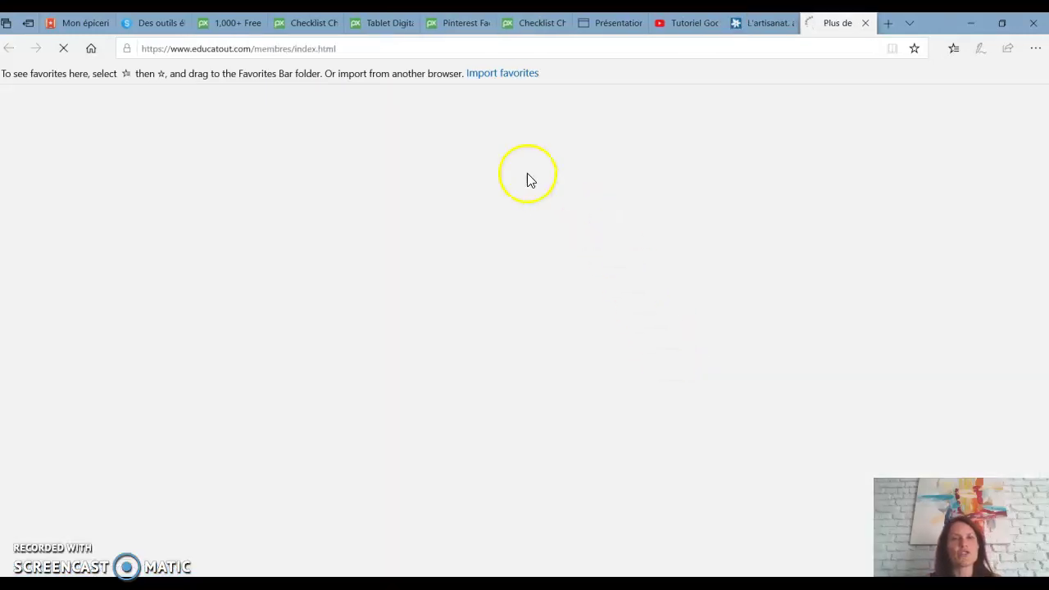
{"action": "scroll", "coordinate": [508, 287], "scroll_direction": "down", "scroll_amount": 2}
{"action": "scroll", "coordinate": [506, 303], "scroll_direction": "down", "scroll_amount": 8}
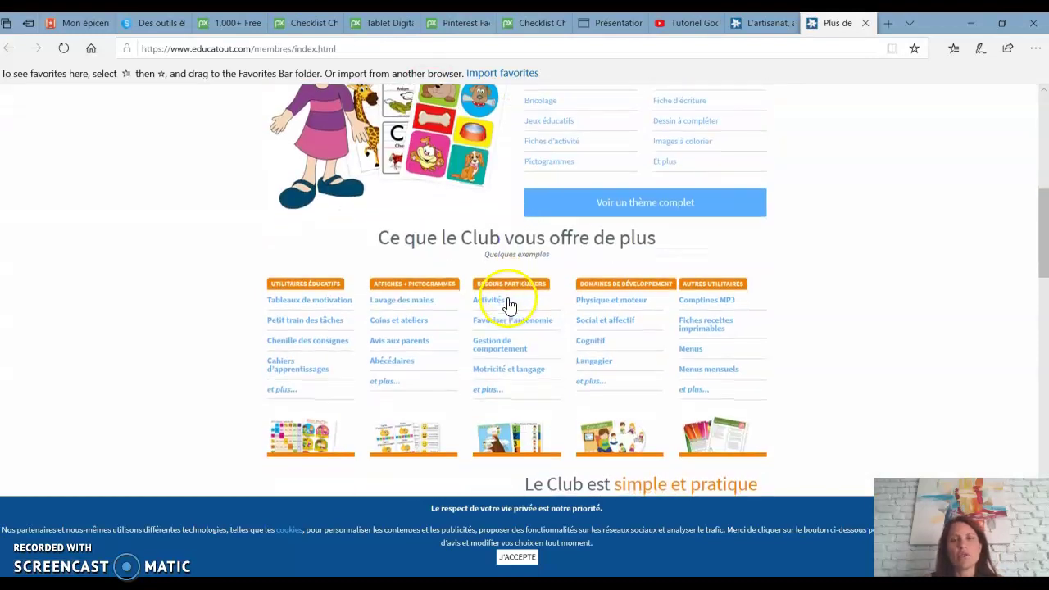
{"action": "scroll", "coordinate": [505, 302], "scroll_direction": "up", "scroll_amount": 5}
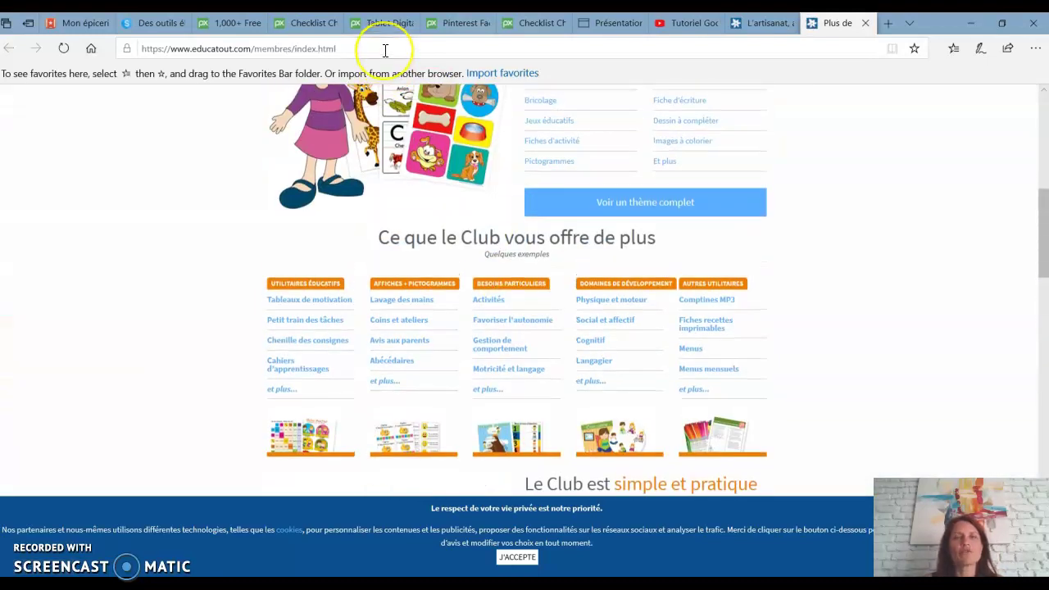
{"action": "left_click", "coordinate": [385, 50]}
{"action": "key", "text": "ctrl+c"}
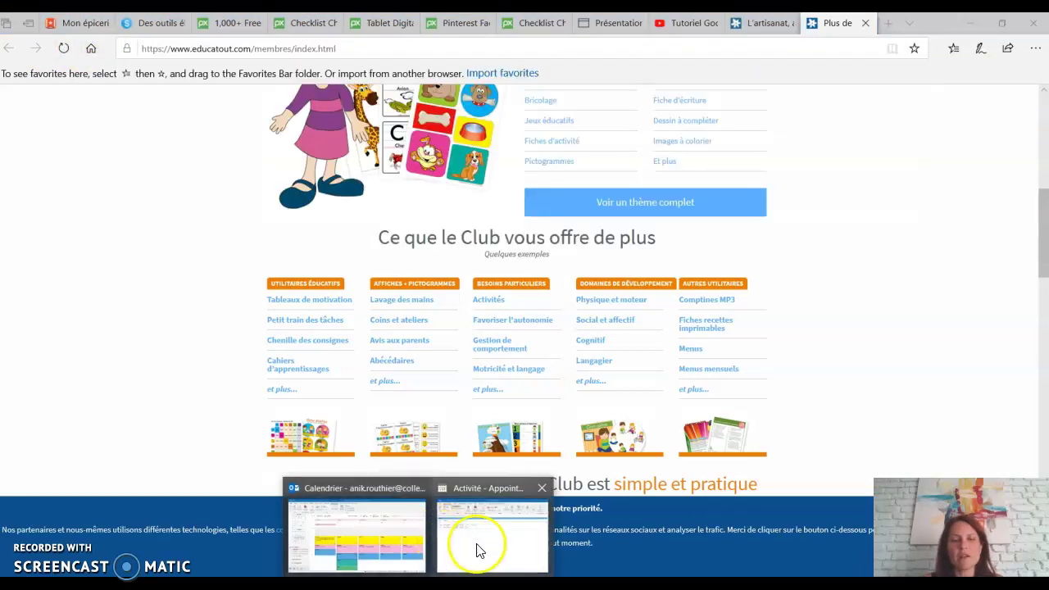
{"action": "left_click", "coordinate": [480, 546]}
{"action": "key", "text": "ctrl+v"}
{"action": "key", "text": "Return"}
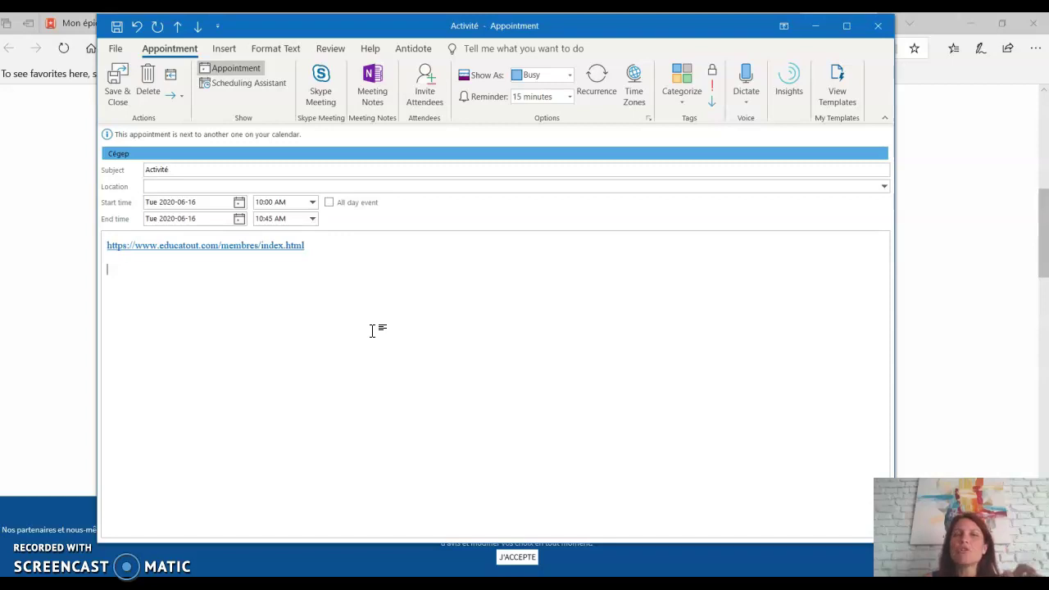
{"action": "left_click", "coordinate": [117, 82]}
{"action": "key", "text": "alt+Tab"}
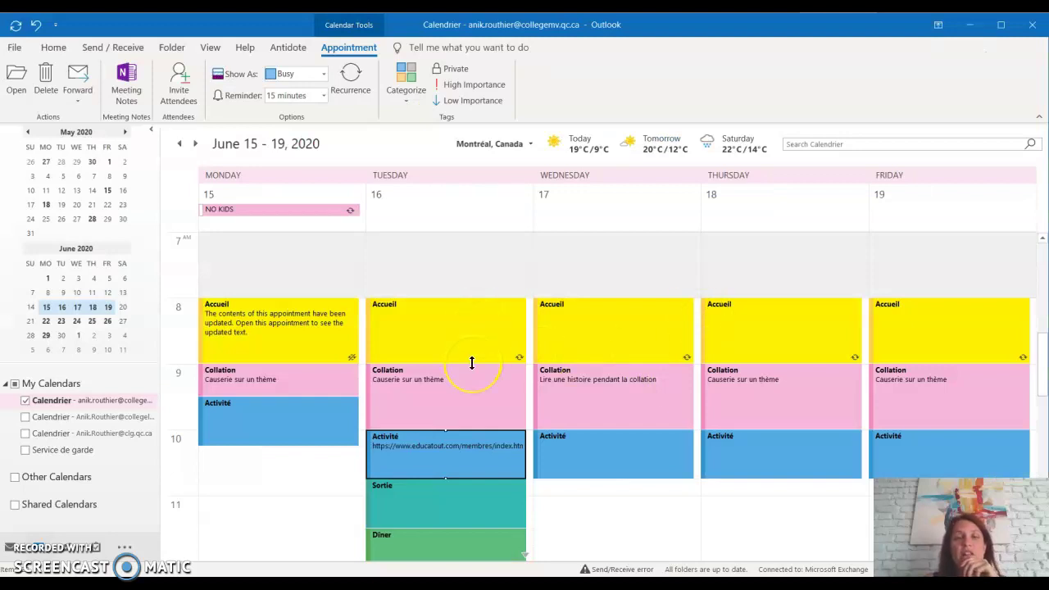
{"action": "scroll", "coordinate": [472, 362], "scroll_direction": "down", "scroll_amount": 1}
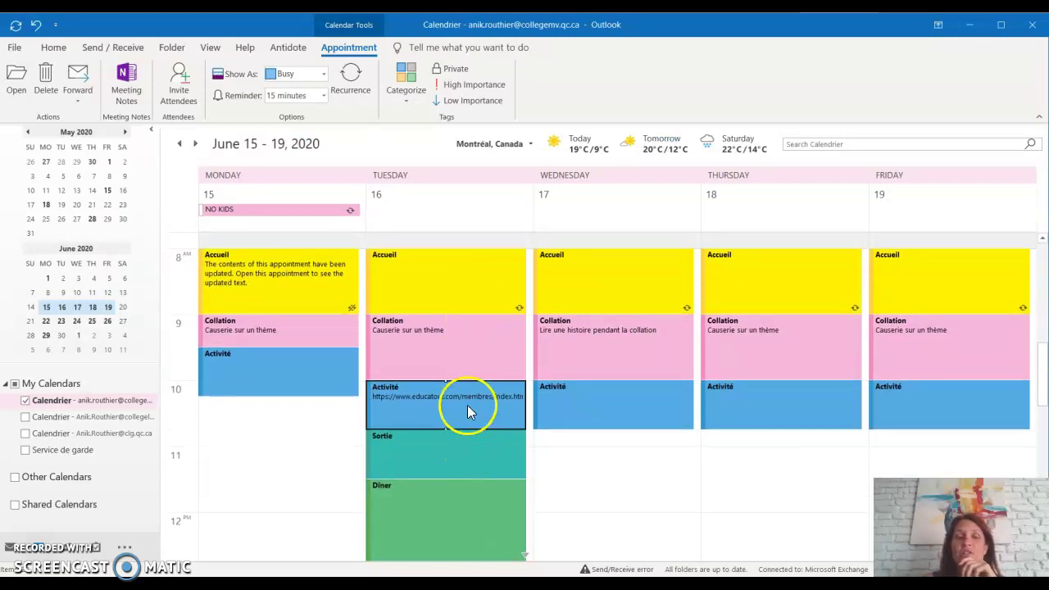
{"action": "mouse_move", "coordinate": [467, 406]}
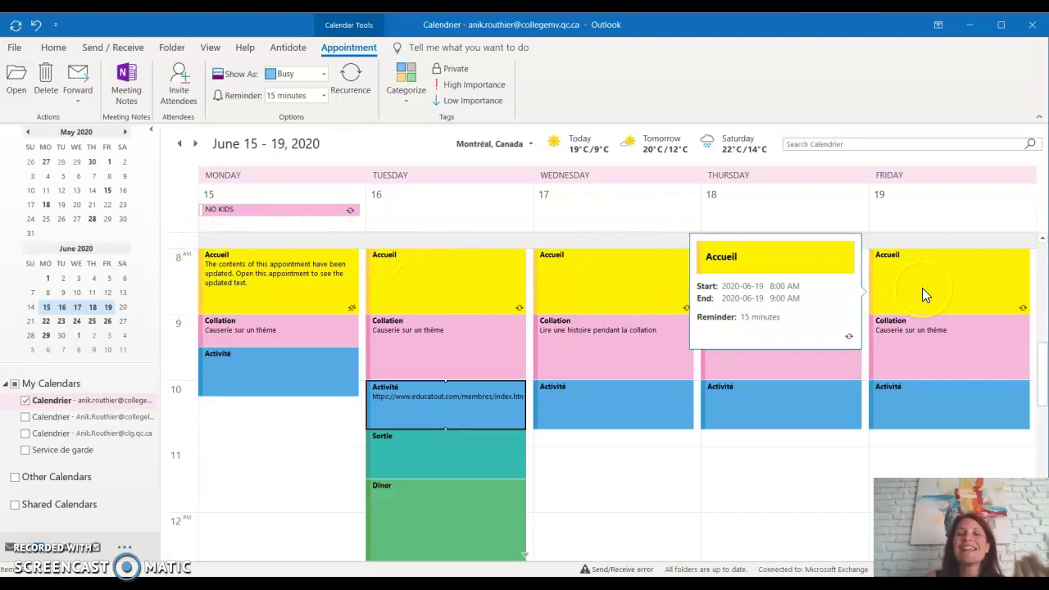
{"action": "mouse_move", "coordinate": [616, 335]}
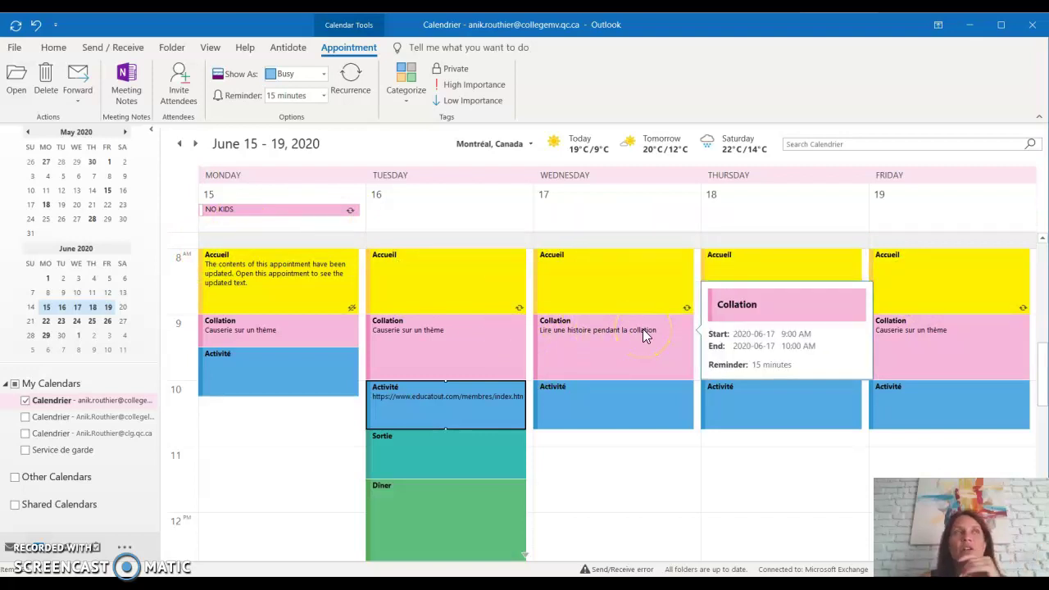
{"action": "mouse_move", "coordinate": [431, 328]}
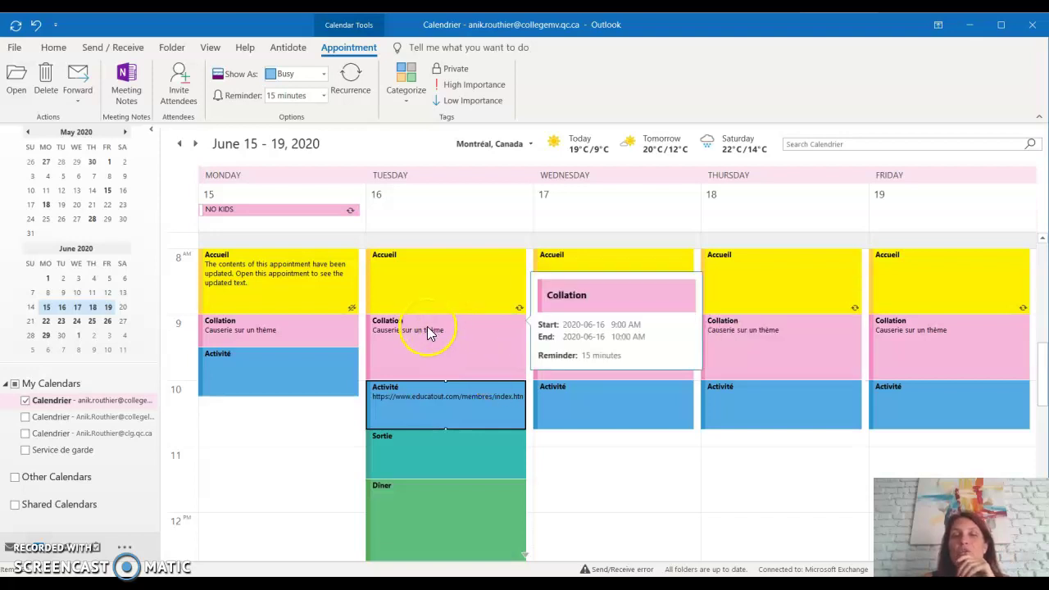
{"action": "mouse_move", "coordinate": [742, 338]}
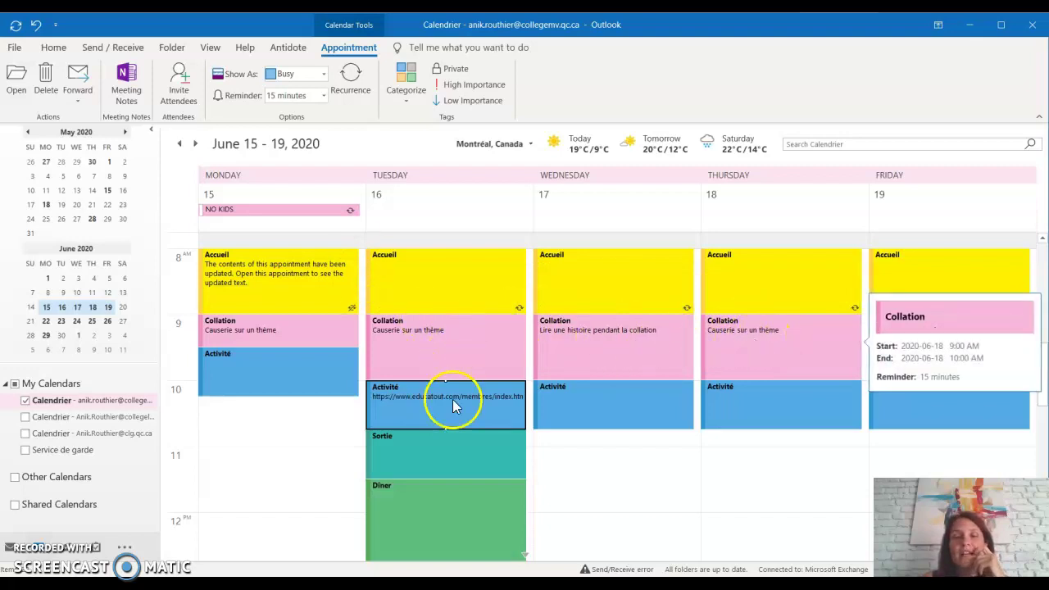
Set the work-week calendar's time scale to 60 minutes so the appointments are shown in the least space.
{"action": "scroll", "coordinate": [452, 480], "scroll_direction": "down", "scroll_amount": 3}
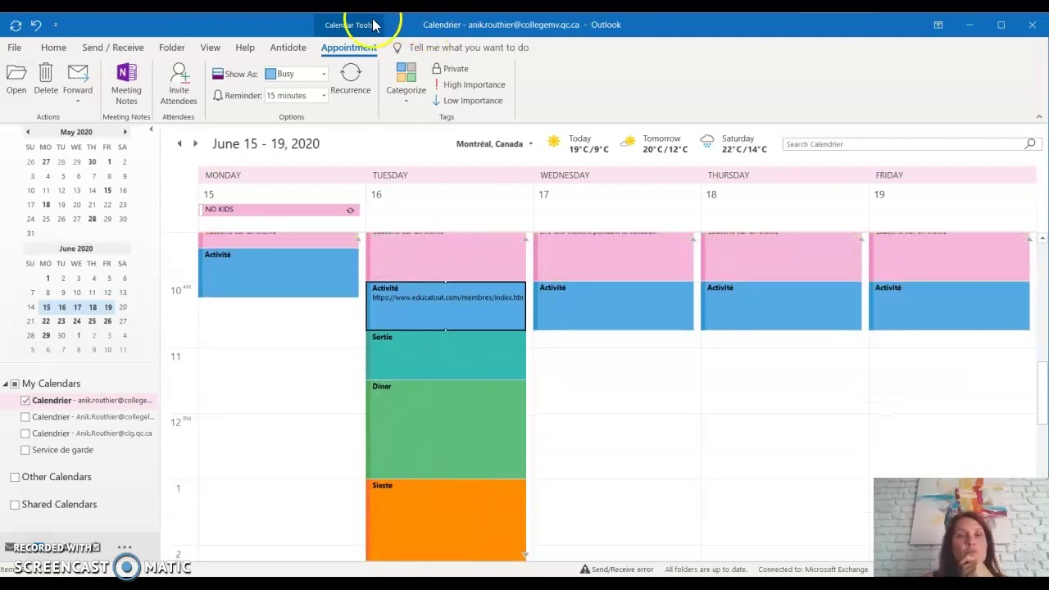
{"action": "left_click", "coordinate": [211, 47]}
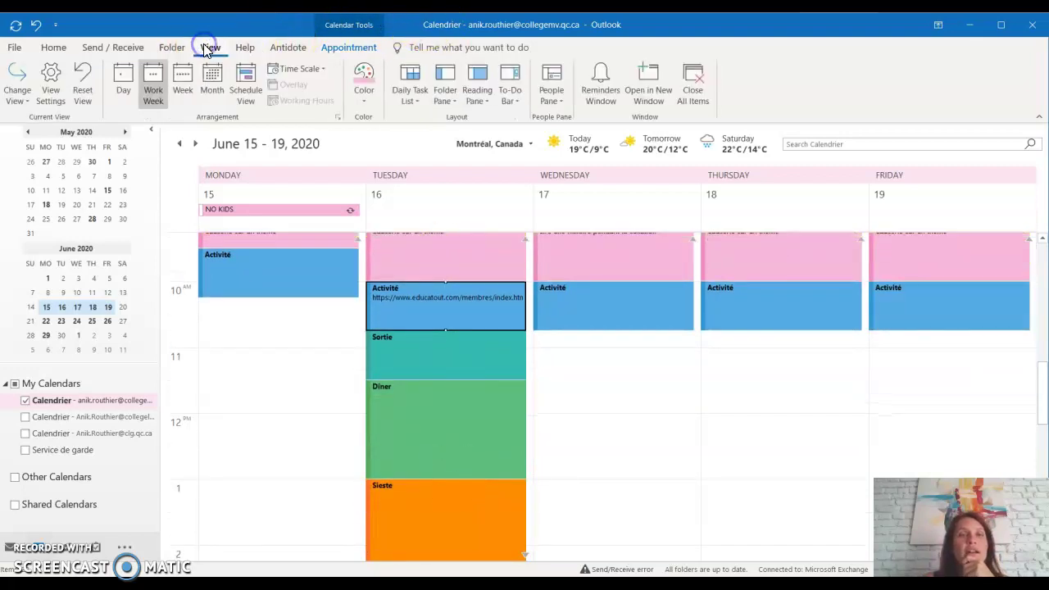
{"action": "left_click", "coordinate": [295, 69]}
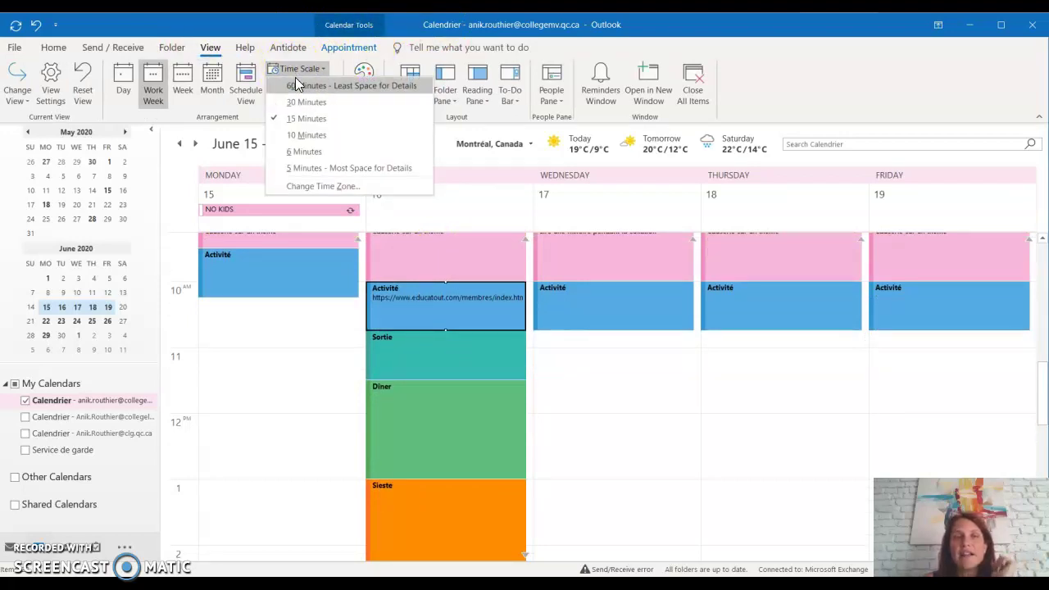
{"action": "left_click", "coordinate": [301, 89]}
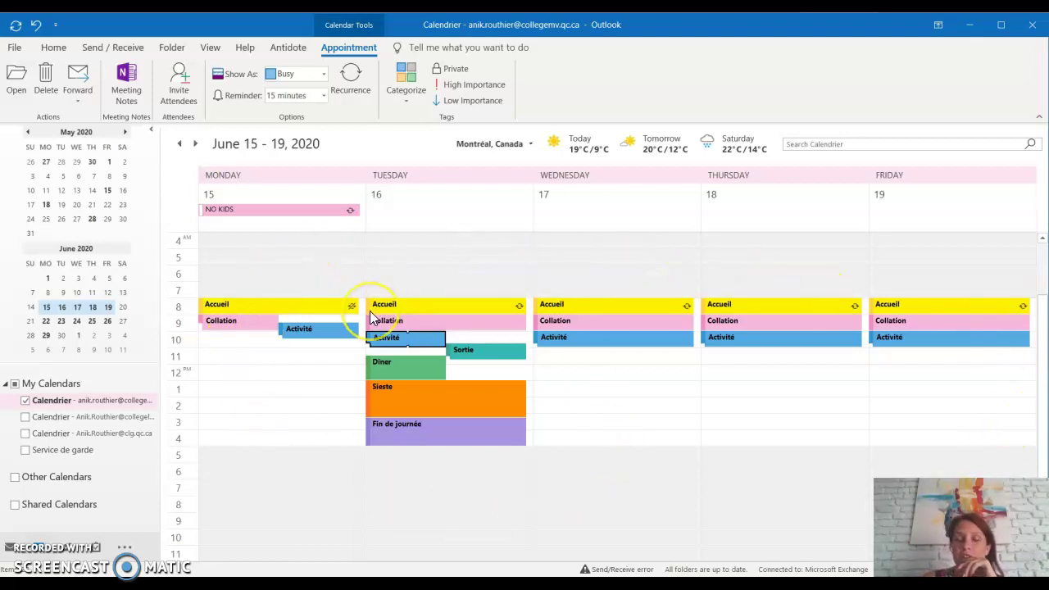
Switch the calendar from the work-week arrangement to the month arrangement for June 2020.
{"action": "mouse_move", "coordinate": [375, 308]}
{"action": "left_click", "coordinate": [211, 47]}
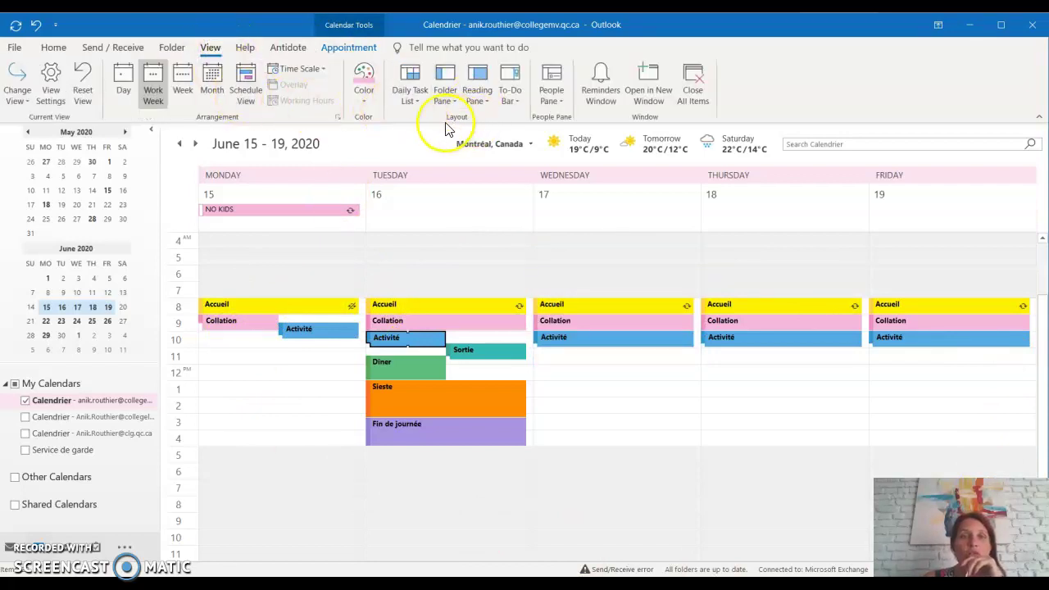
{"action": "left_click", "coordinate": [213, 82]}
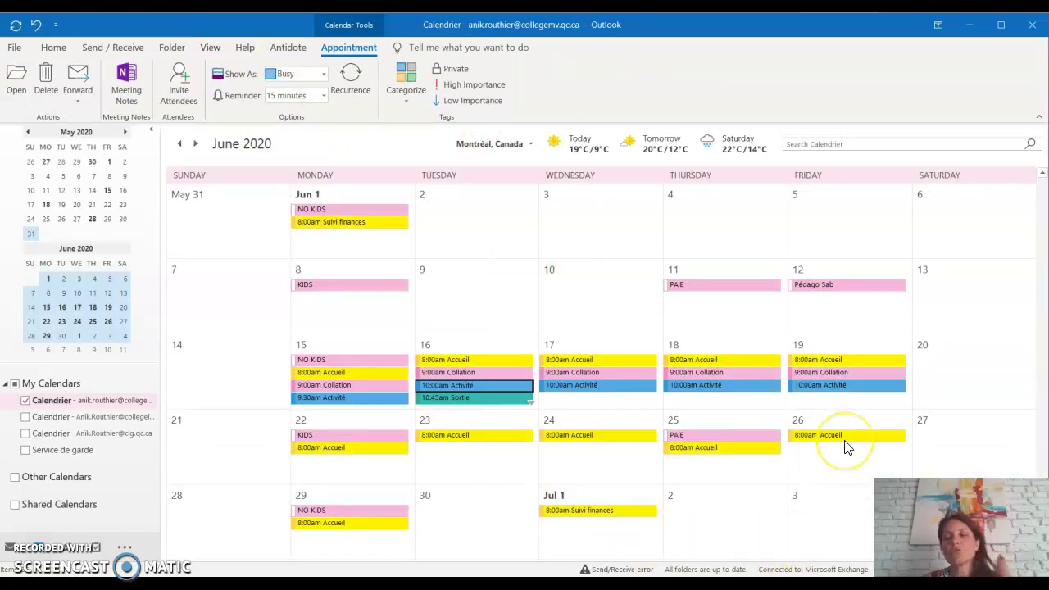
{"action": "mouse_move", "coordinate": [847, 448]}
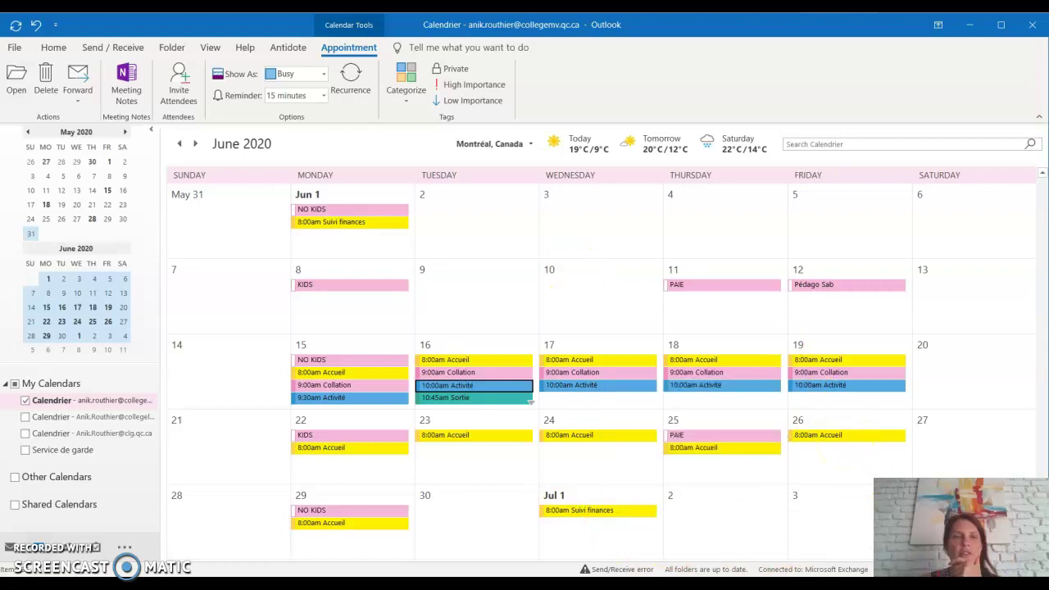
Bring up the calendar's view arrangement options.
{"action": "left_click", "coordinate": [210, 48]}
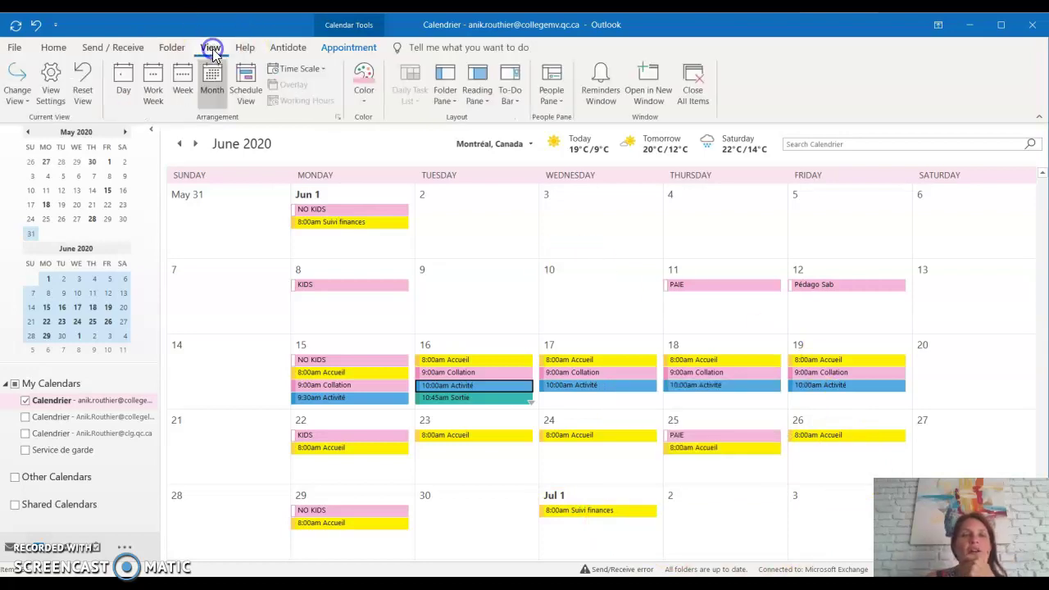